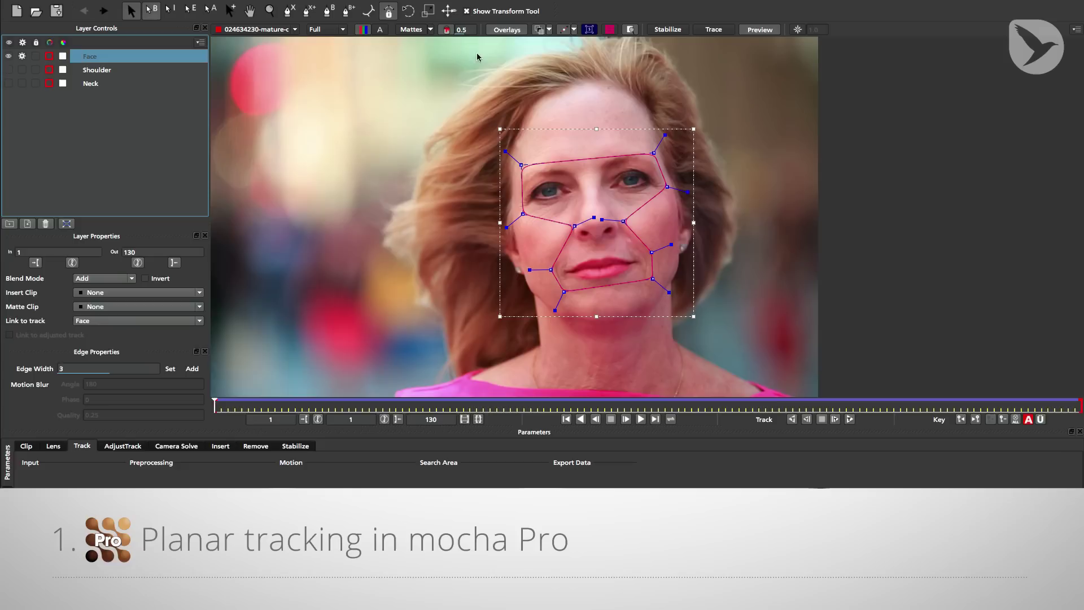
Display the Face layer's planar surface and track it forward through the clip
click(591, 29)
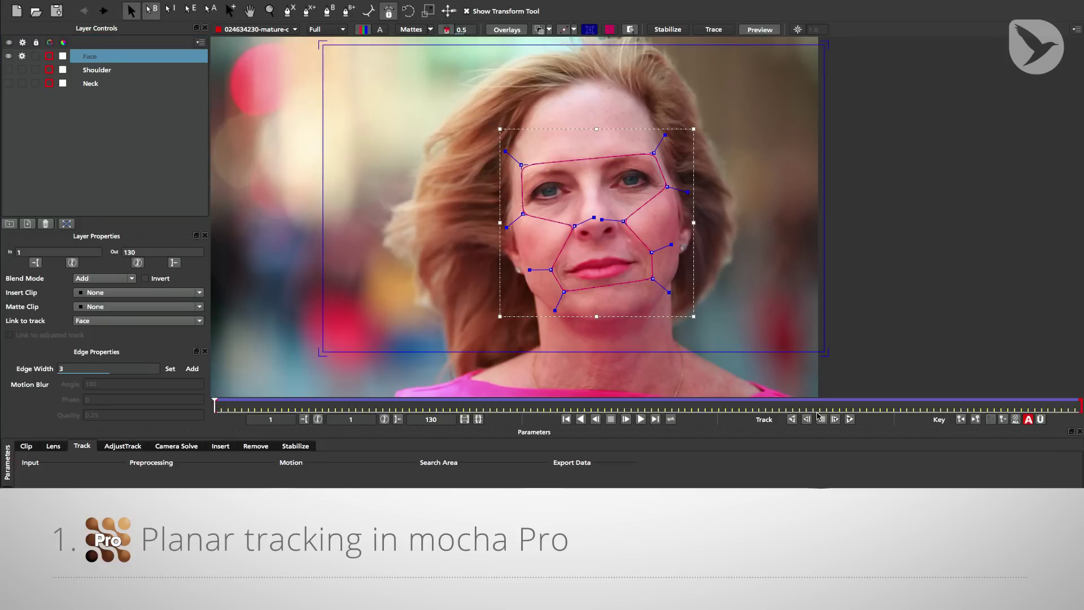
click(850, 420)
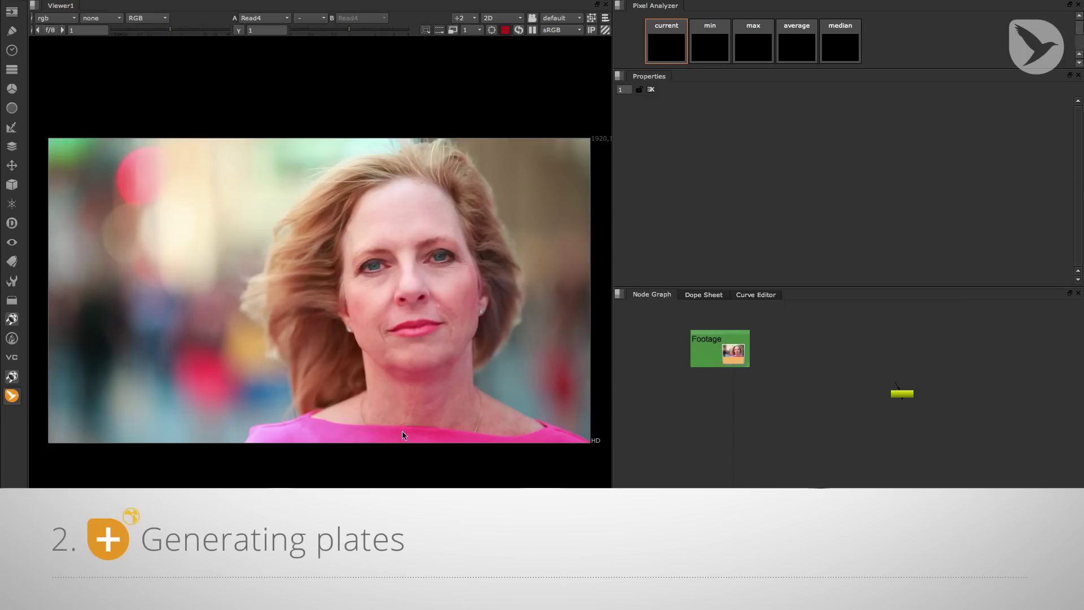
Paste the Stabilized View+ group, load the clipboard mocha data, and connect Merge2 as its mask
key(ctrl+v)
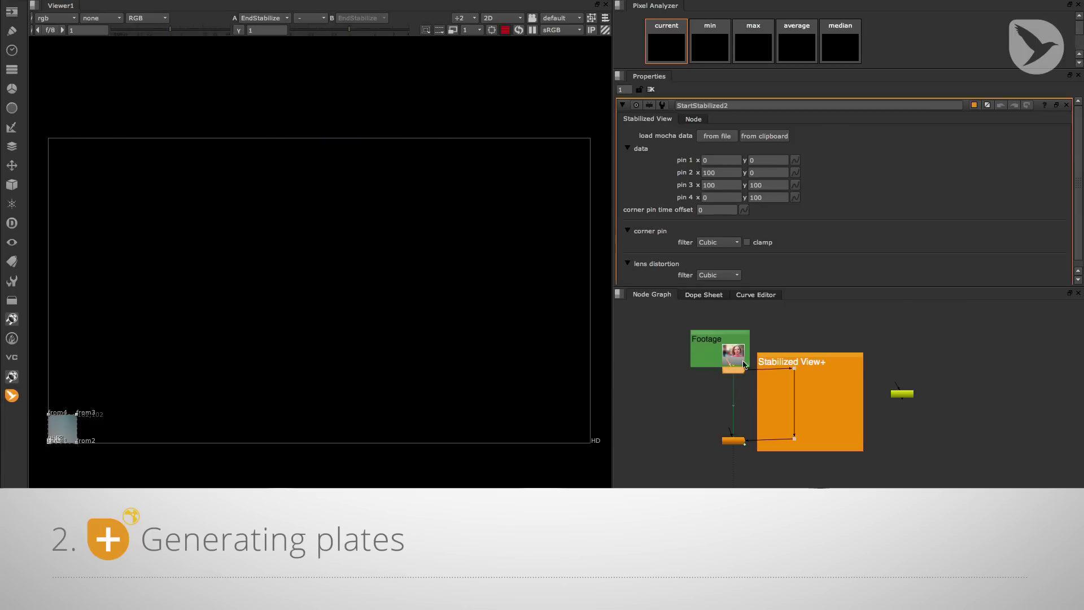
click(748, 136)
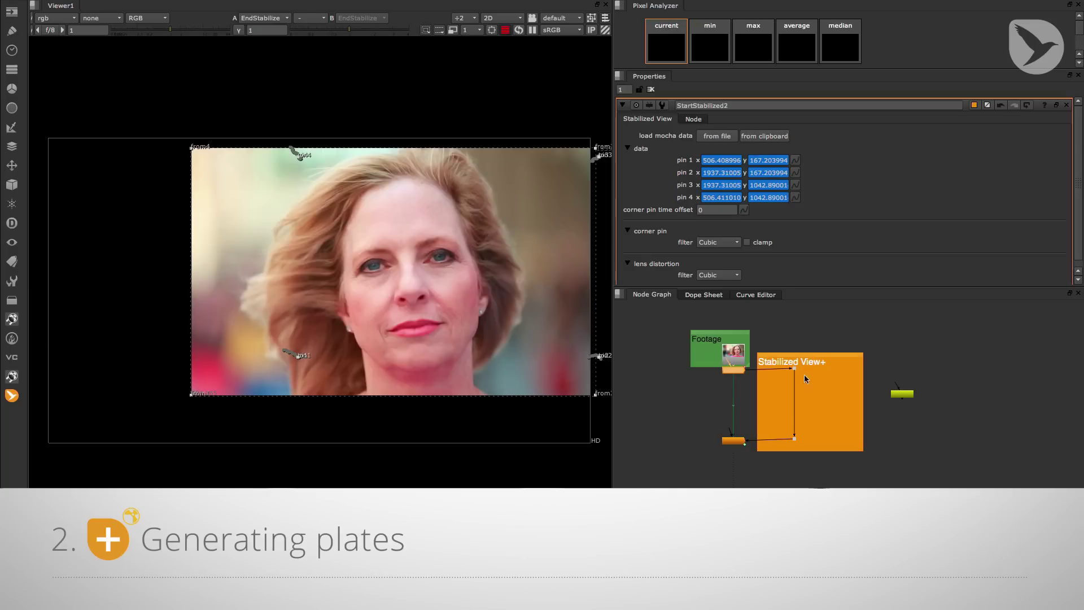
key(1)
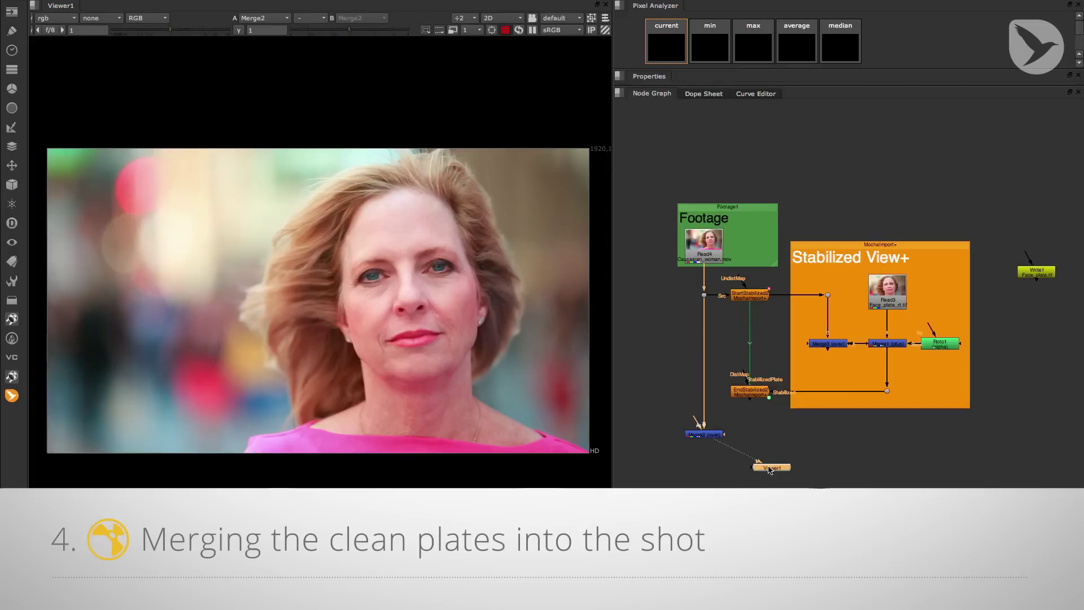
drag(705, 422, 757, 389)
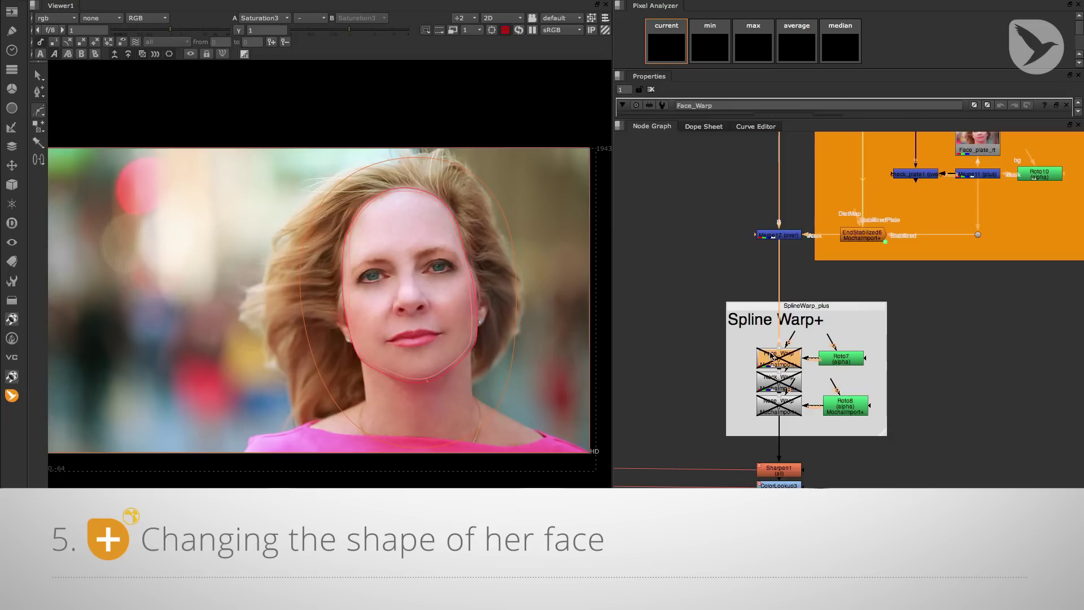
Enable the Face_Warp, Neck_Warp and Nose_Warp nodes to slim the face
key(d)
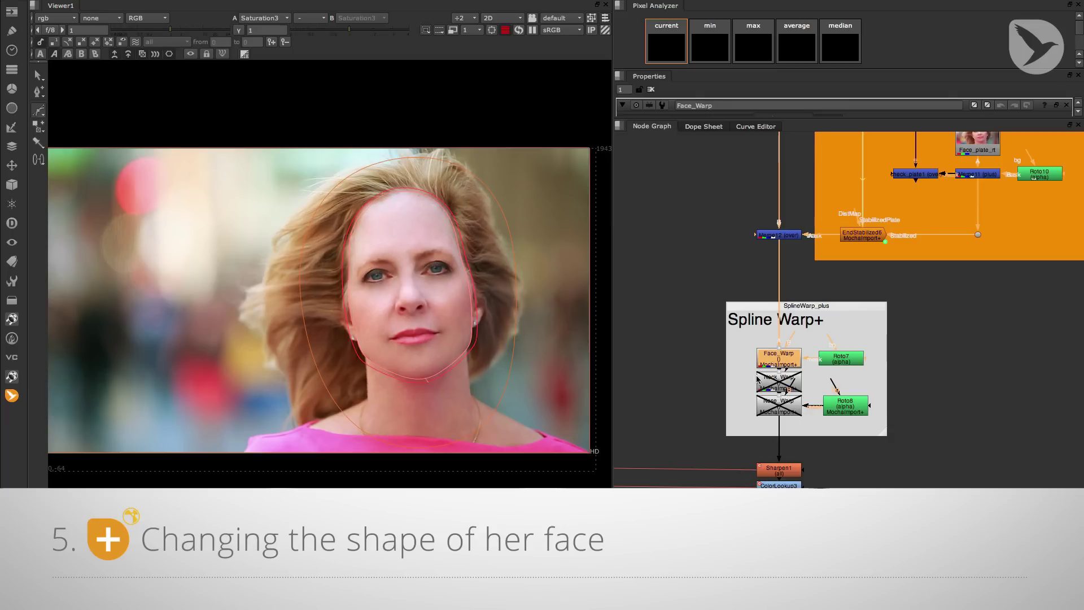
click(770, 383)
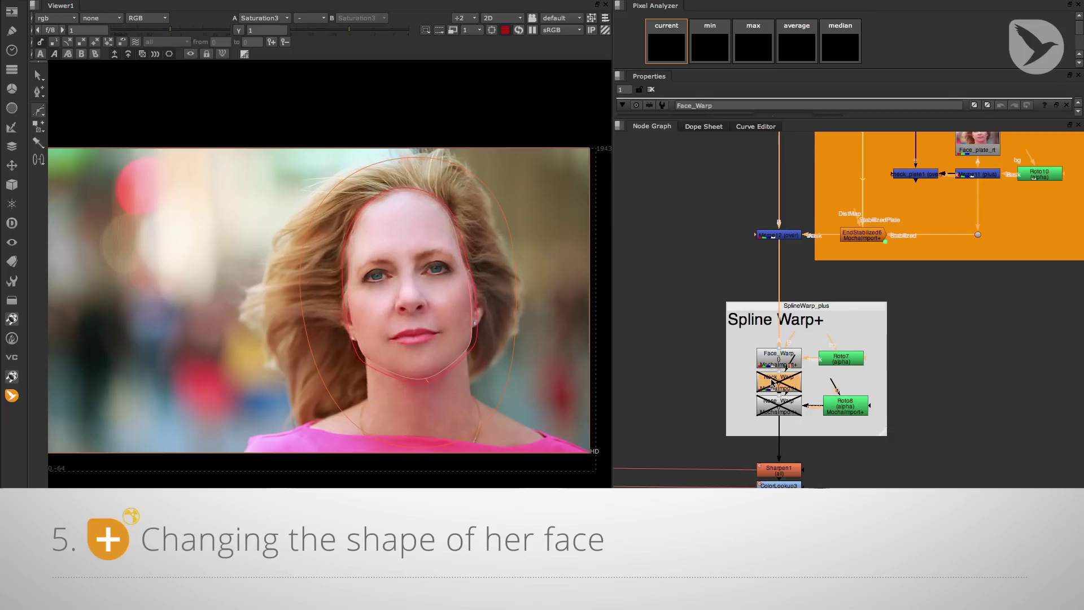
double_click(772, 382)
key(d)
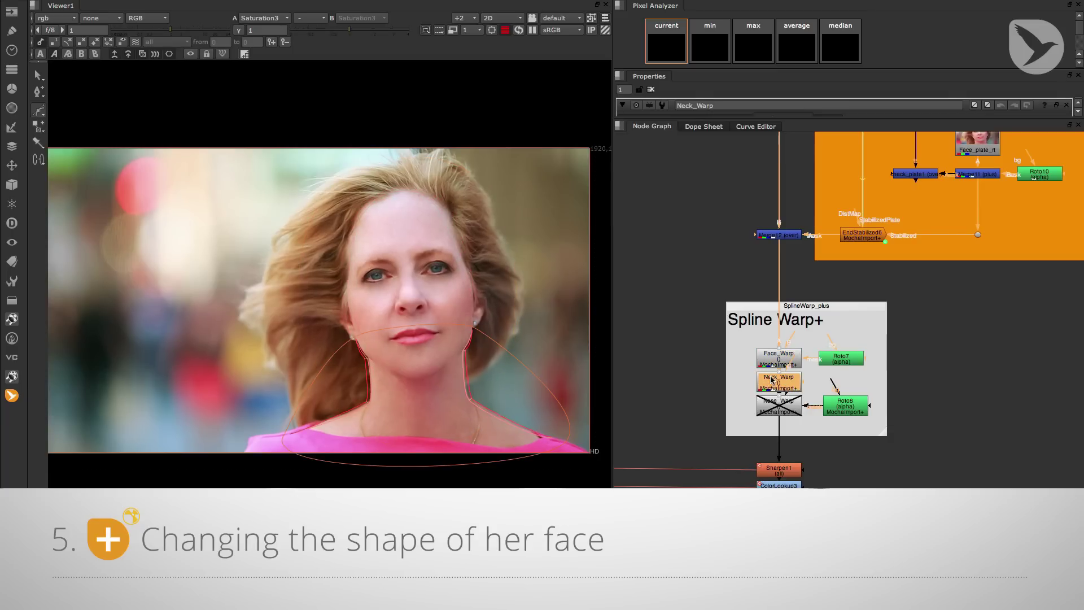
click(771, 410)
double_click(781, 405)
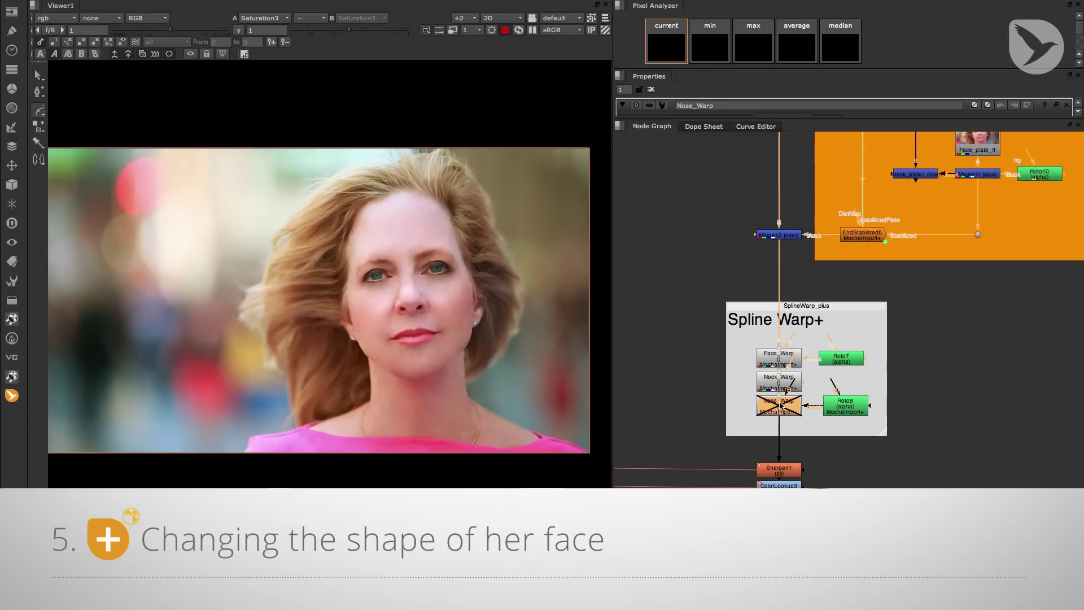
key(d)
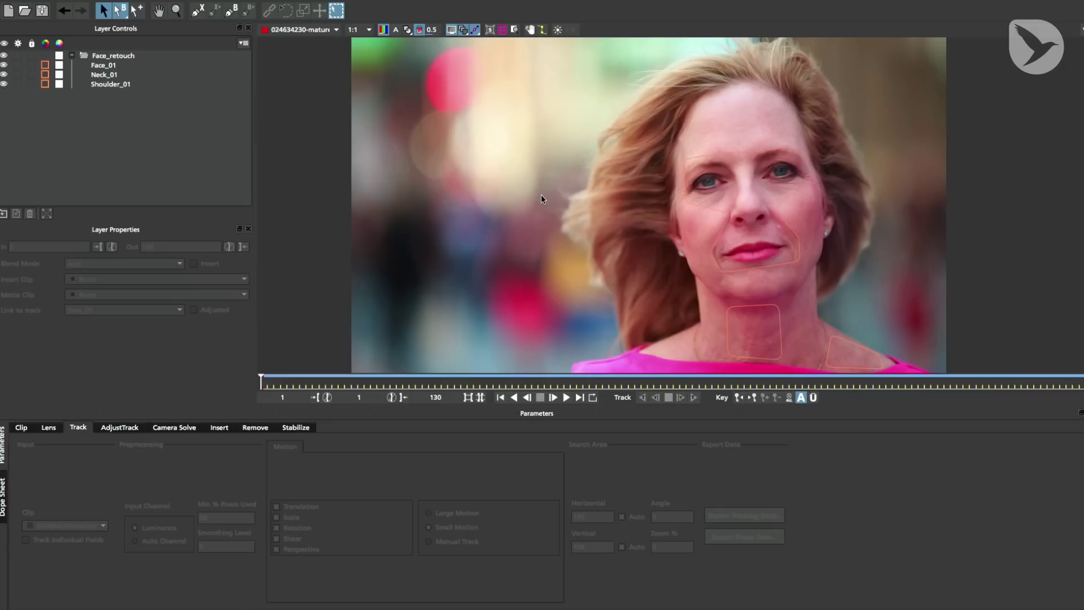
Play the clip twice from frame 1 to review the Face_01, Neck_01 and Shoulder_01 tracks
click(566, 397)
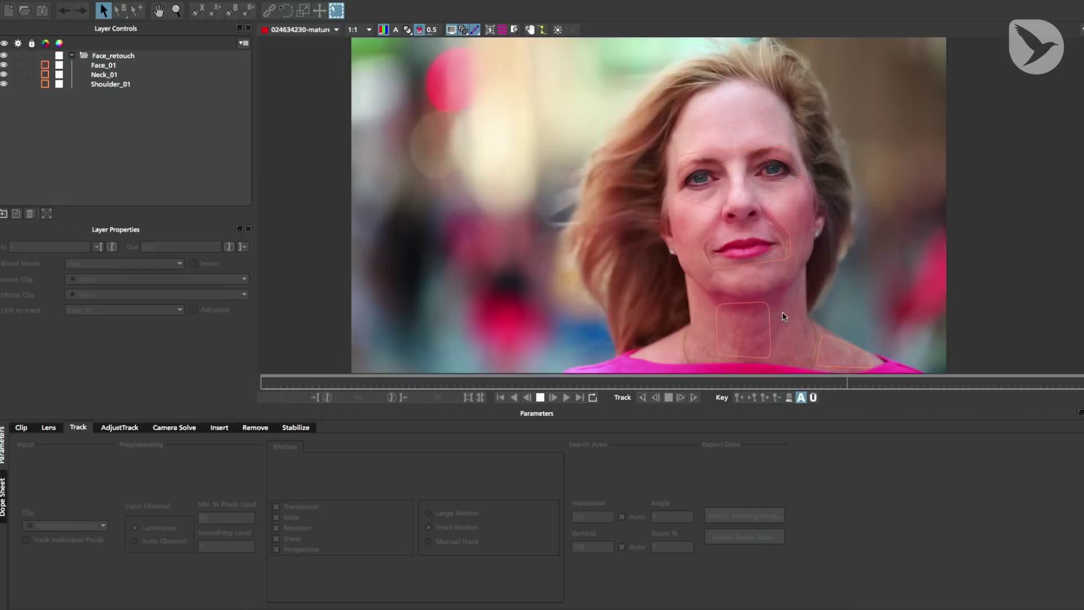
click(541, 398)
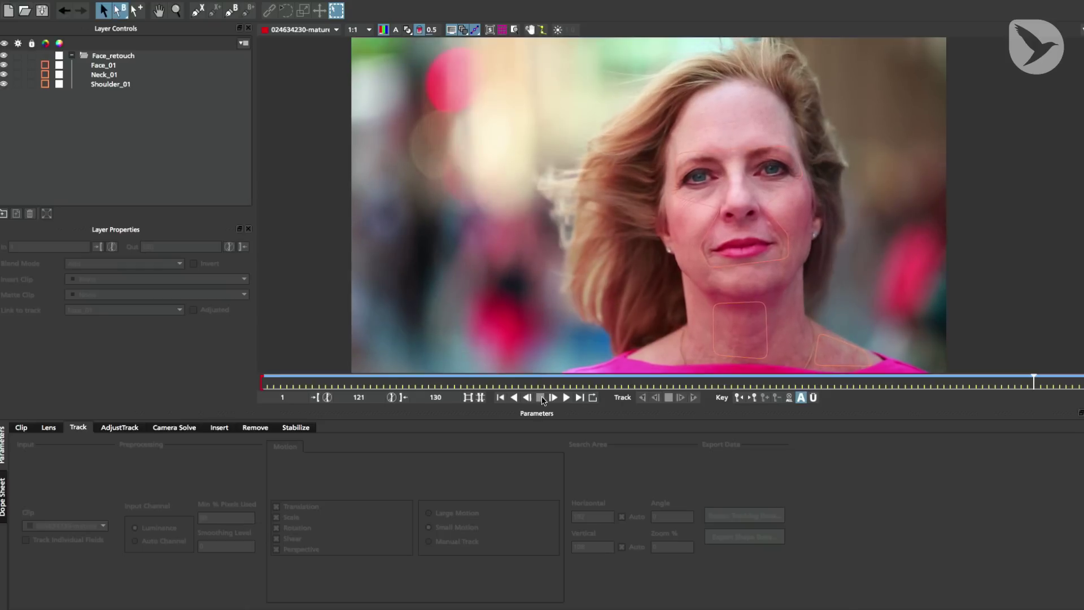
click(506, 398)
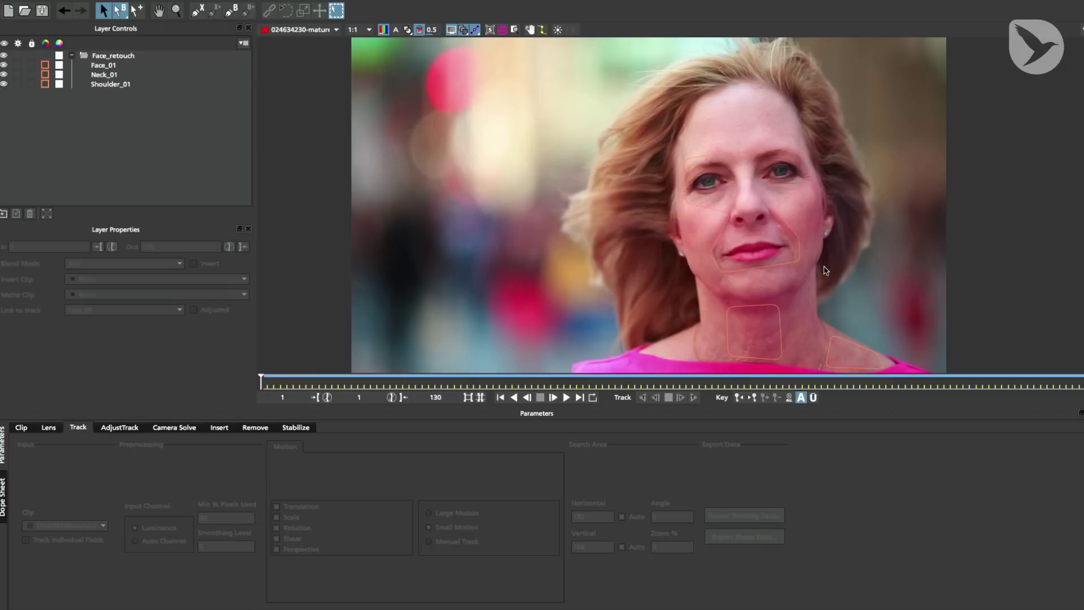
key(t)
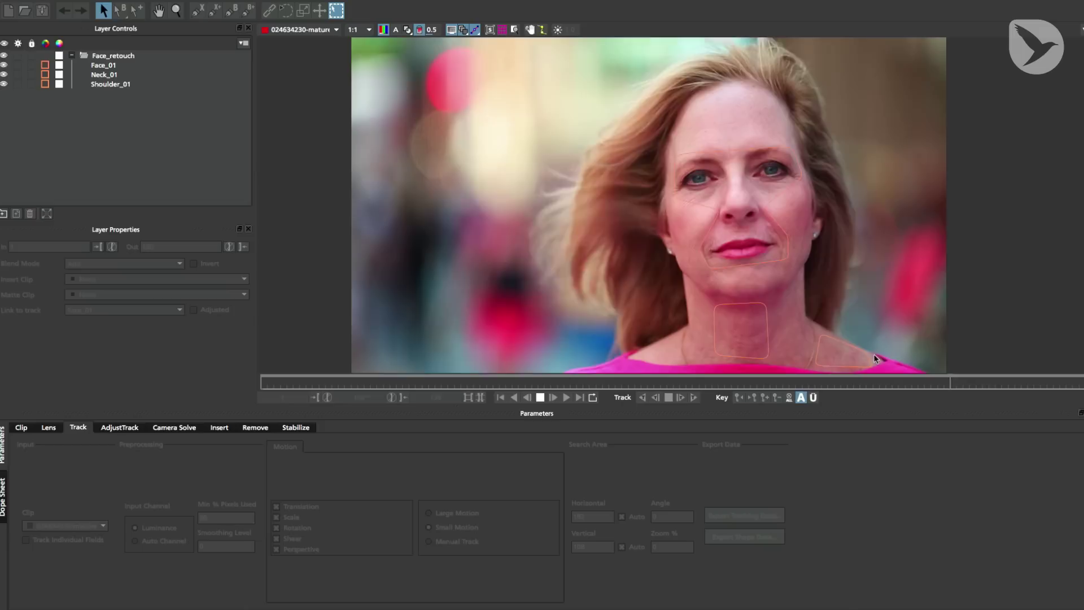
click(501, 397)
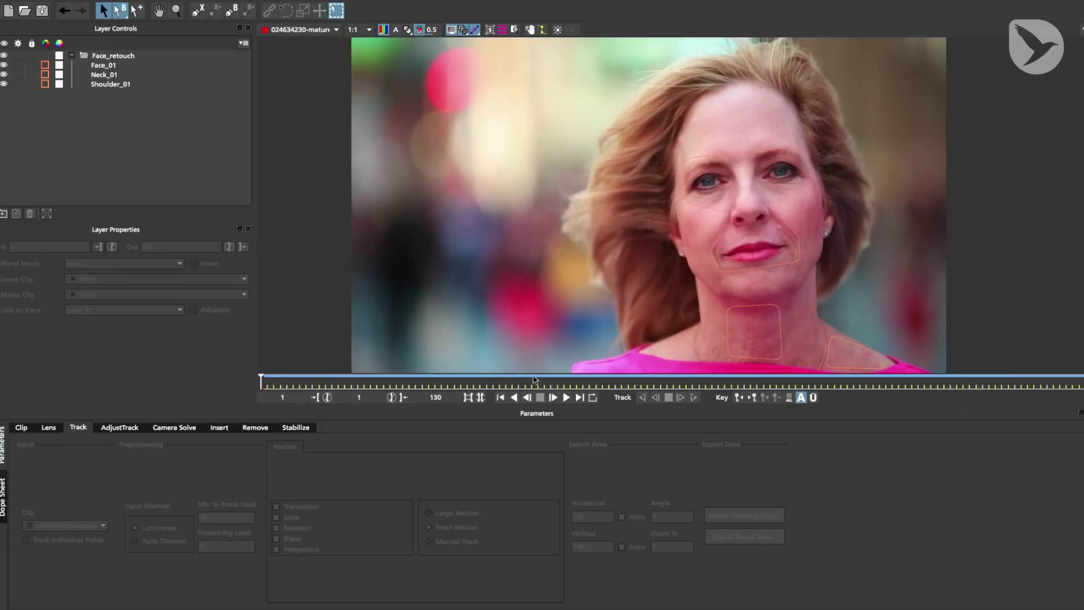
Draw a closed eleven-point X-spline outline around the face
click(195, 16)
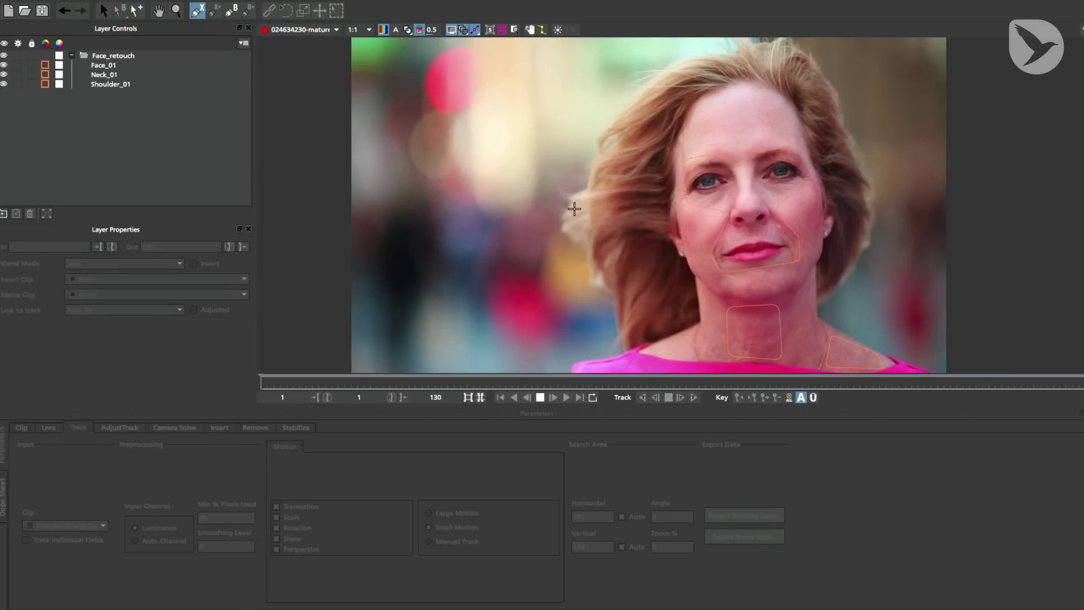
click(728, 215)
click(687, 203)
click(687, 160)
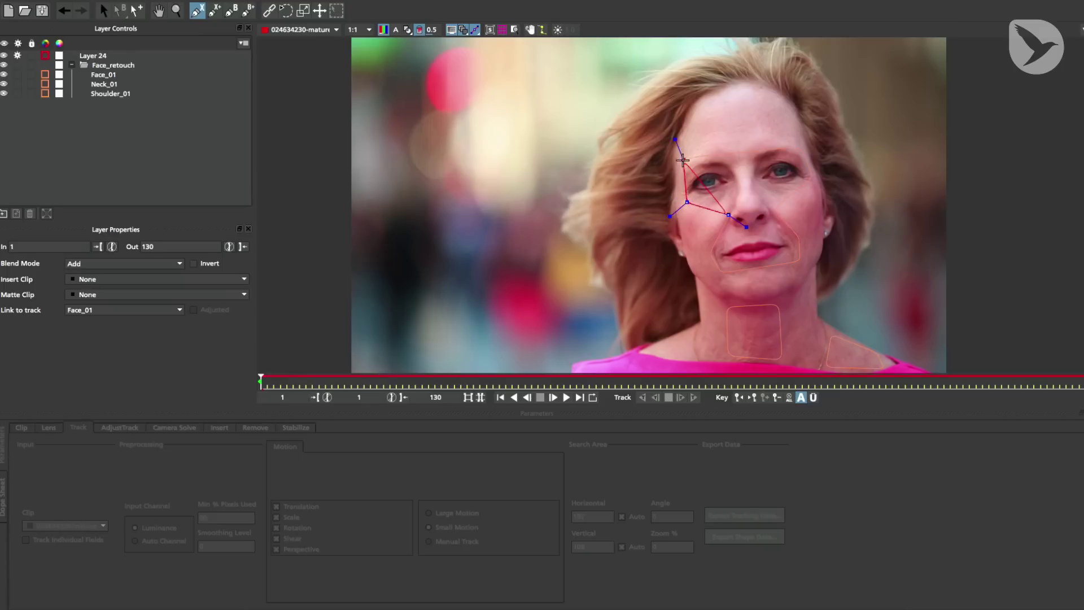
click(783, 145)
click(803, 148)
click(813, 176)
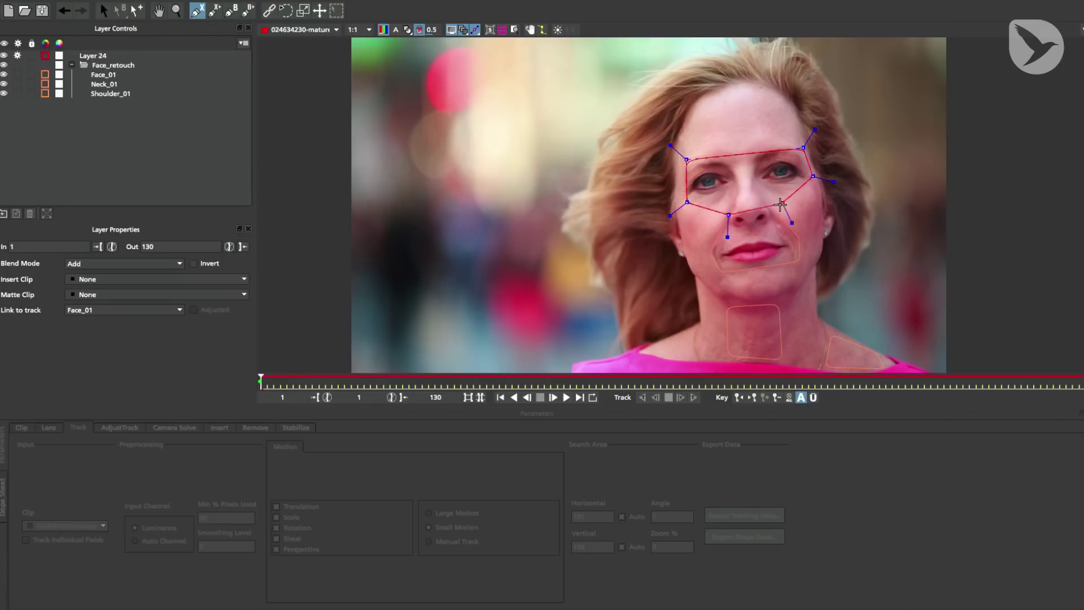
click(778, 208)
click(800, 236)
click(800, 261)
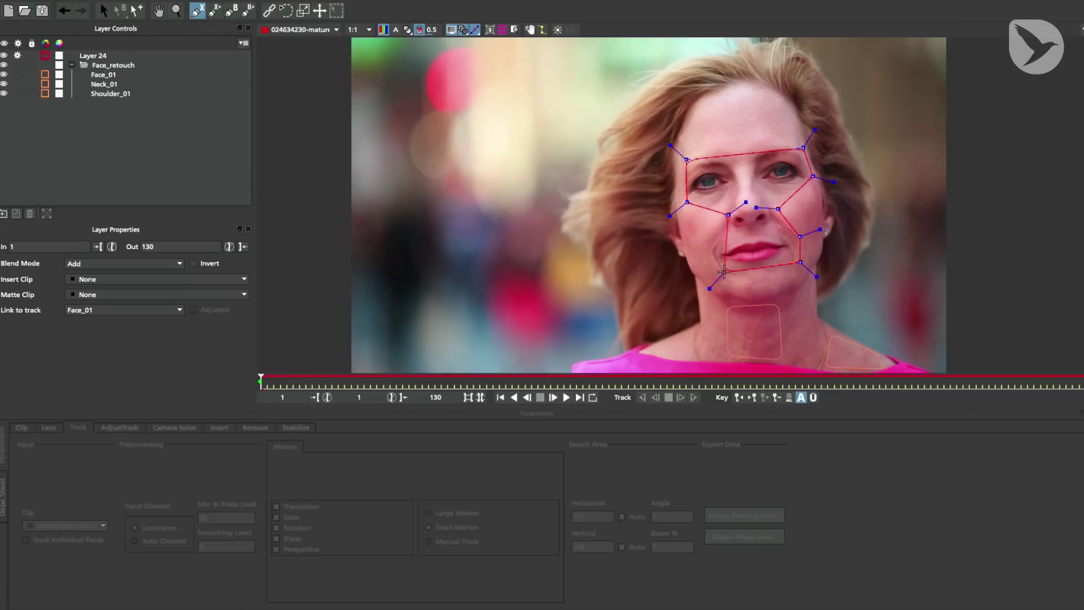
click(722, 272)
click(712, 251)
right_click(742, 211)
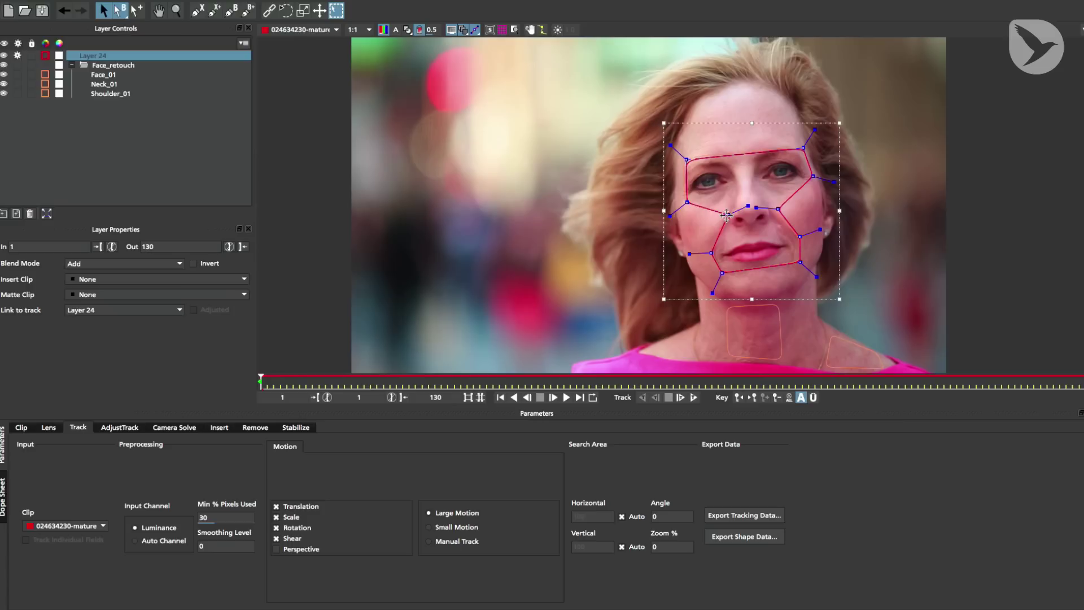
Adjust the outline's nose, jaw and two forehead vertices to fit the face
drag(726, 214, 801, 260)
drag(713, 253, 712, 254)
drag(805, 140, 805, 137)
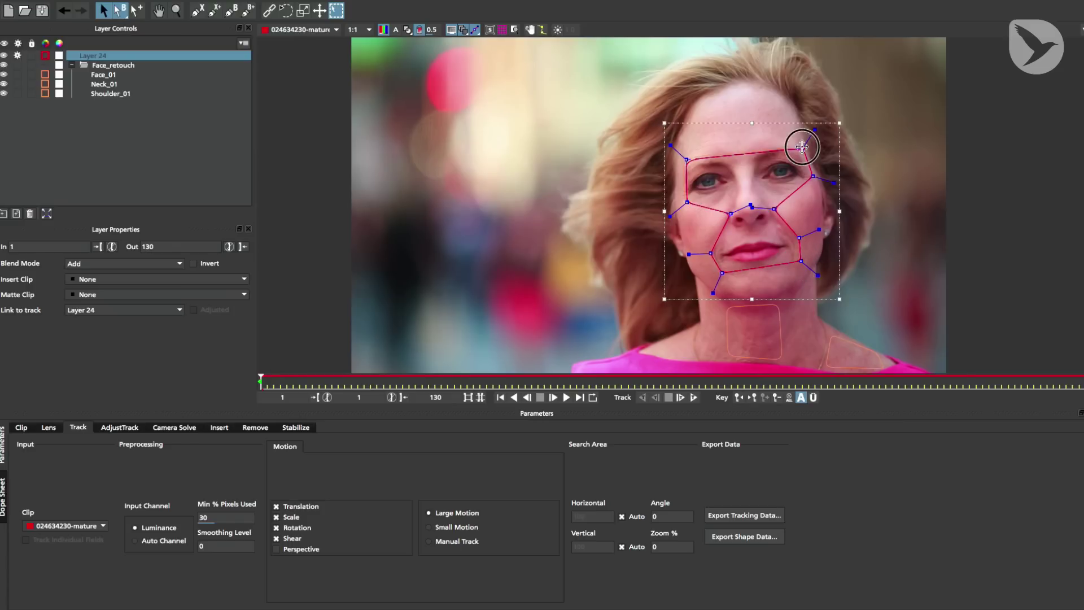
drag(689, 159, 687, 156)
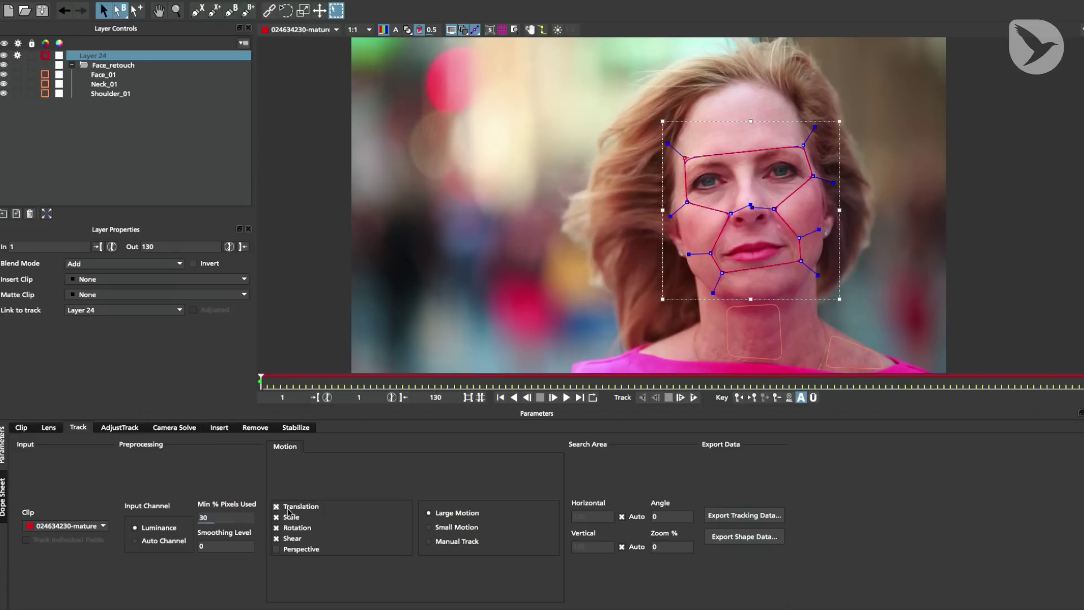
Allow Perspective motion and track Layer 24 forward, stopping at frame 8
click(277, 550)
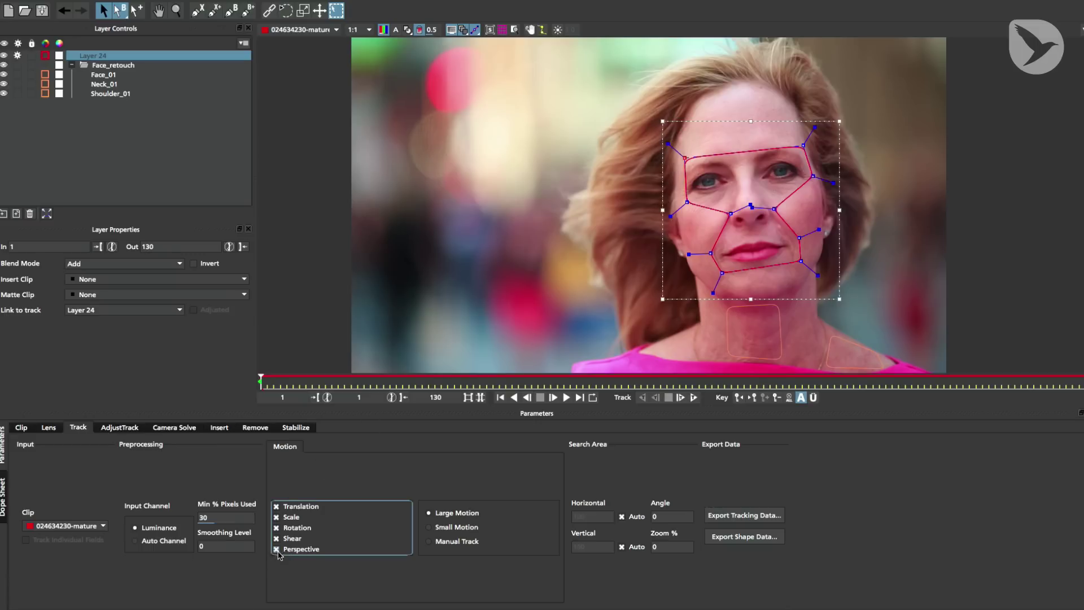
click(694, 398)
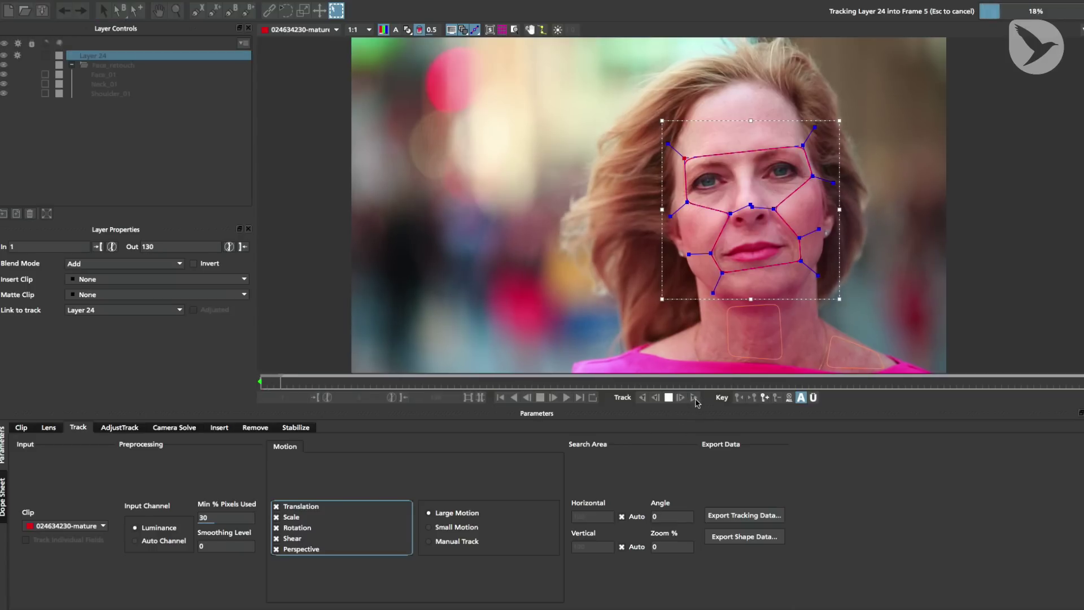
key(Escape)
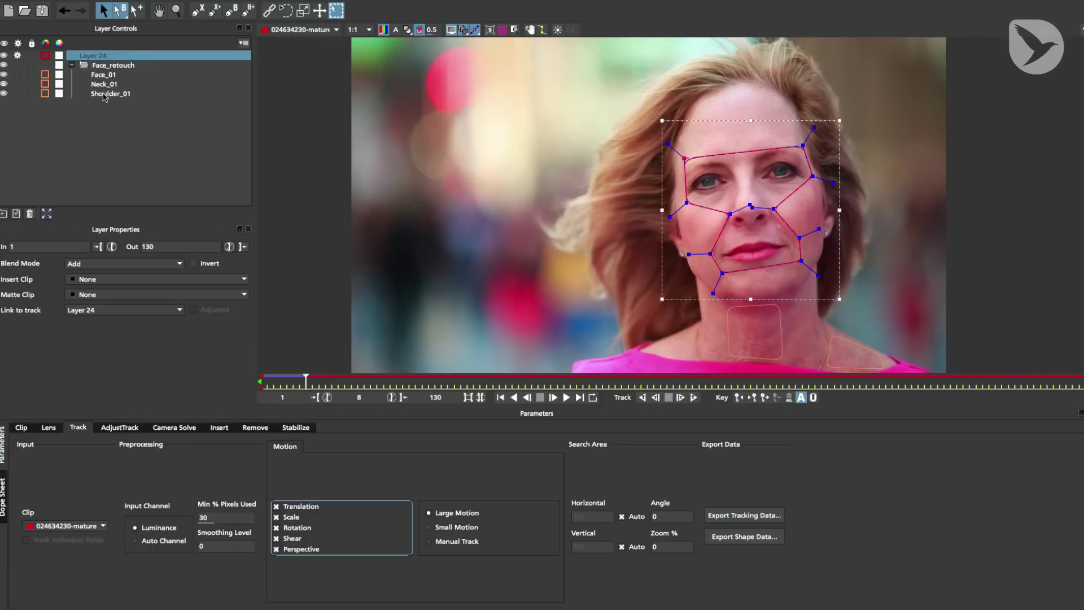
Delete the trial Layer 24 and select the Face_01 layer
click(32, 215)
click(109, 66)
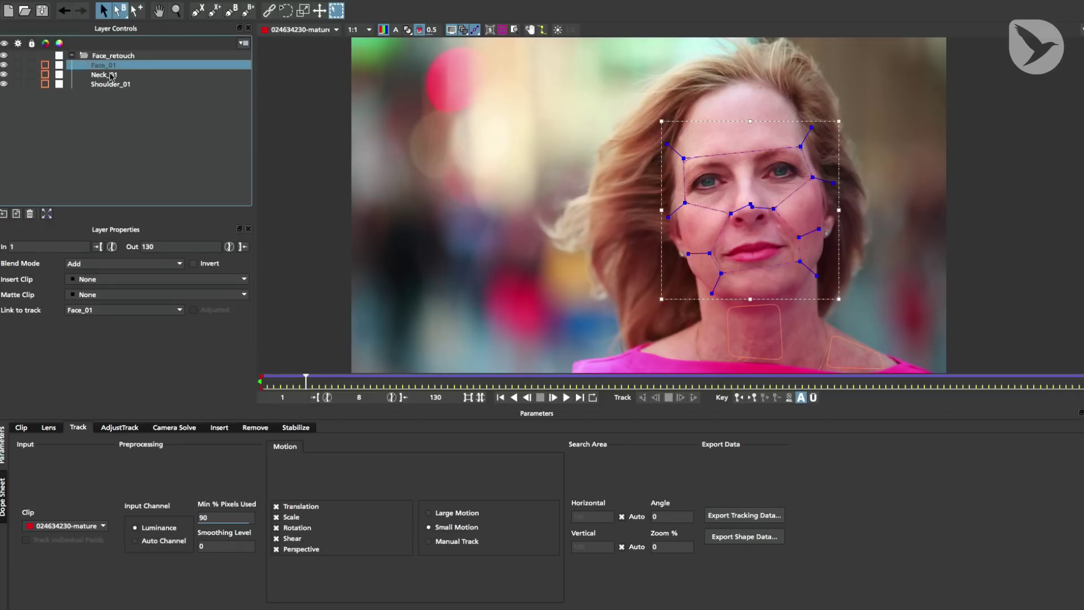
click(109, 75)
click(108, 85)
click(109, 65)
Play through the Face_01 track with its planar surface shown, ending at frame 1
click(567, 397)
click(541, 398)
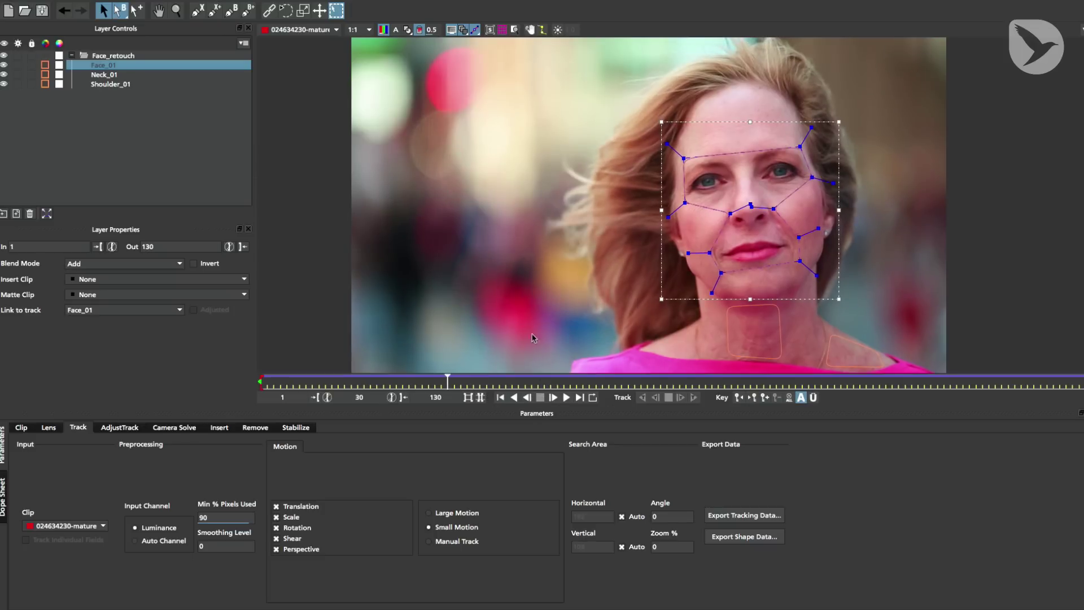
click(489, 30)
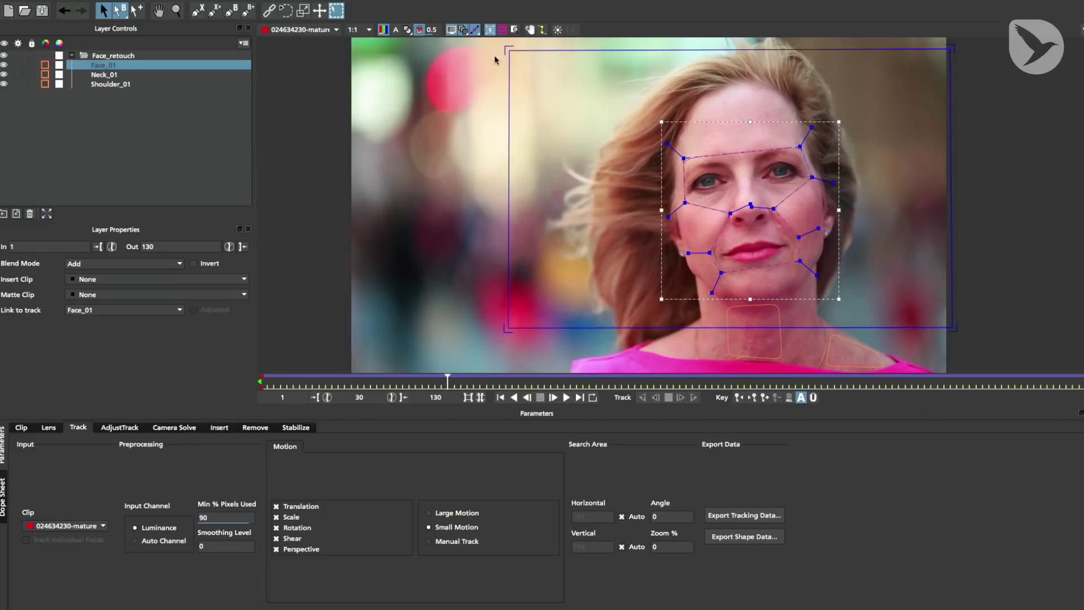
click(500, 396)
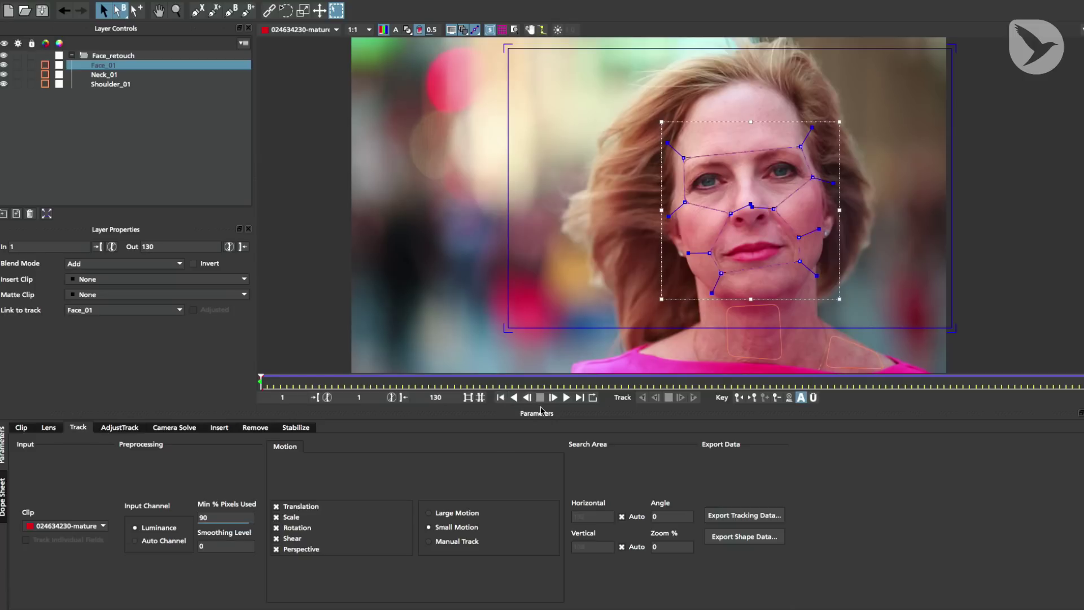
click(567, 398)
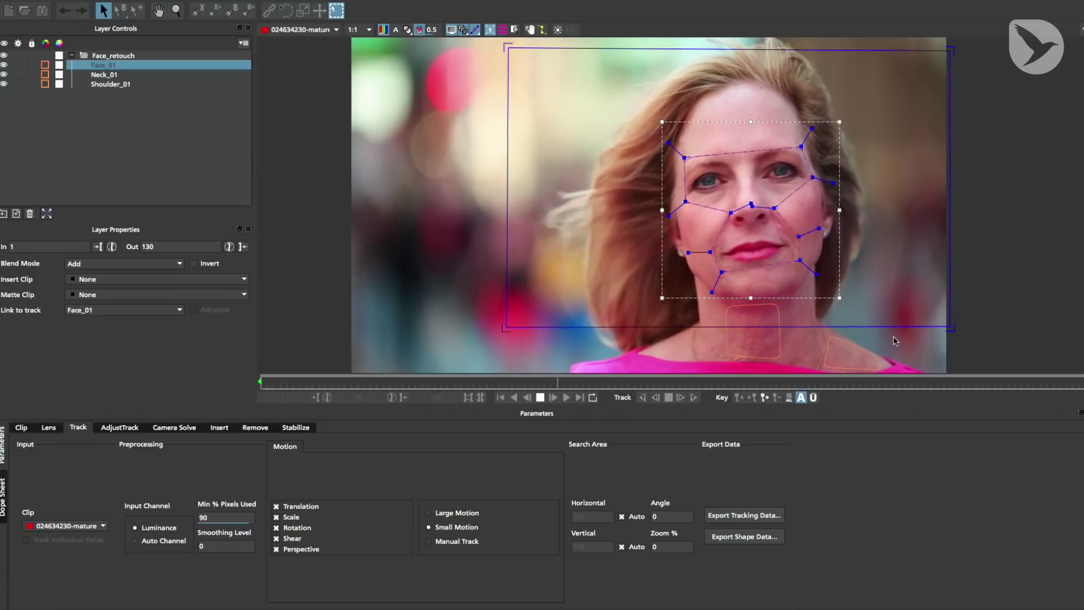
click(501, 398)
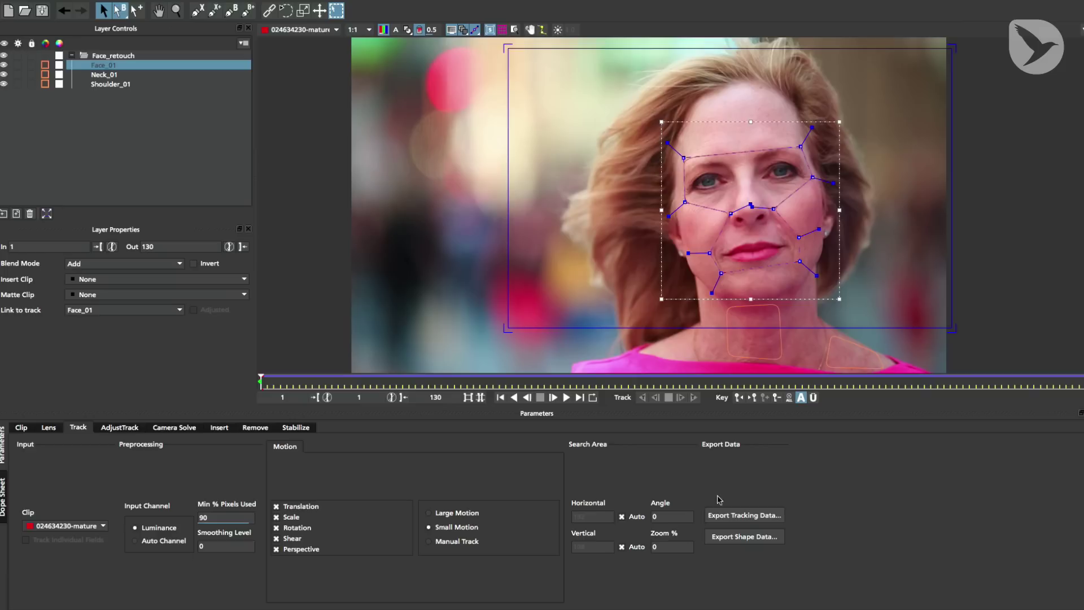
Copy Face_01's tracking data to the clipboard as a Nuke Corner Pin (*.nk), then go to Nuke
click(740, 519)
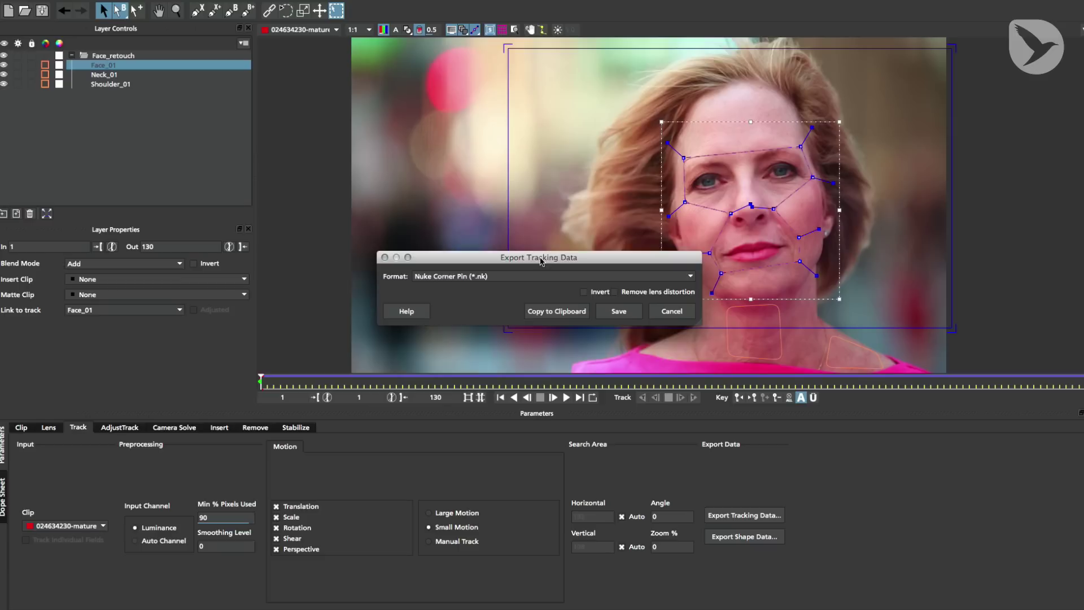
drag(542, 258, 458, 347)
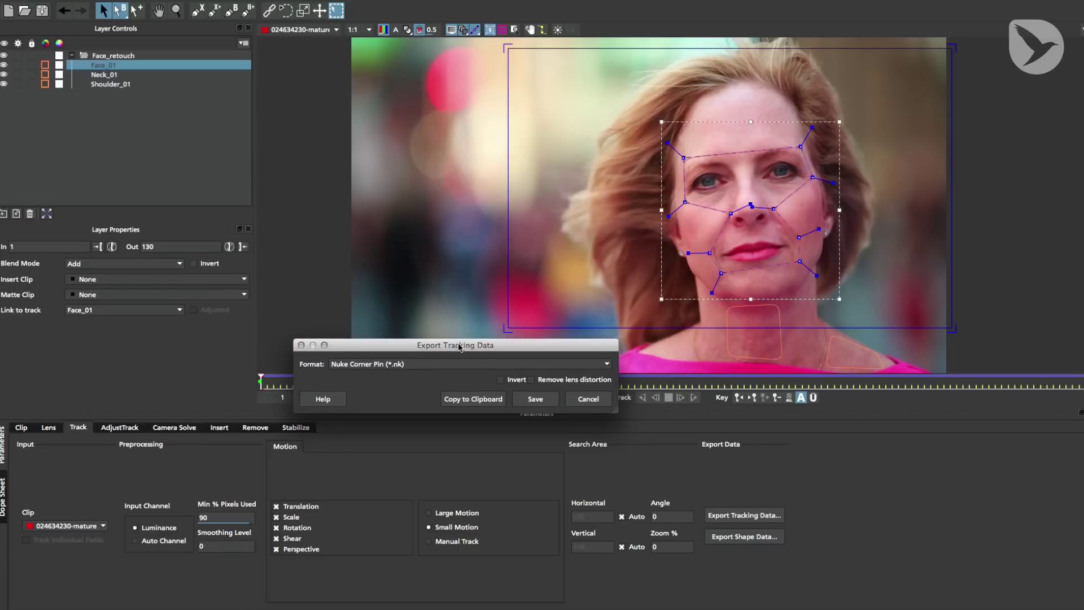
click(476, 399)
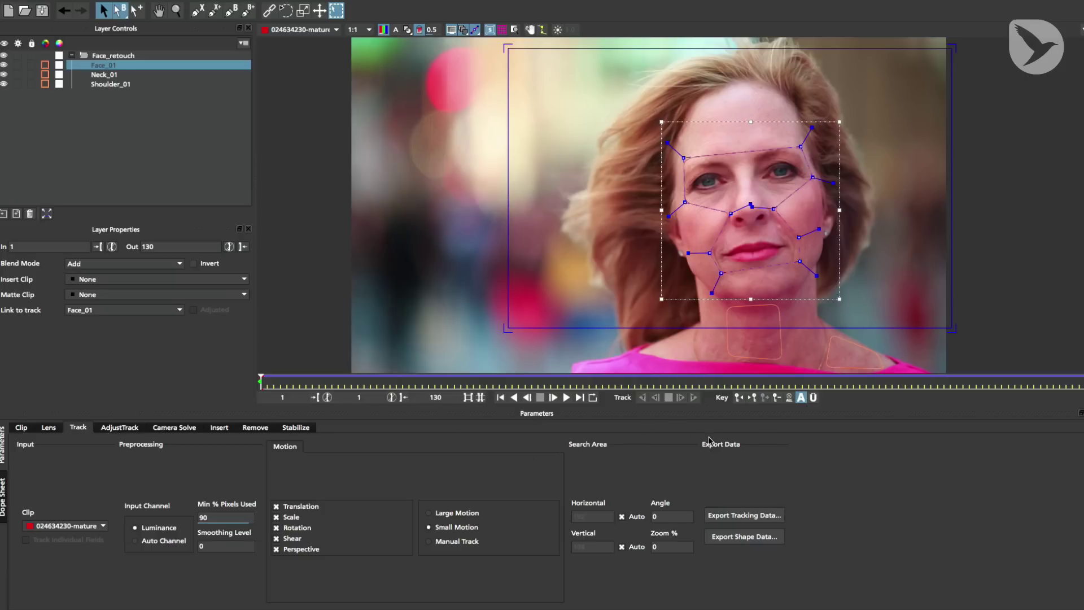
key(super+Tab)
key(super+Tab)
key(super+Tab)
key(super+Tab)
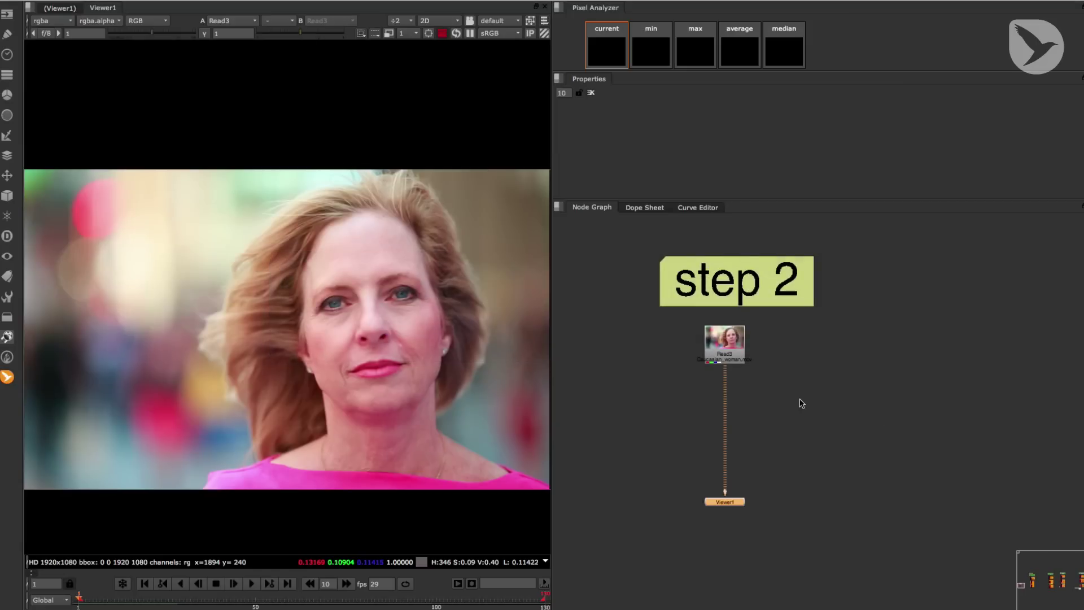
Play back the original Read3 plate of the woman and bring up the mamoworld tools list
click(802, 403)
middle_drag(638, 407, 651, 409)
key(l)
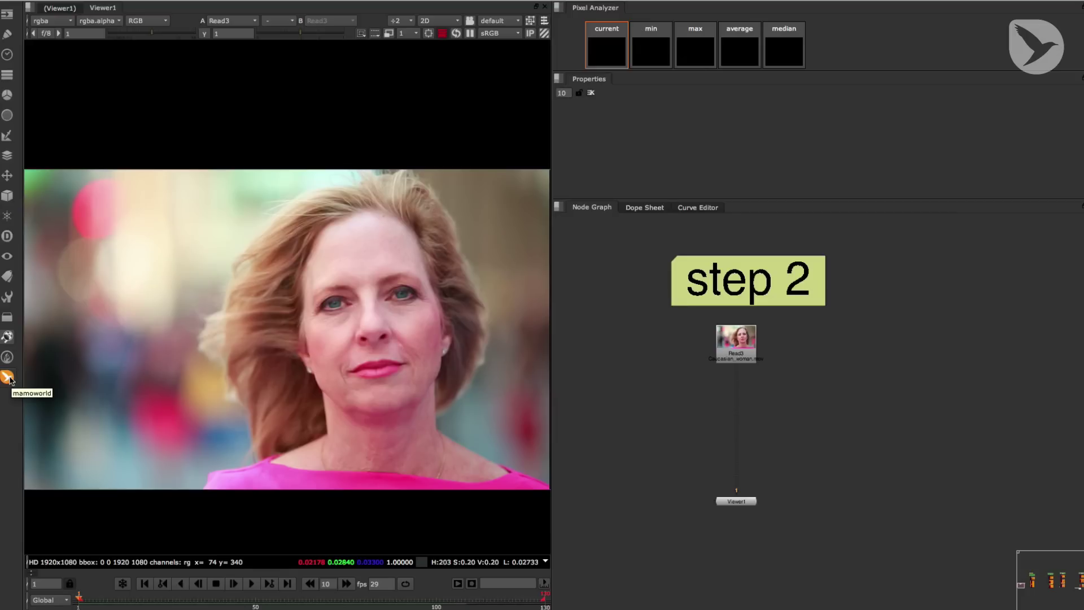
click(8, 376)
Convert all nodes' footage paths to relative with the Workflow Relative file path tool
mouse_move(67, 376)
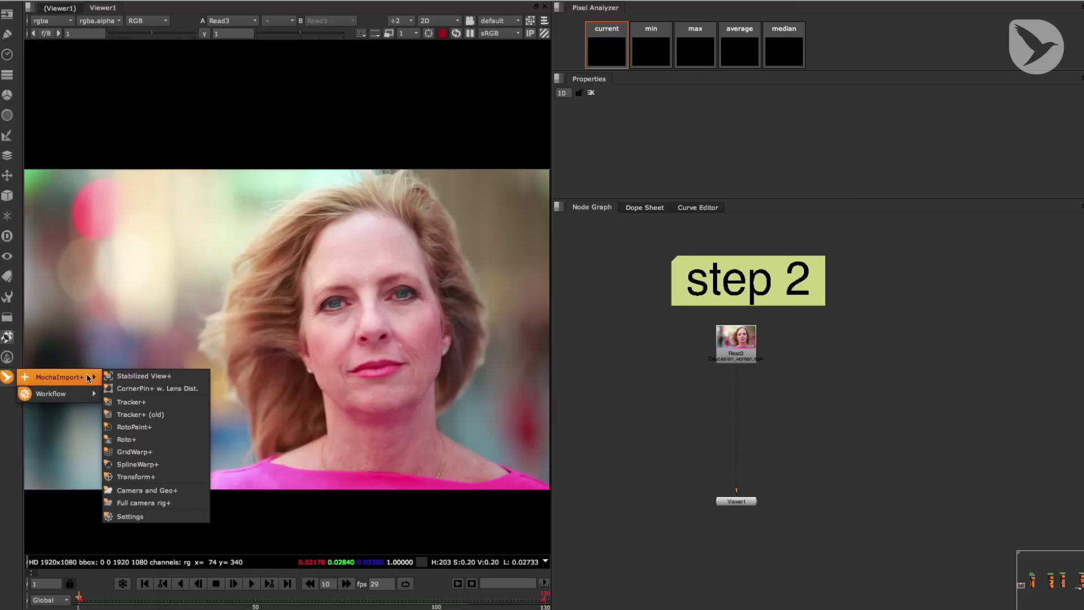
mouse_move(81, 394)
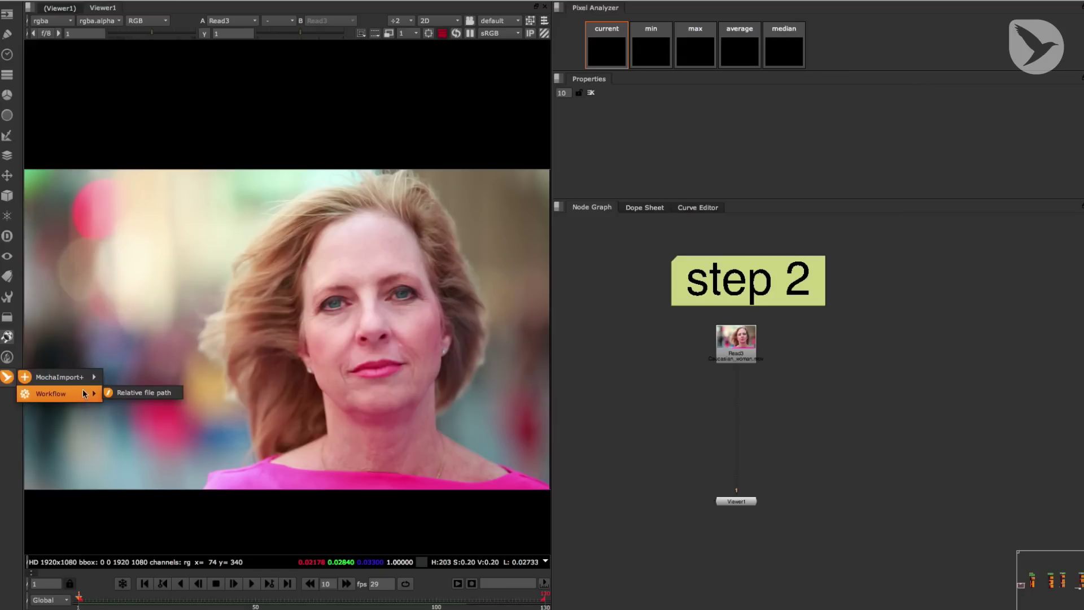
click(142, 393)
drag(291, 144, 350, 93)
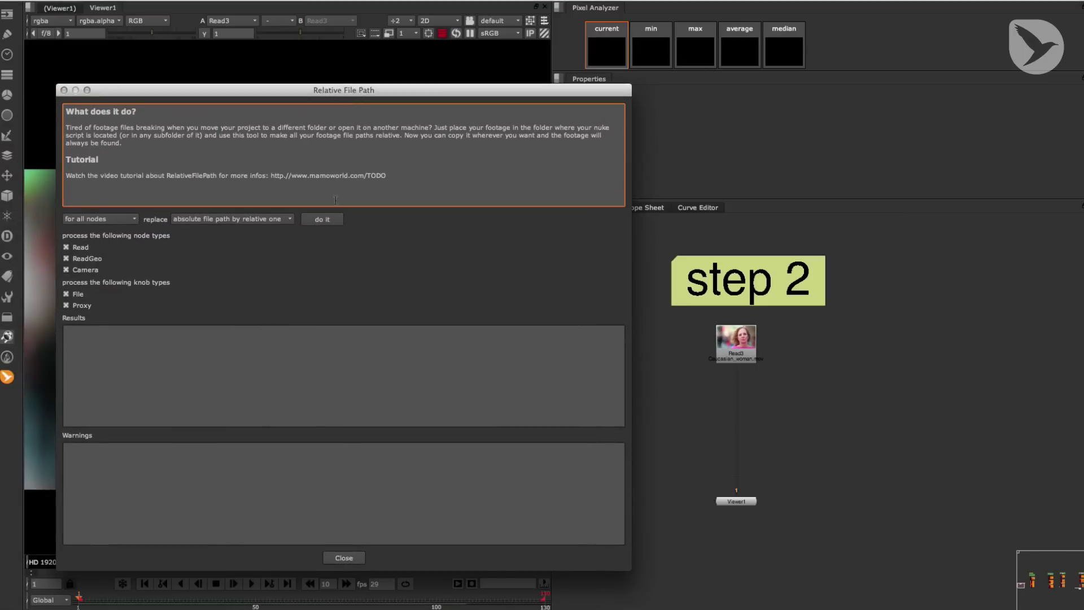
click(321, 219)
click(343, 558)
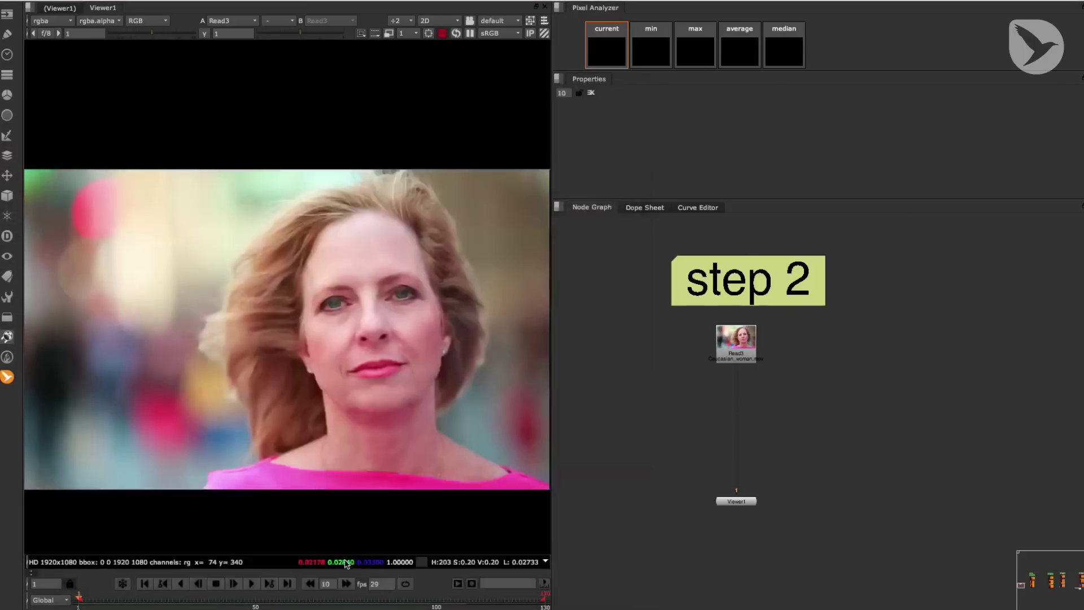
Check the MochaImport+ v1.092 license info in Settings, then select the Read3 node
click(7, 377)
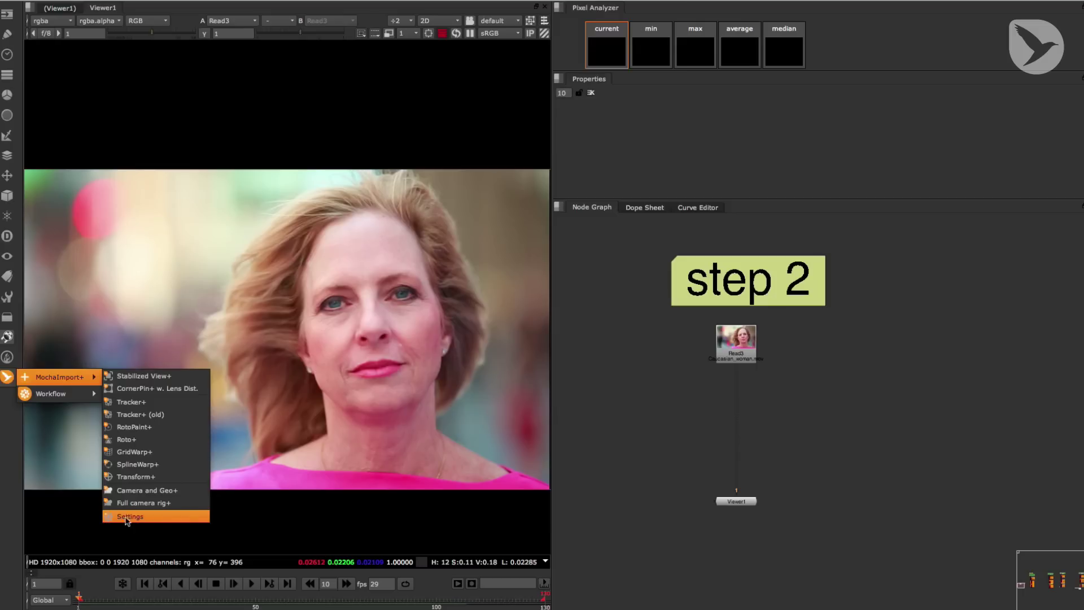
click(158, 518)
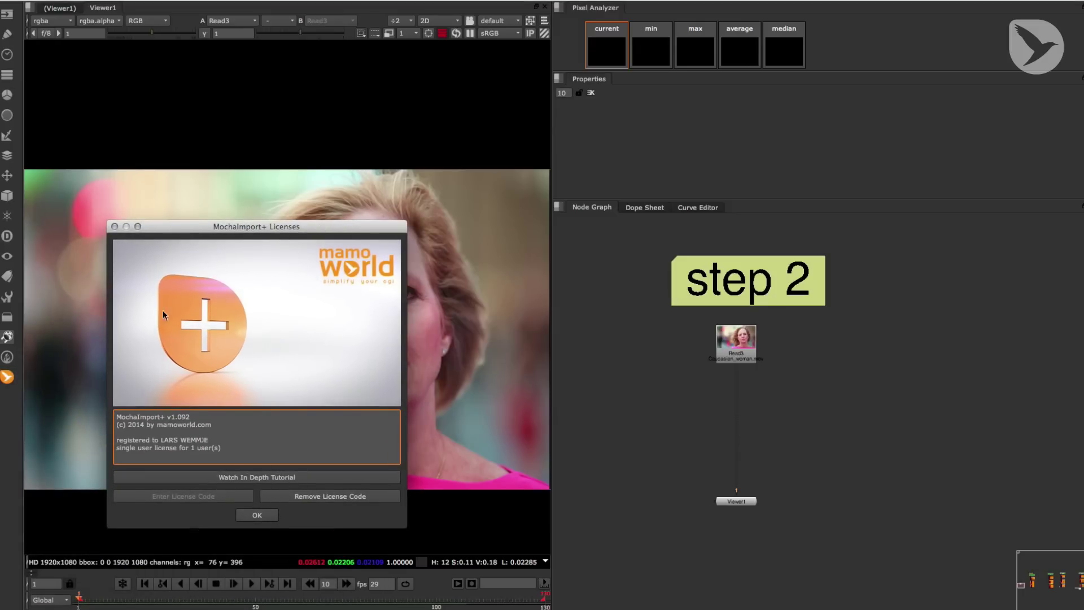
click(115, 227)
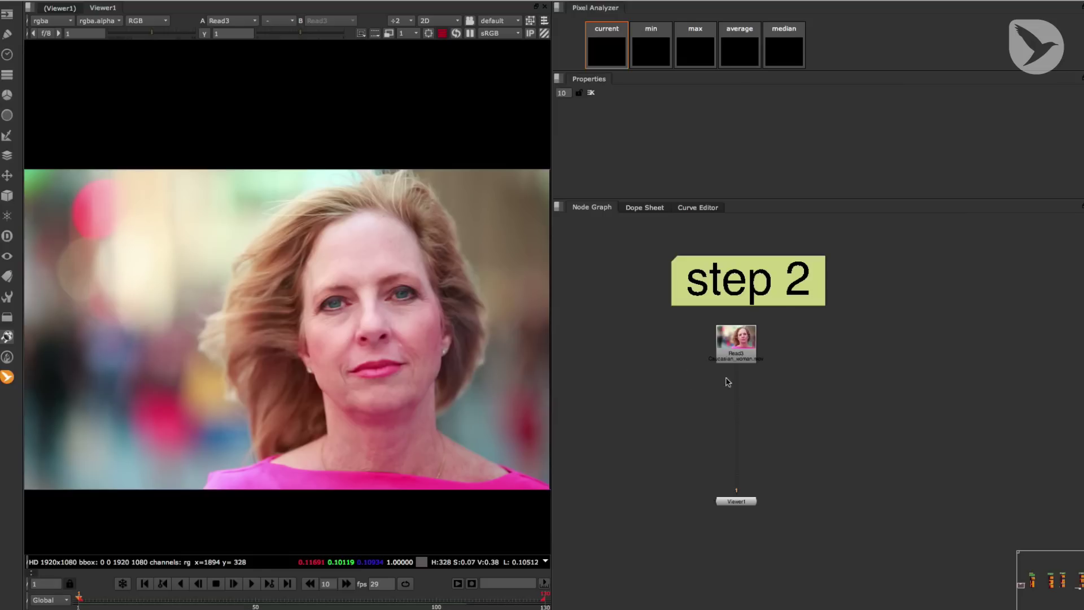
drag(673, 395, 806, 327)
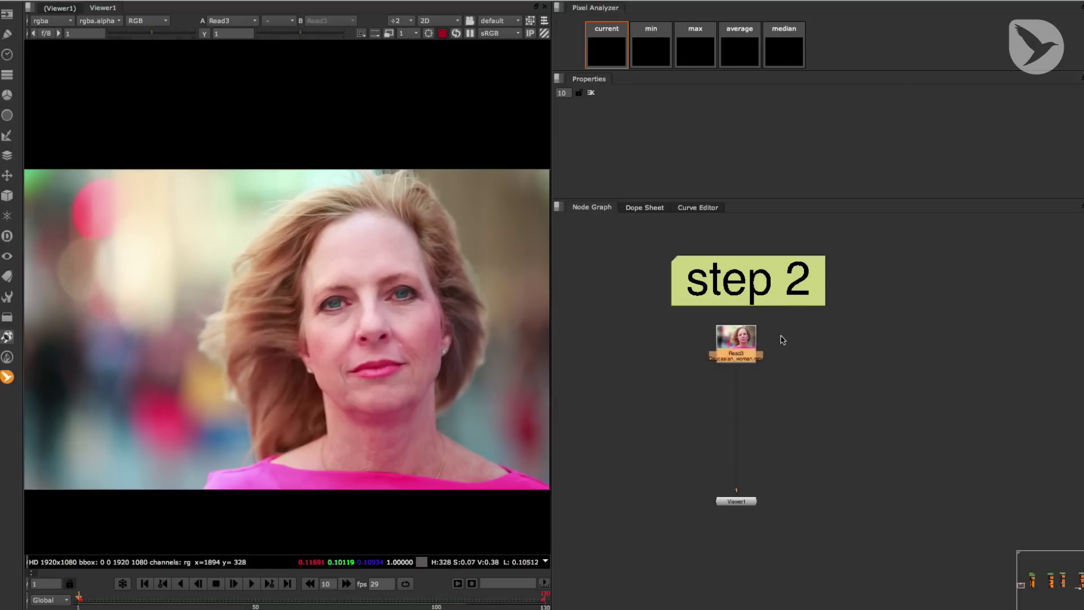
Add a Stabilized View+ setup to Read3 in the backdrop and load the clipboard track into StartStabilized16
click(7, 376)
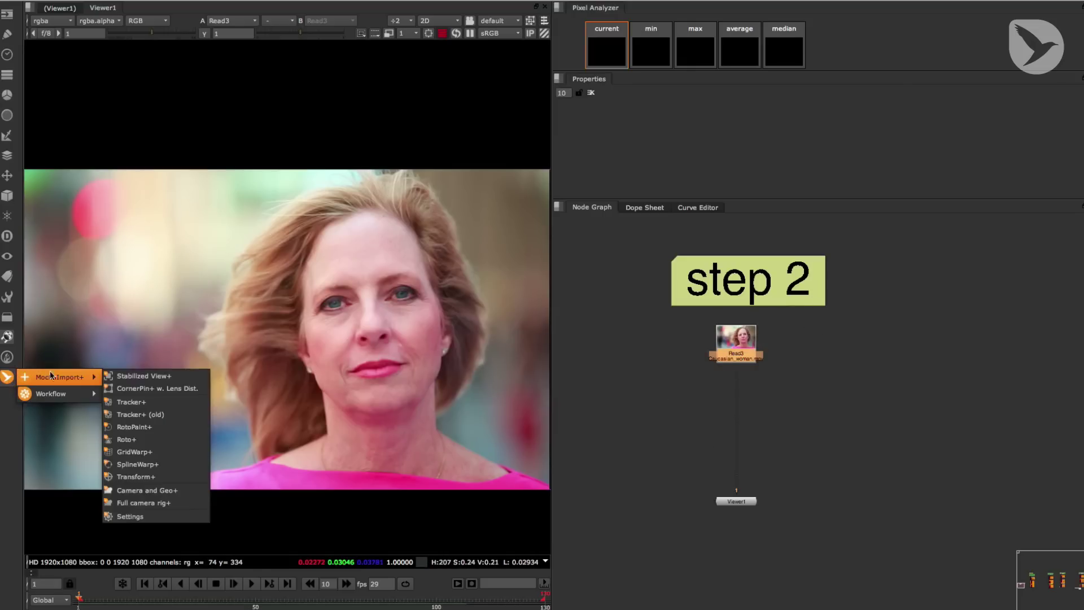
click(168, 377)
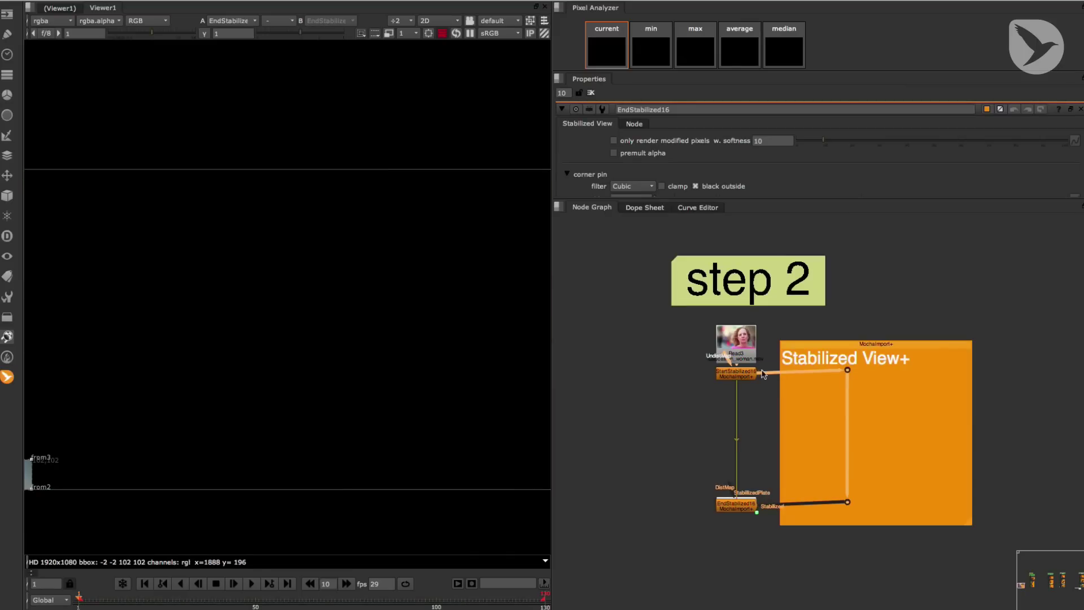
drag(781, 385, 827, 386)
drag(737, 504, 806, 486)
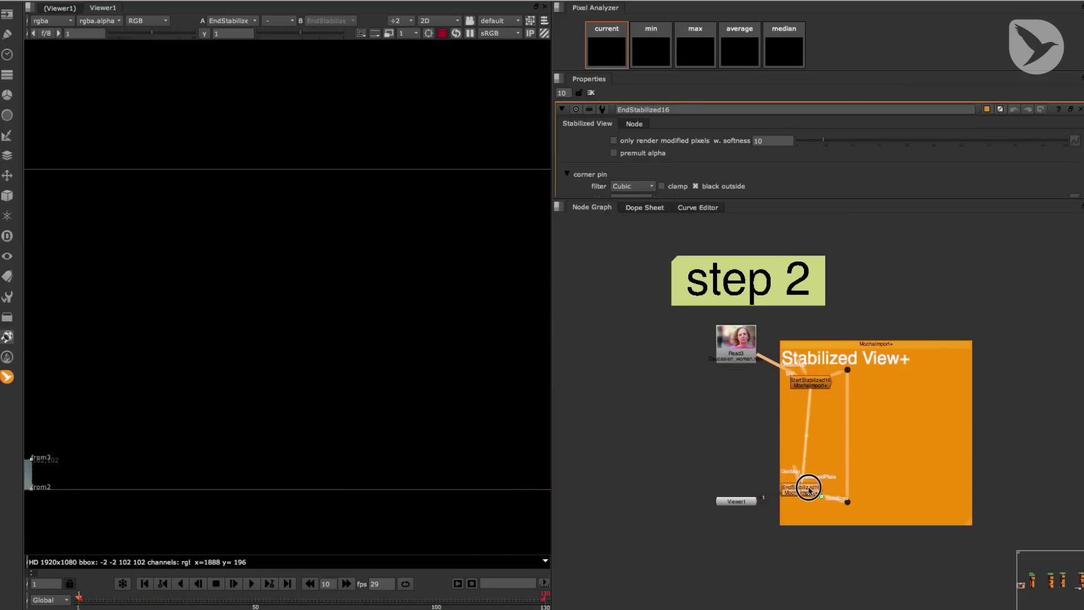
double_click(813, 385)
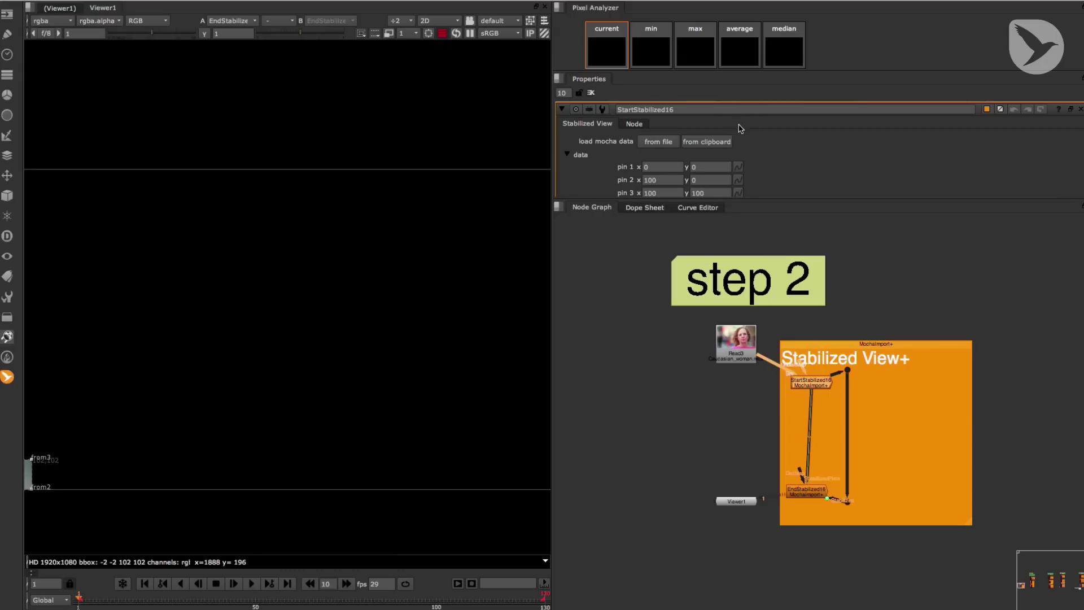
click(714, 142)
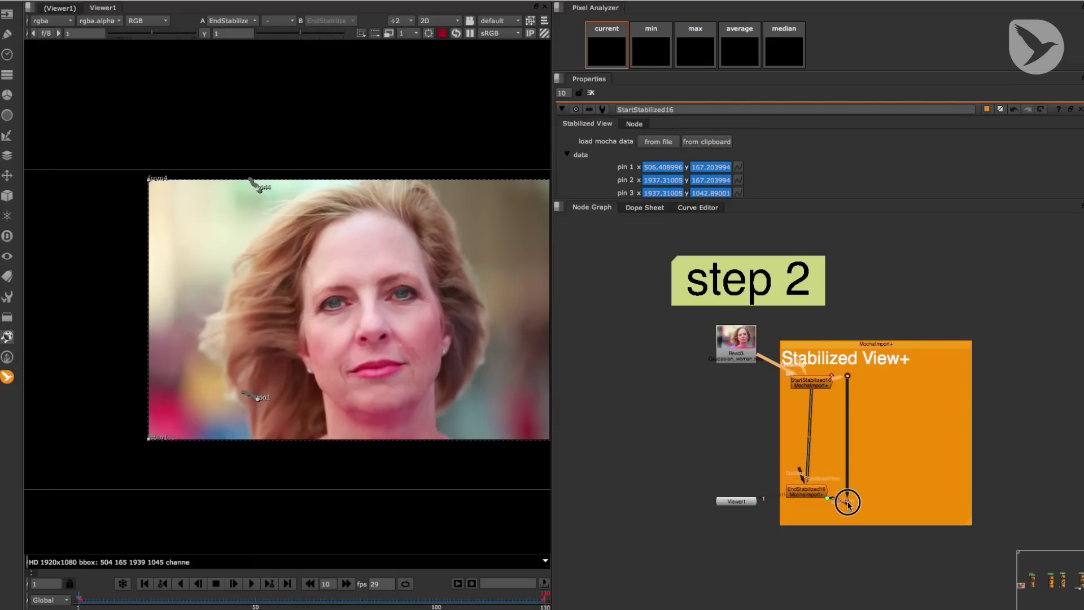
View Dot70 and play the stabilized face back, stopping at frame 1, then zoom out the Node Graph
click(847, 384)
key(1)
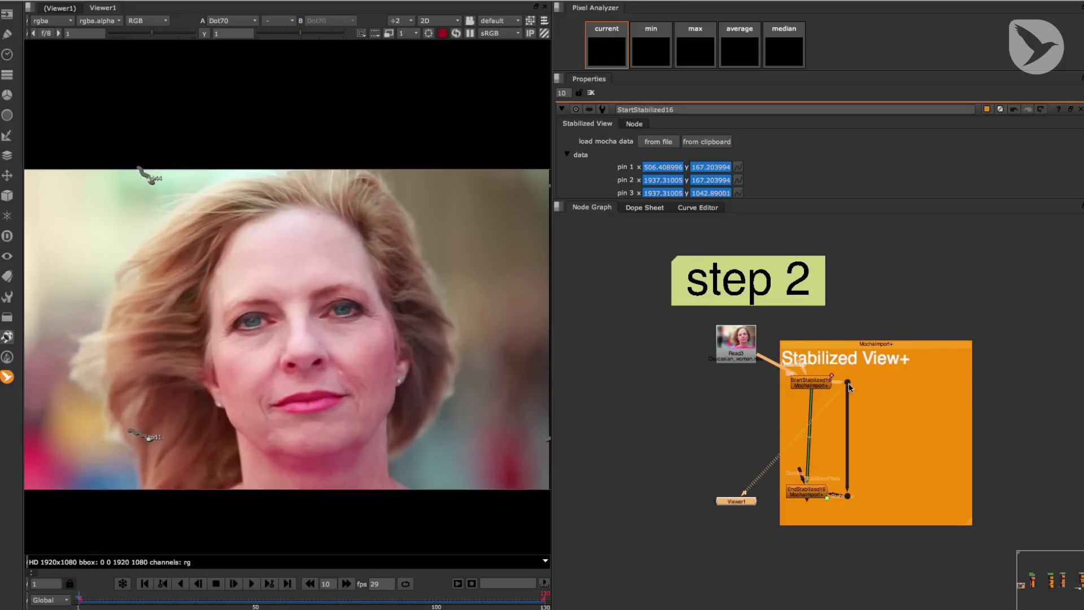
click(252, 583)
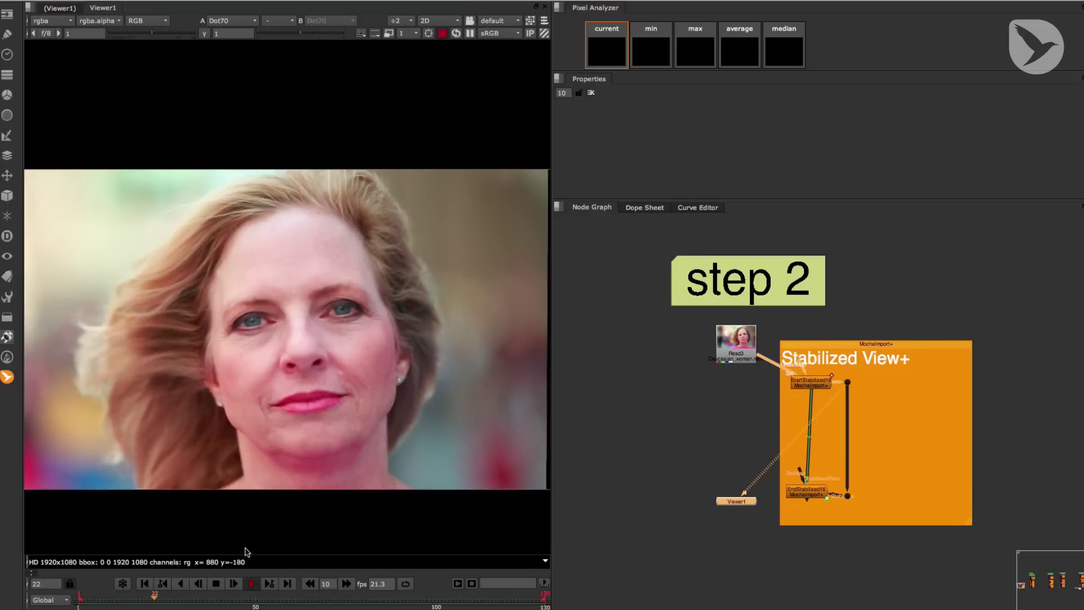
click(215, 583)
click(144, 583)
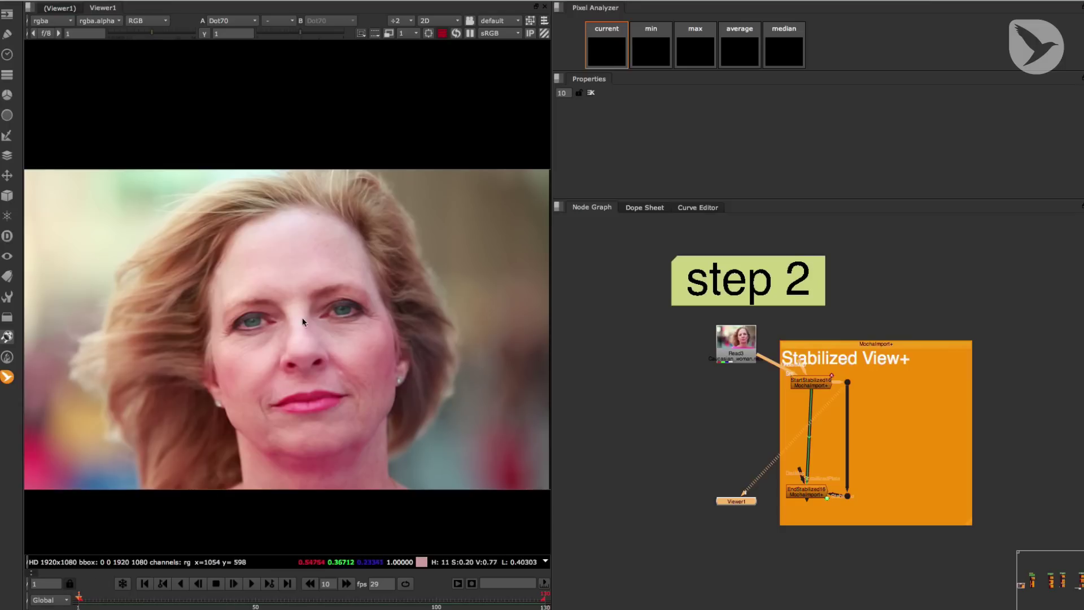
click(745, 415)
scroll(745, 415, down, 3)
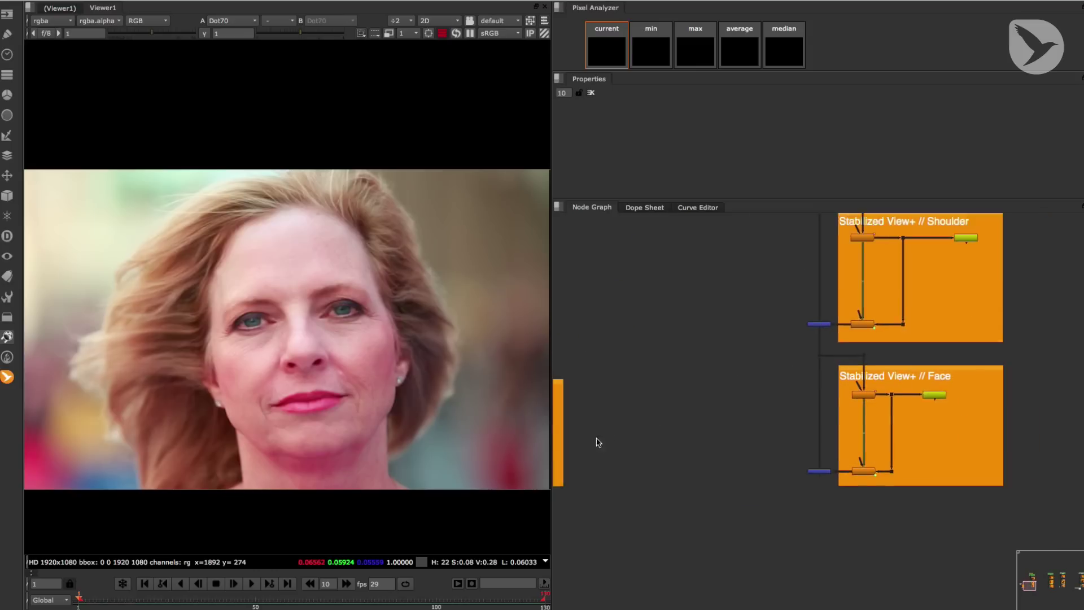
middle_drag(825, 349, 765, 436)
click(731, 258)
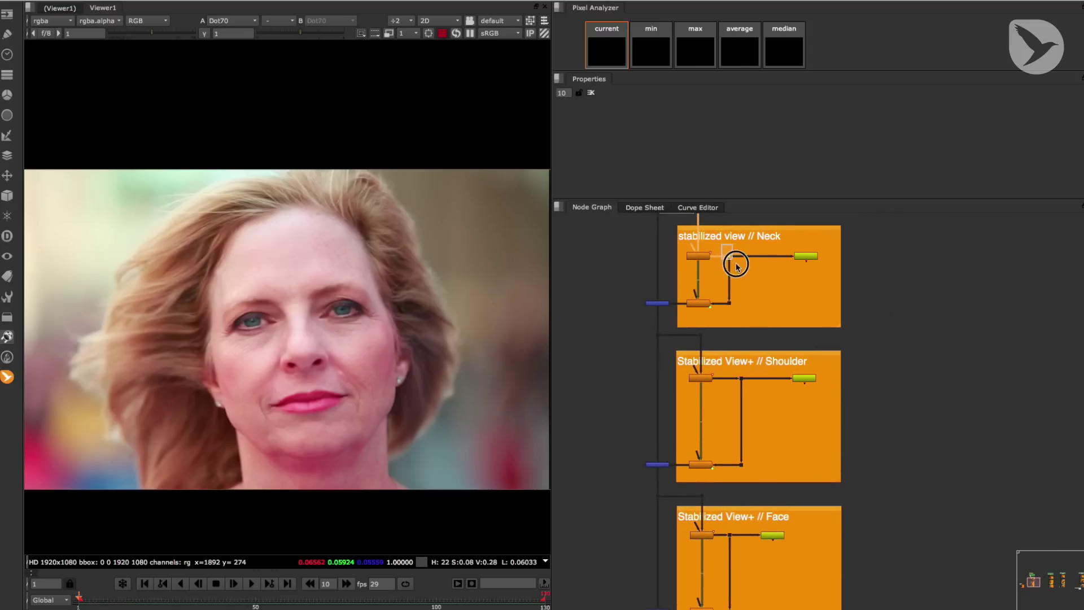
middle_drag(809, 337, 861, 332)
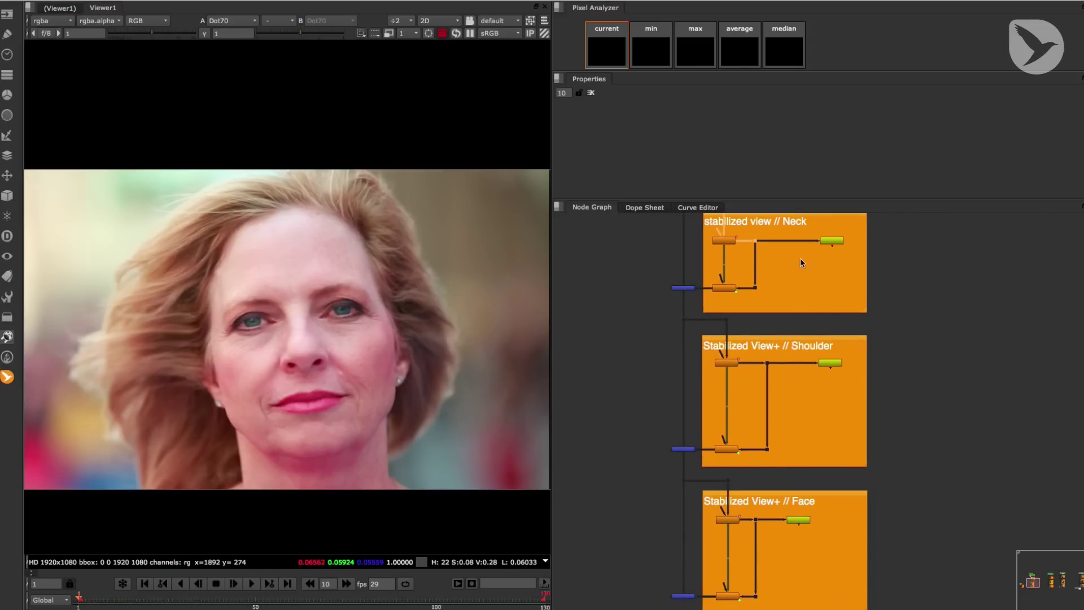
key(1)
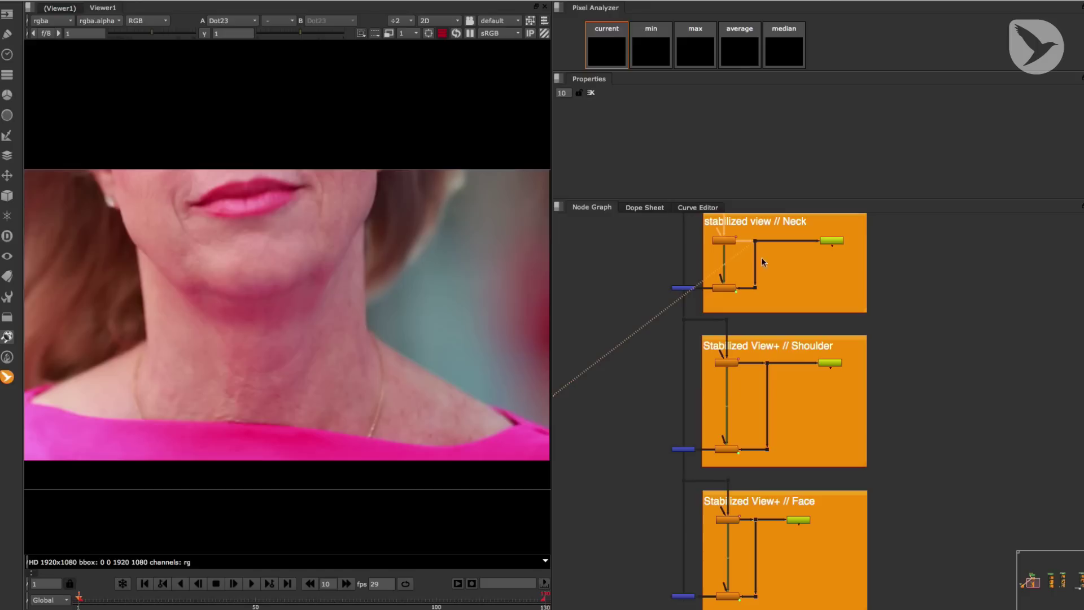
click(767, 363)
key(1)
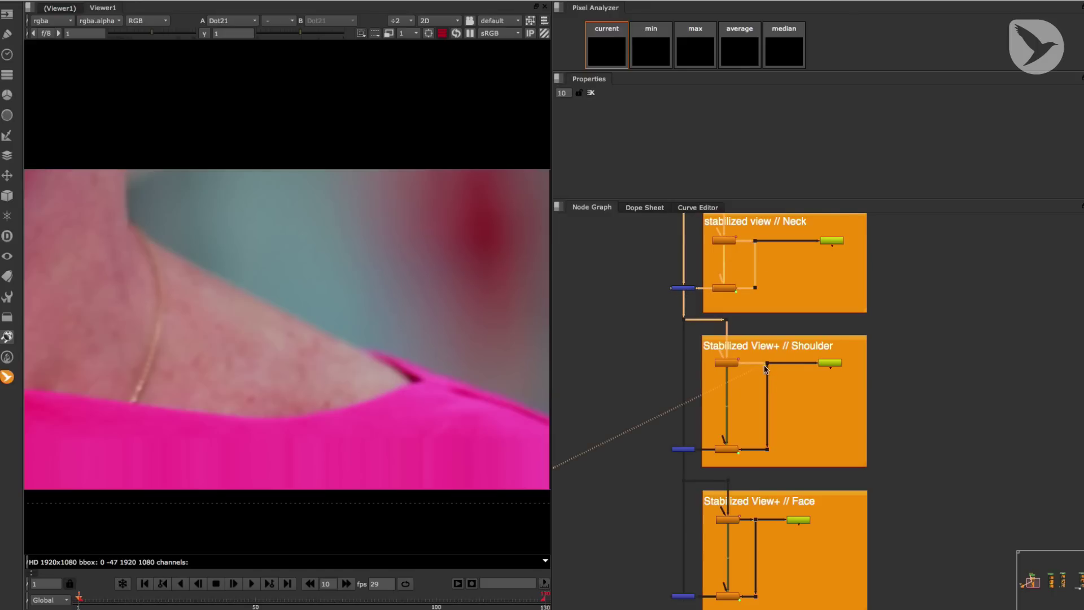
scroll(779, 382, down, 3)
click(769, 466)
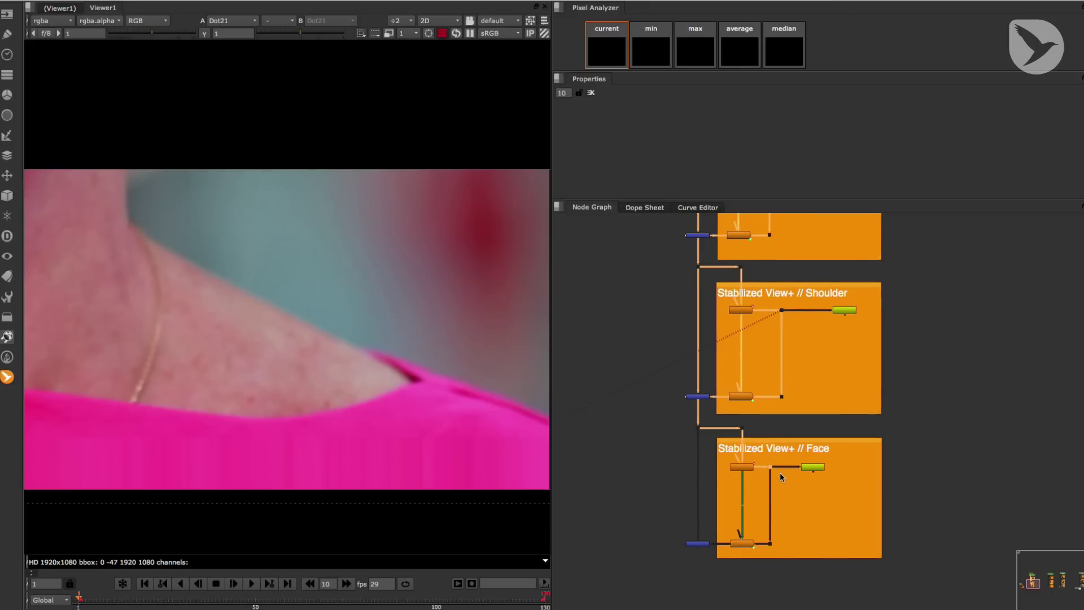
key(1)
scroll(802, 463, down, 1)
scroll(812, 457, down, 2)
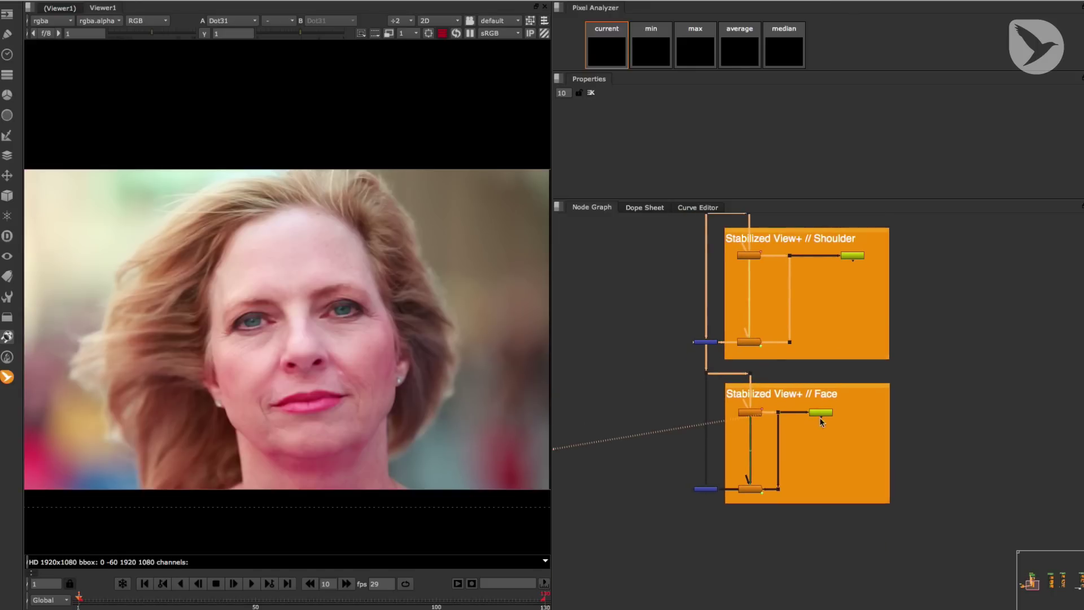
scroll(778, 468, down, 5)
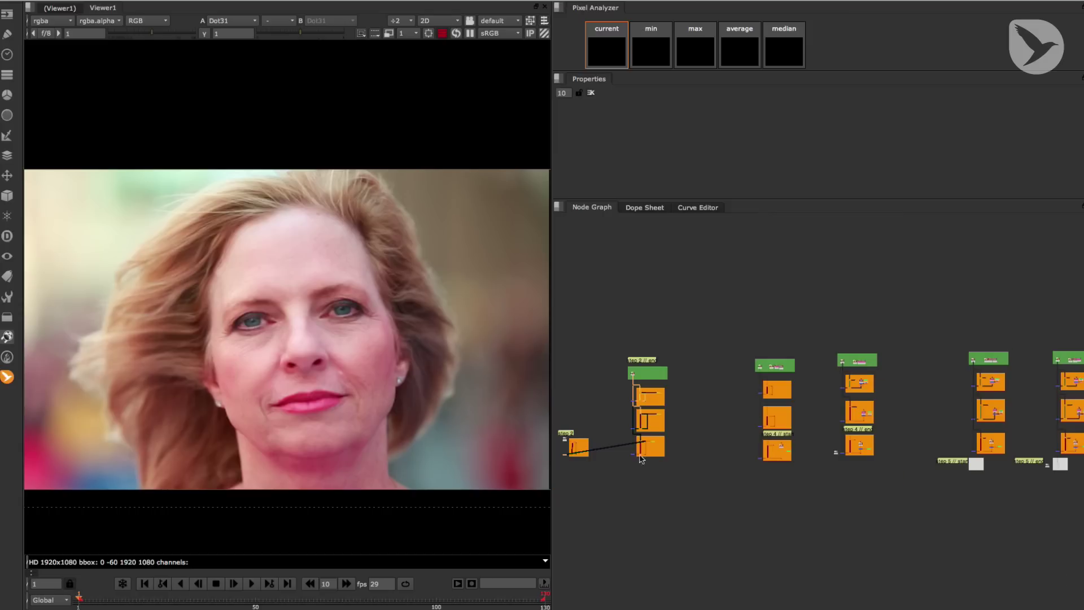
scroll(642, 458, up, 6)
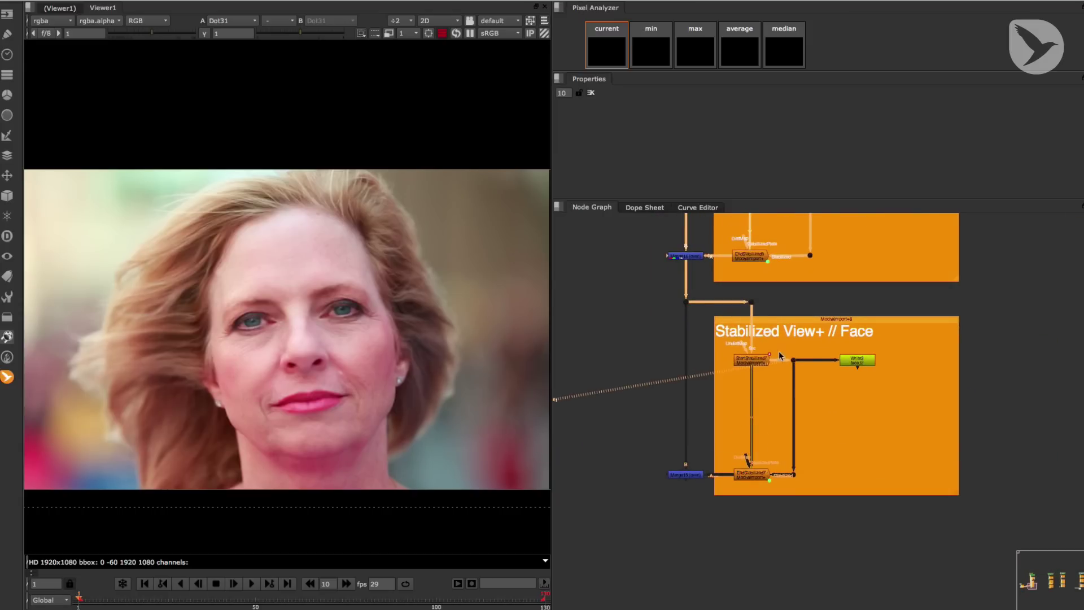
scroll(780, 356, down, 3)
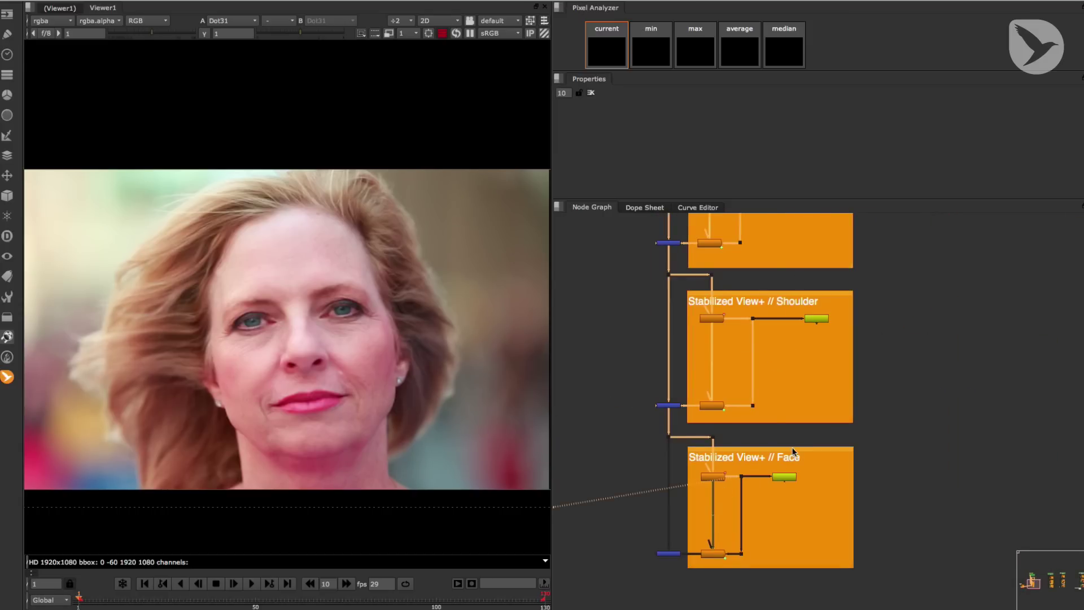
scroll(793, 452, down, 2)
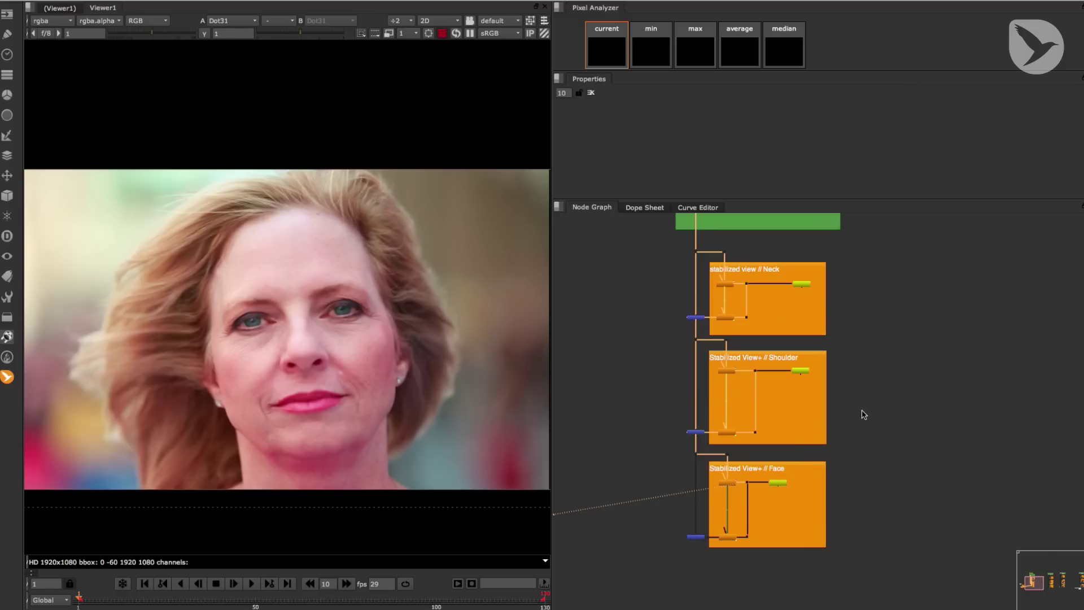
Show the Face setup's Merge15 result in the viewer
click(702, 538)
key(1)
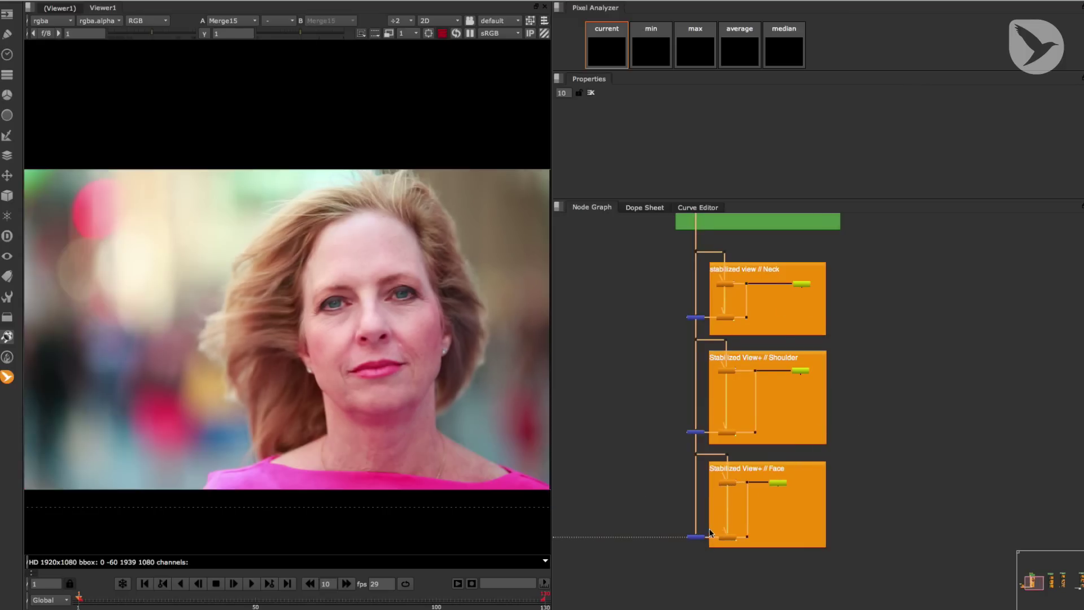
click(848, 333)
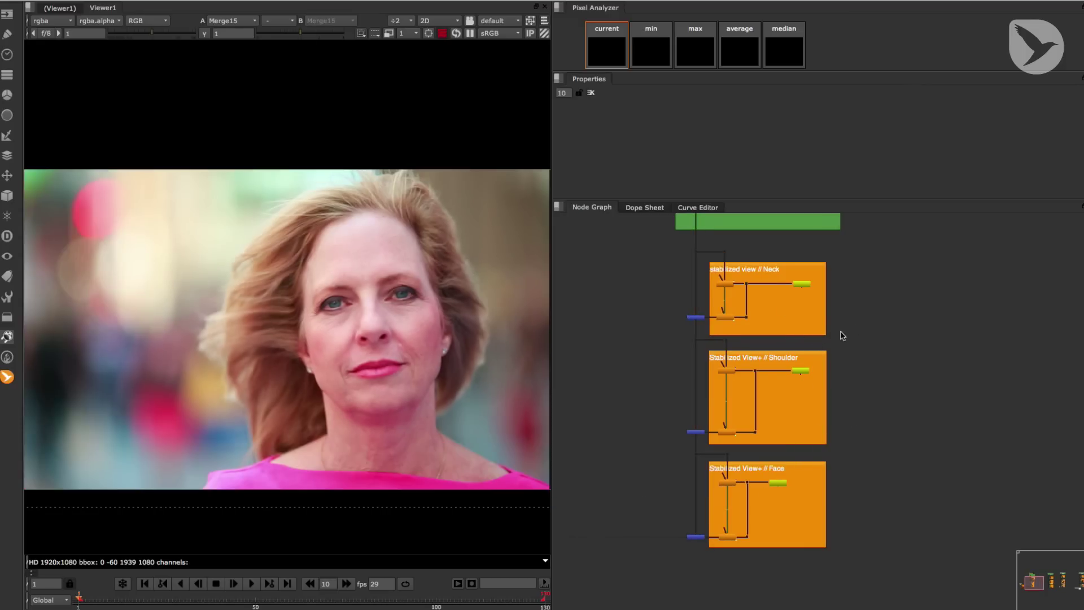
Render only frame 1 by changing the frame range from 1-130 to 1
key(F7)
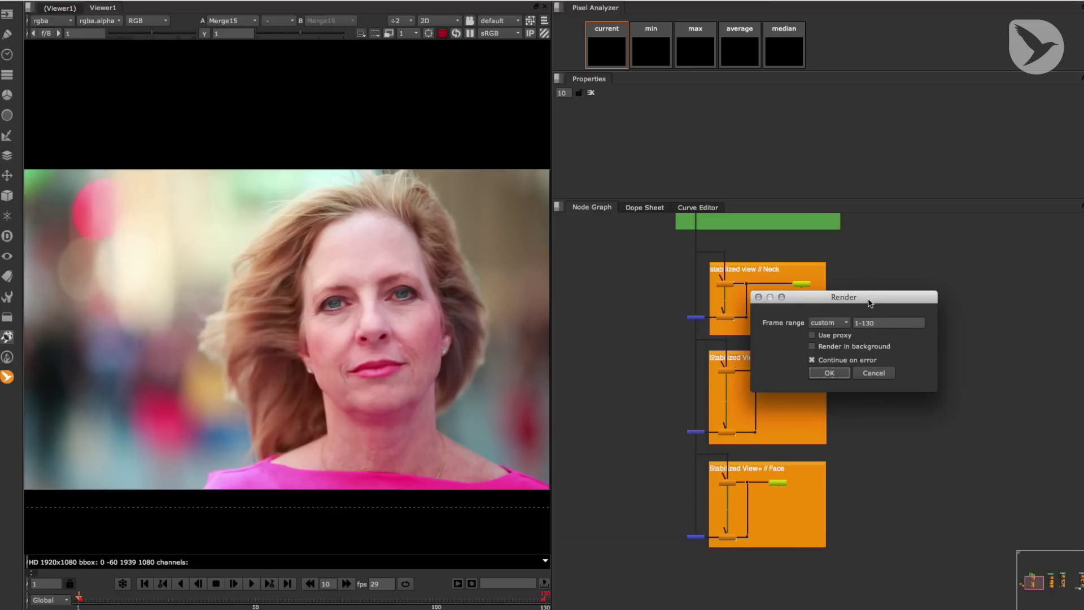
drag(874, 291, 877, 372)
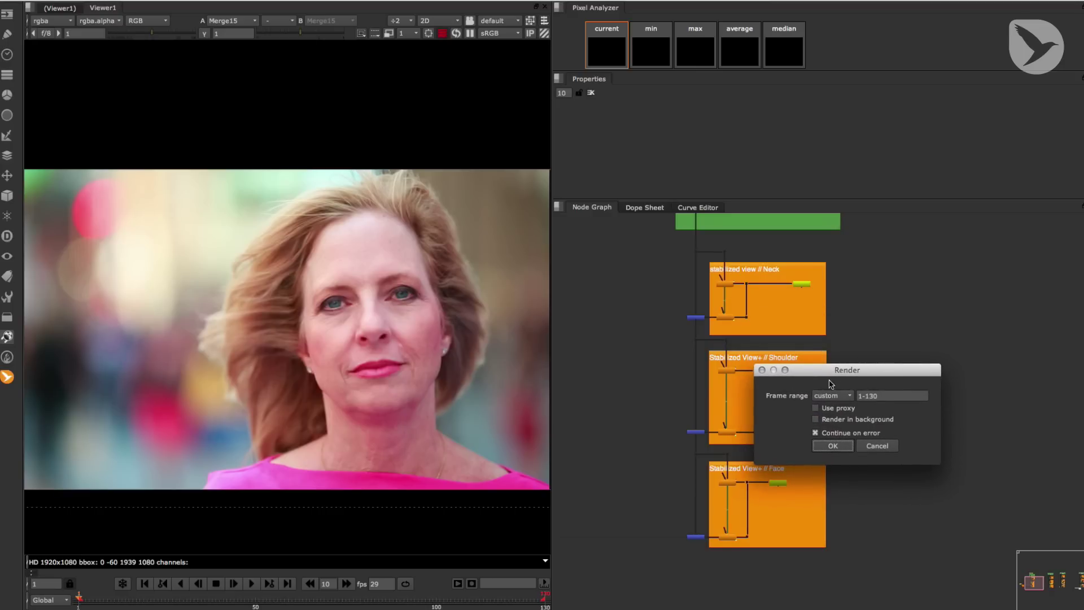
triple_click(889, 395)
text(1)
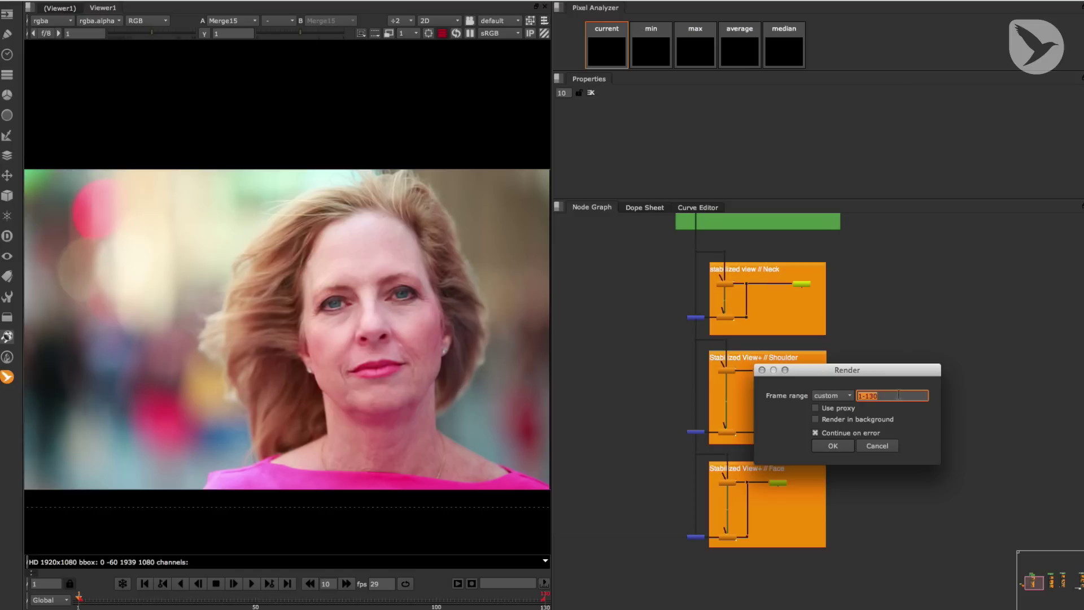
drag(864, 373, 879, 364)
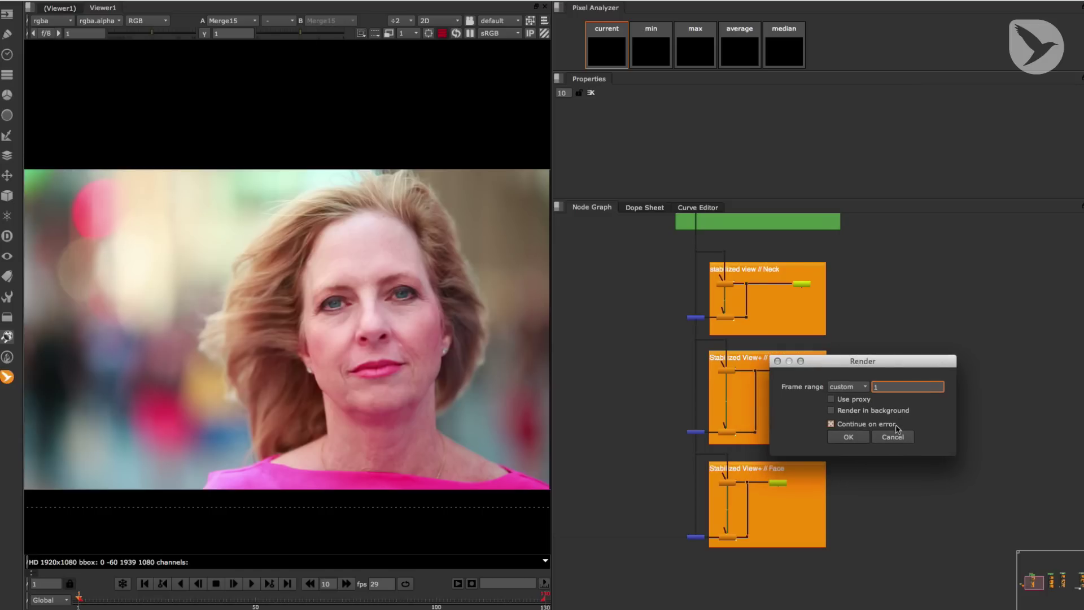
click(851, 436)
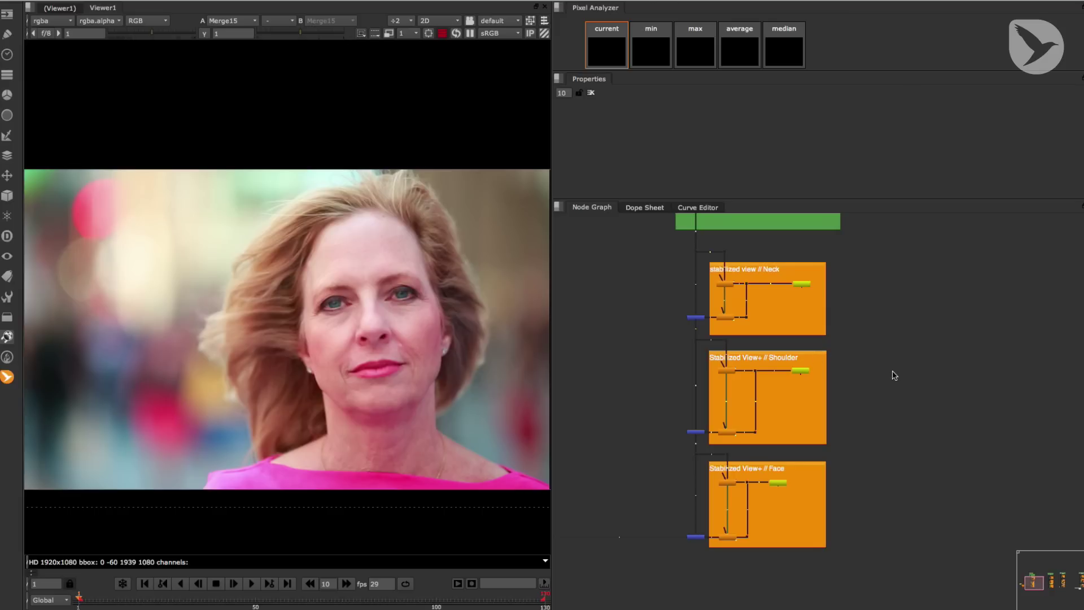
Bring up face.tif in Photoshop and pick the Healing Brush
key(super+Tab)
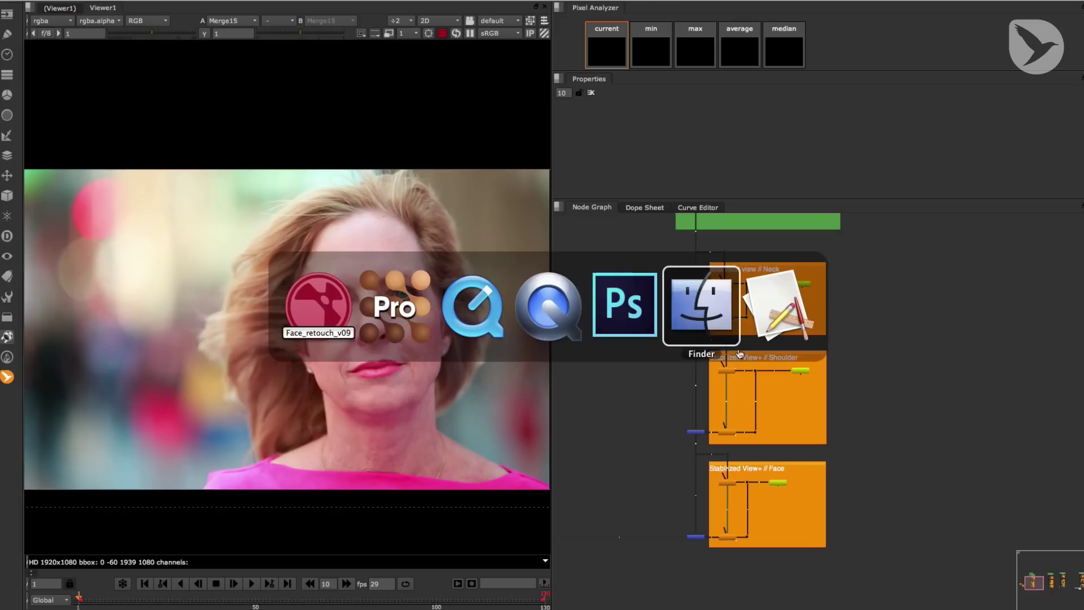
click(627, 321)
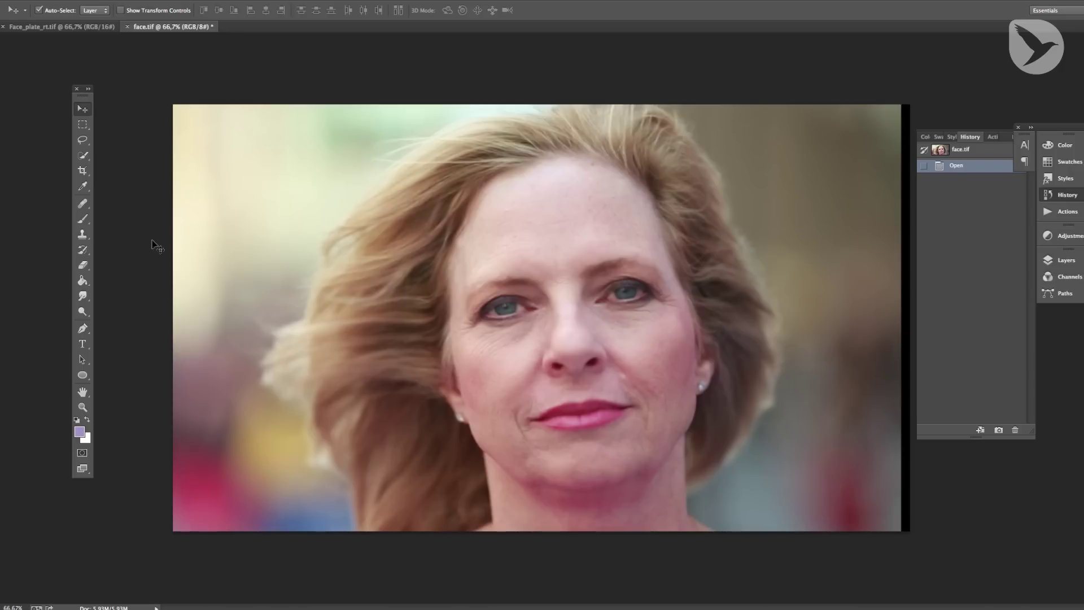
click(81, 206)
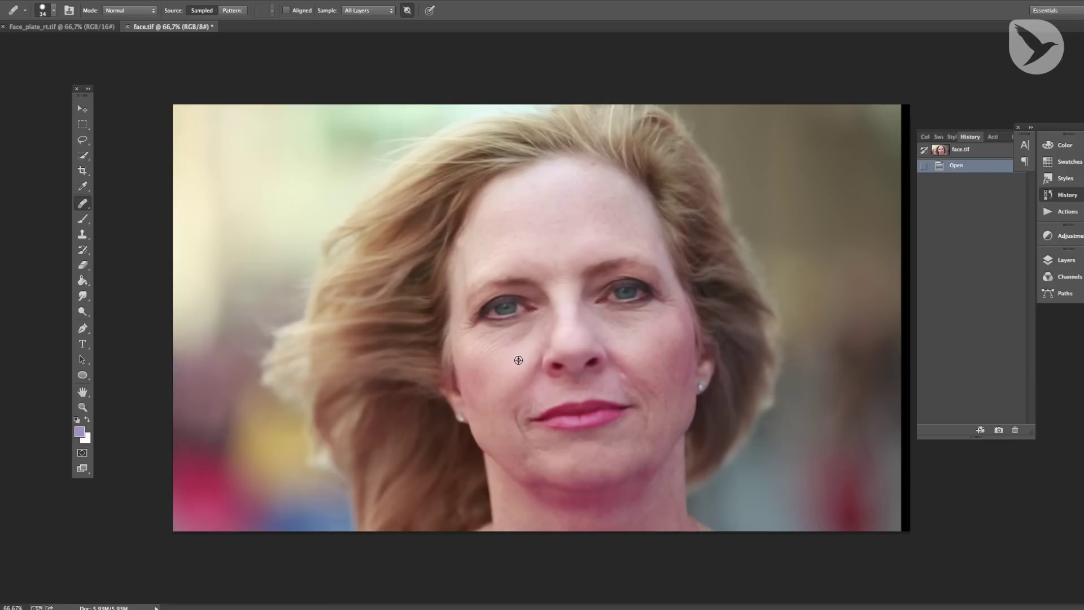
Heal the wrinkles and lines on the cheek under the left-hand eye
click(529, 329)
click(508, 342)
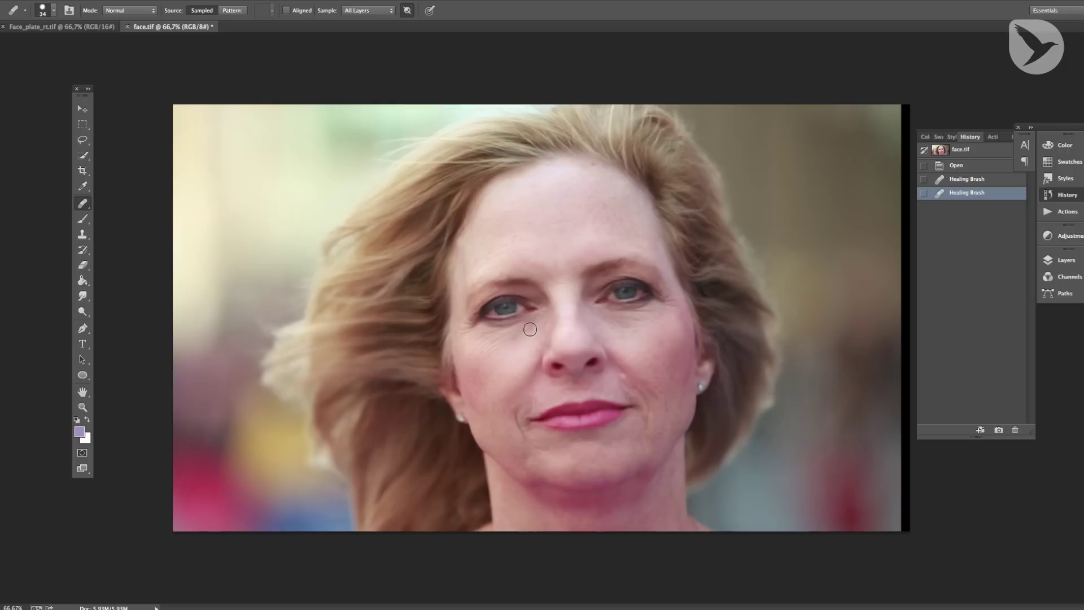
click(526, 336)
click(510, 343)
click(525, 339)
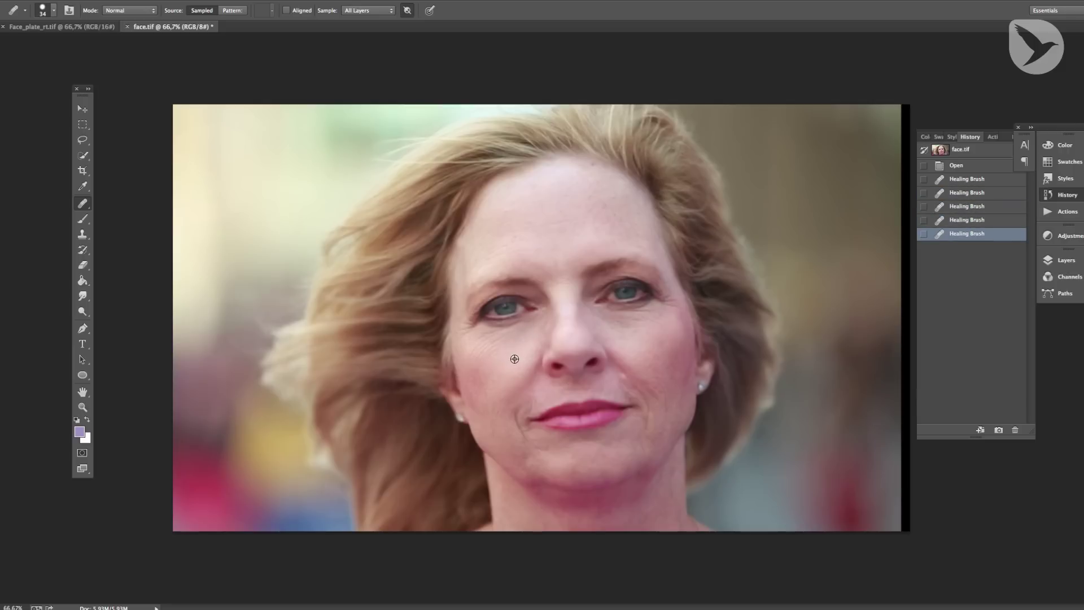
click(494, 350)
click(488, 351)
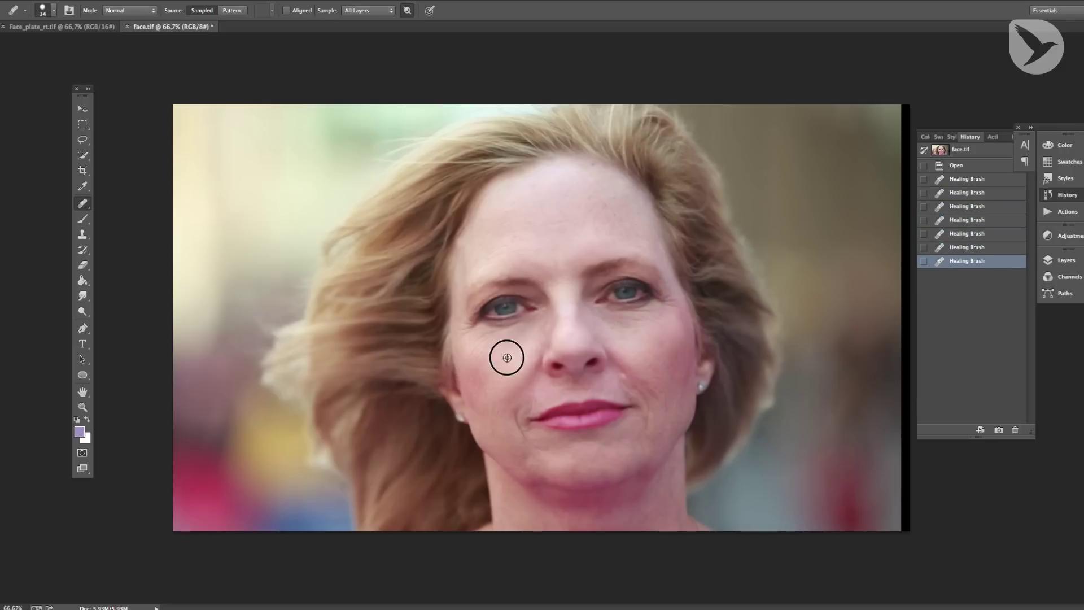
click(488, 344)
click(500, 354)
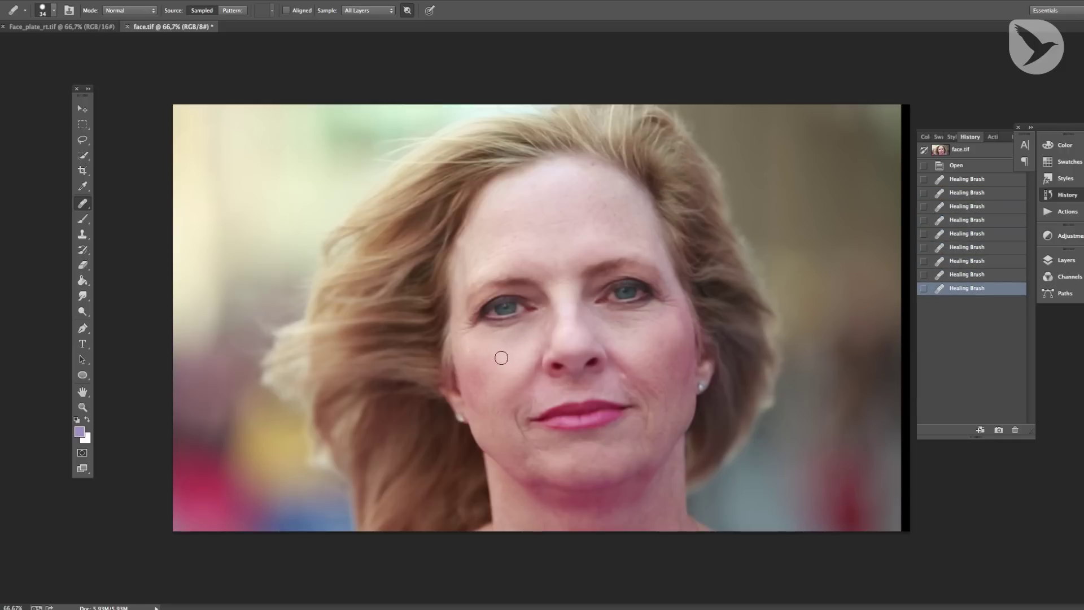
click(472, 368)
click(500, 343)
click(480, 357)
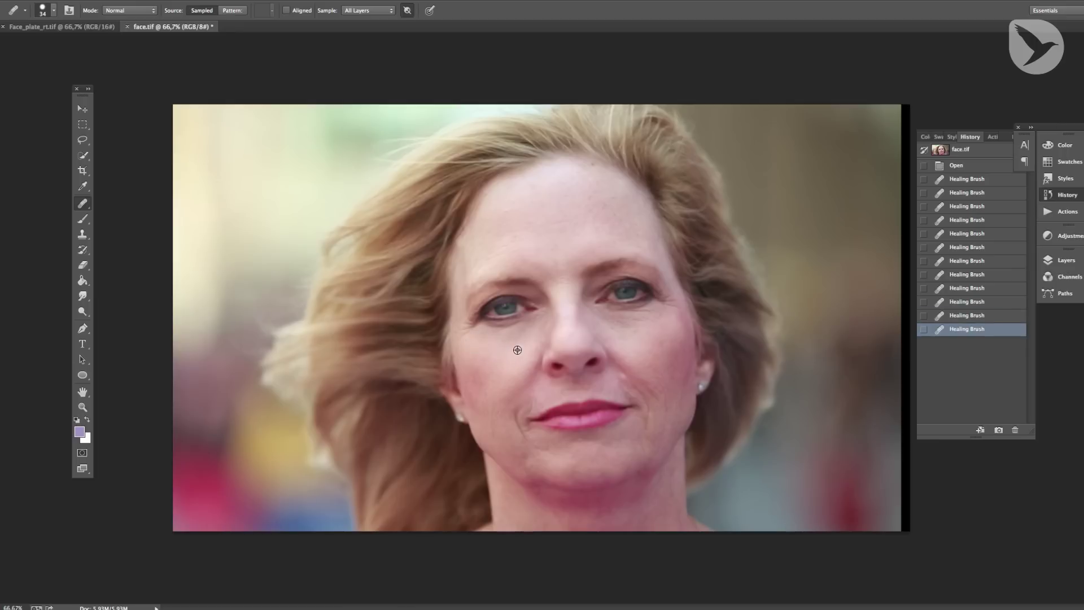
click(512, 341)
Heal the cheek beside the nose, undo the lip-crease stroke, and return to the Move tool
click(534, 342)
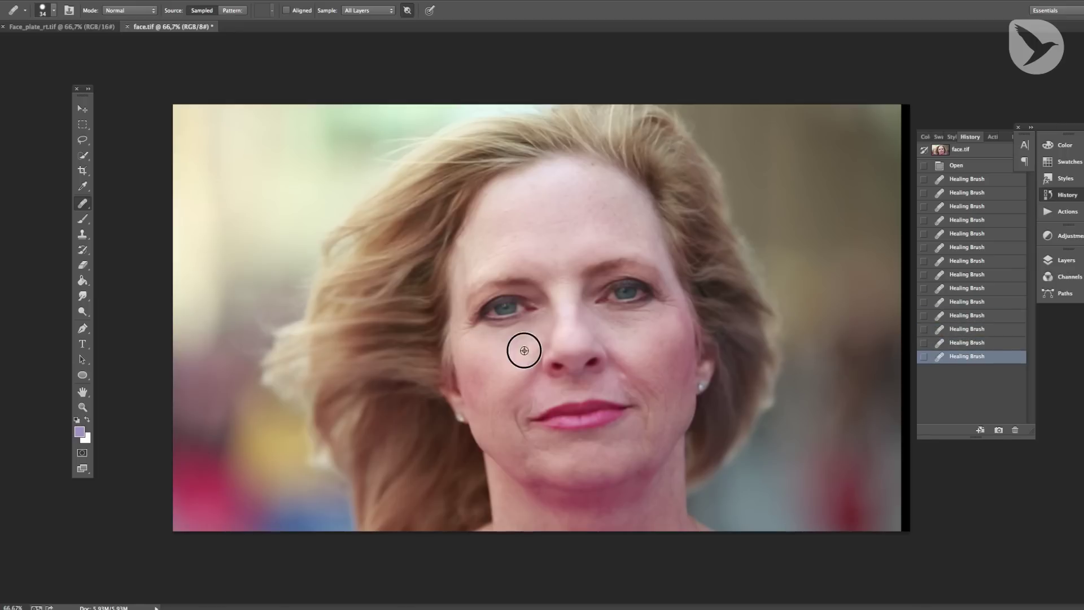
click(538, 323)
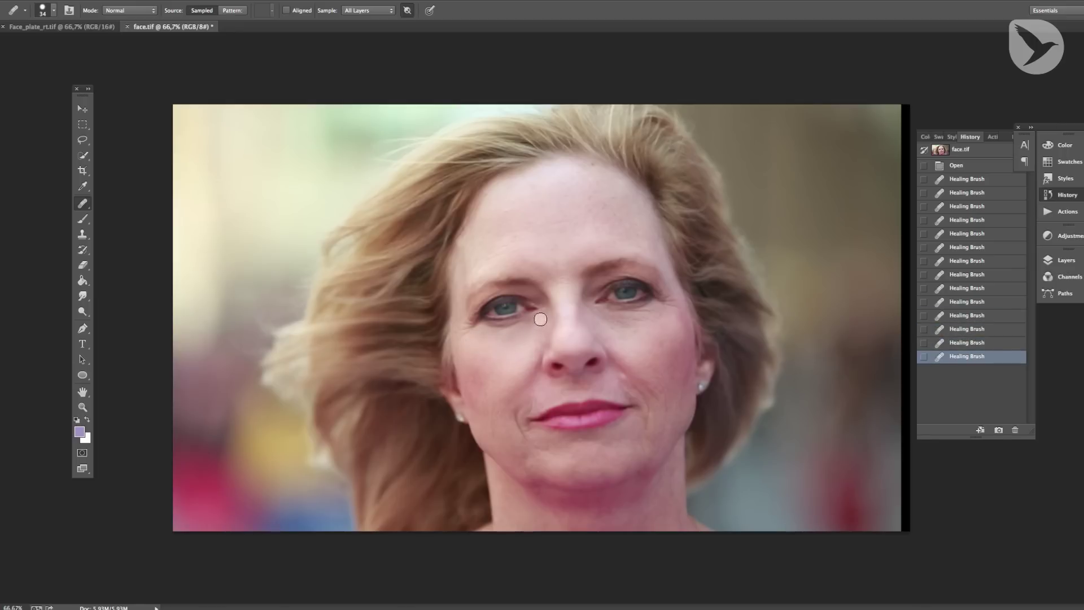
click(504, 366)
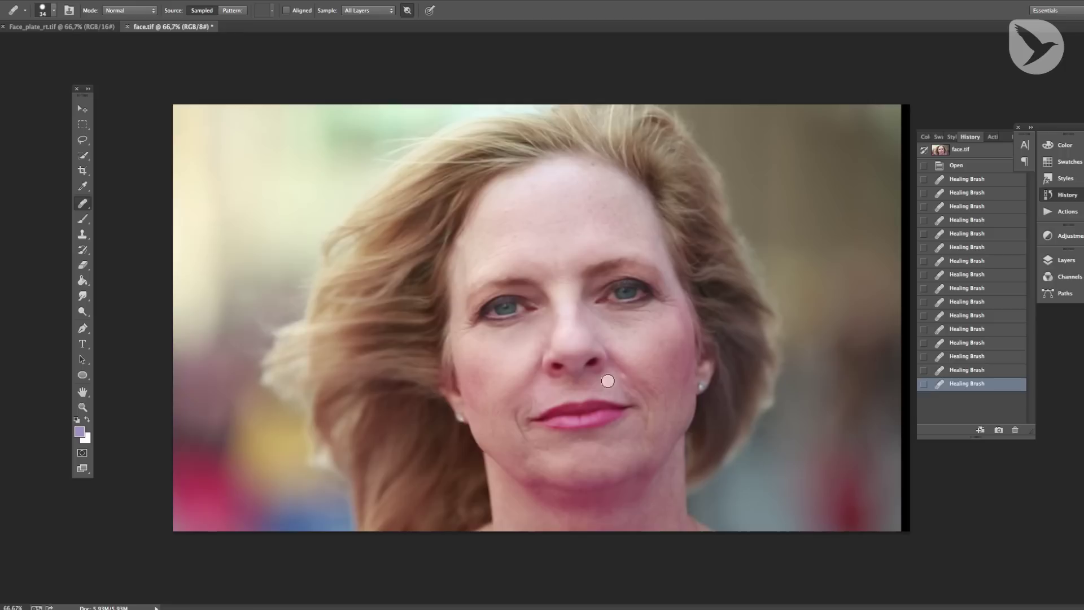
click(613, 395)
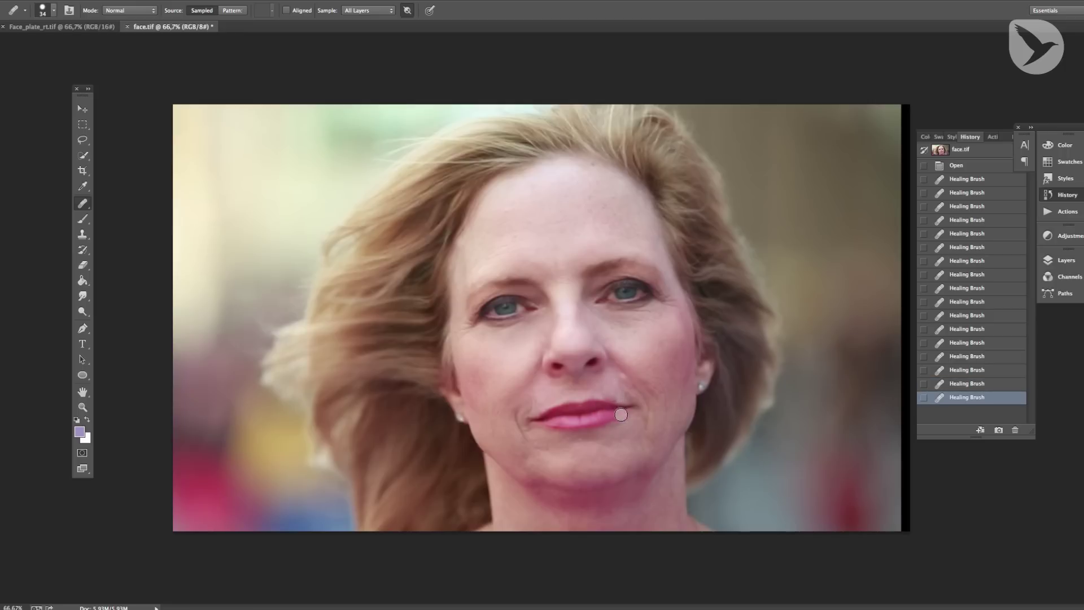
key(ctrl+z)
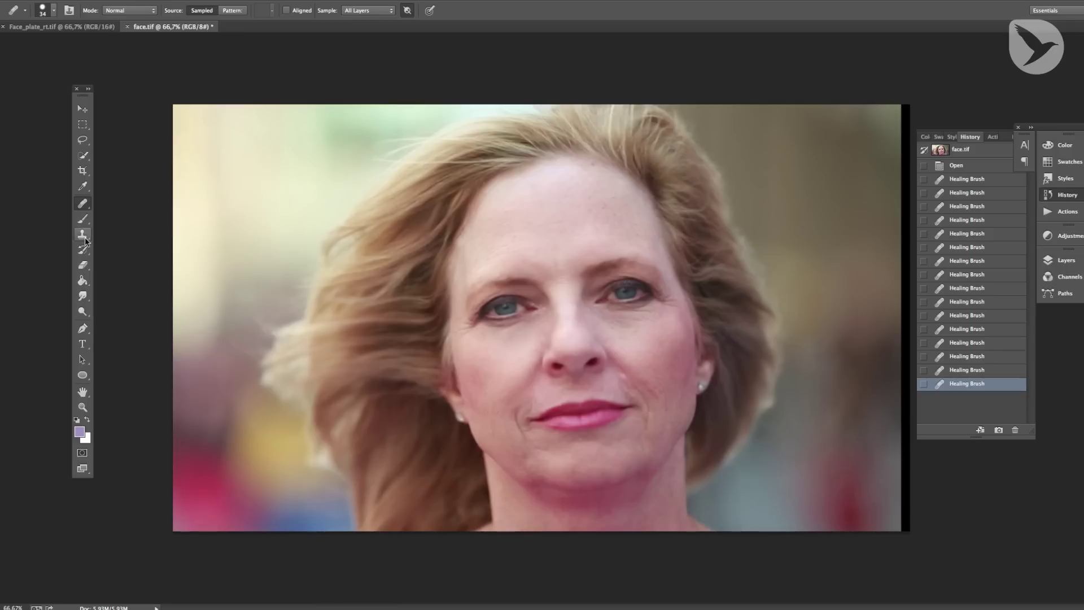
click(85, 111)
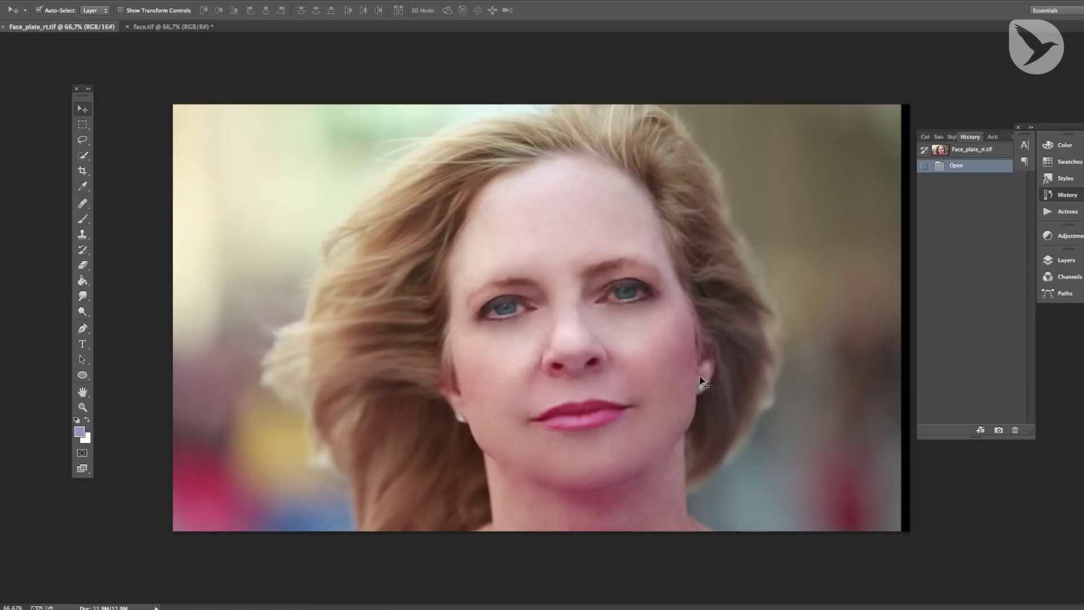
Flip between Face_plate_rt.tif and the healed face.tif to compare them, then return to Nuke
key(ctrl+Tab)
key(ctrl+Tab)
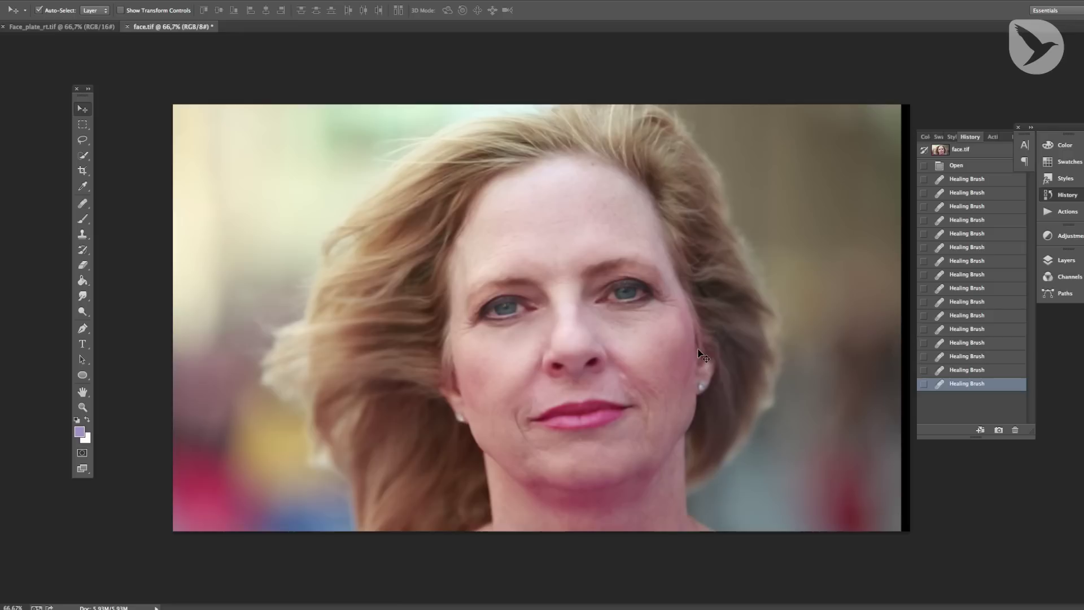
key(ctrl+Tab)
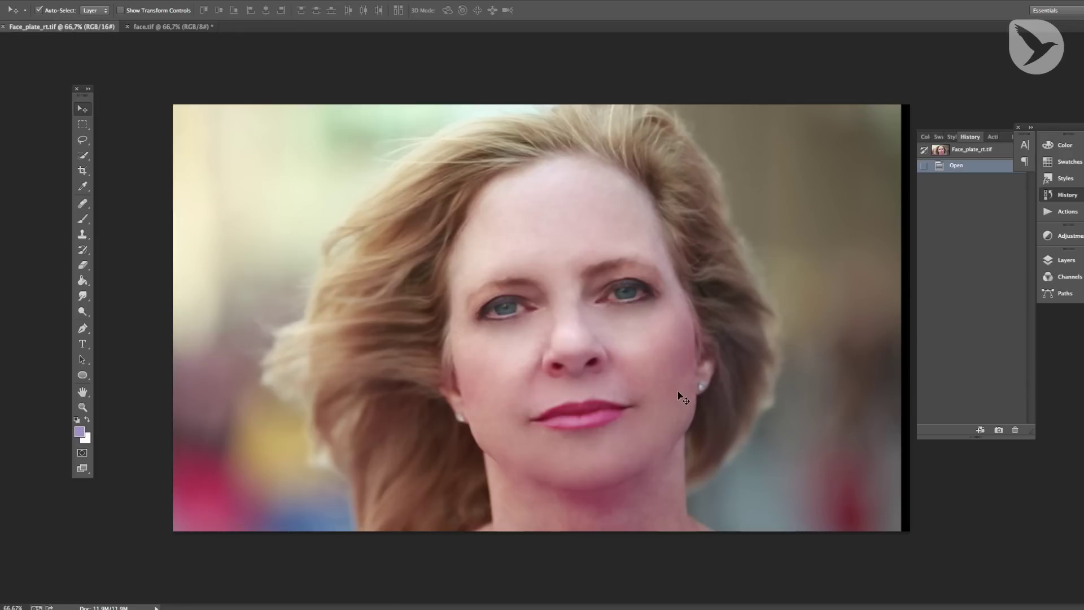
key(ctrl+Tab)
key(ctrl+Tab)
key(super+Tab)
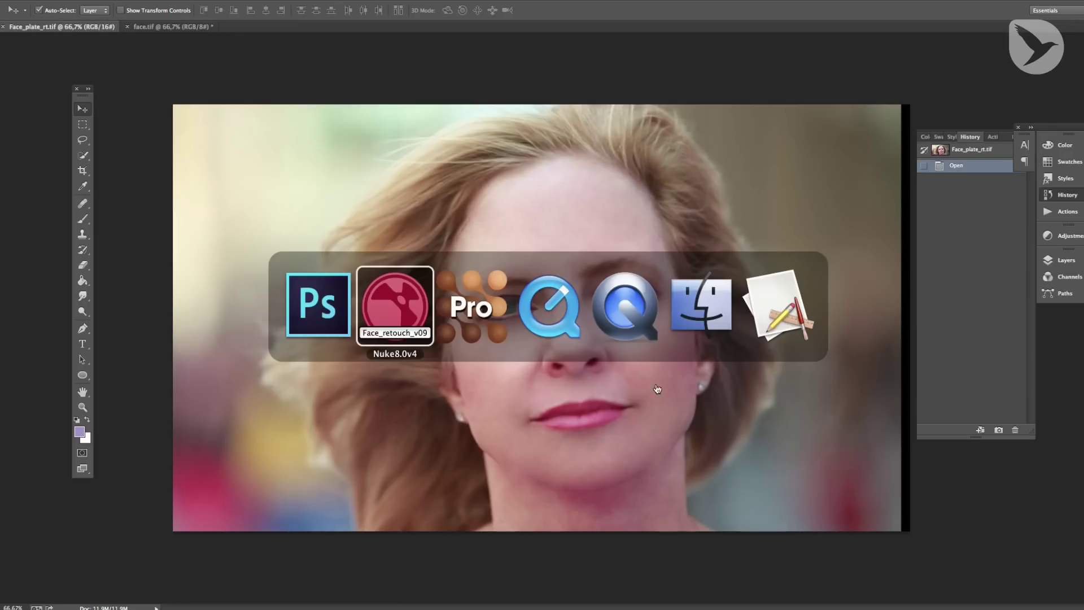
View Dot44 from the Stabilized View+ // Face backdrop, framing the backdrop in the Node Graph
click(394, 315)
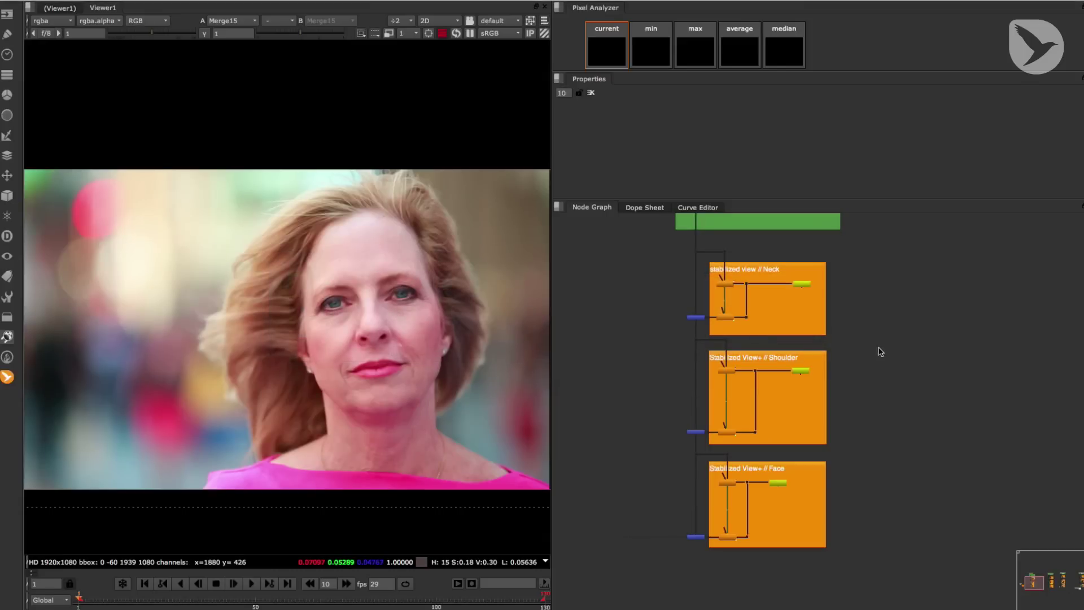
scroll(931, 377, down, 3)
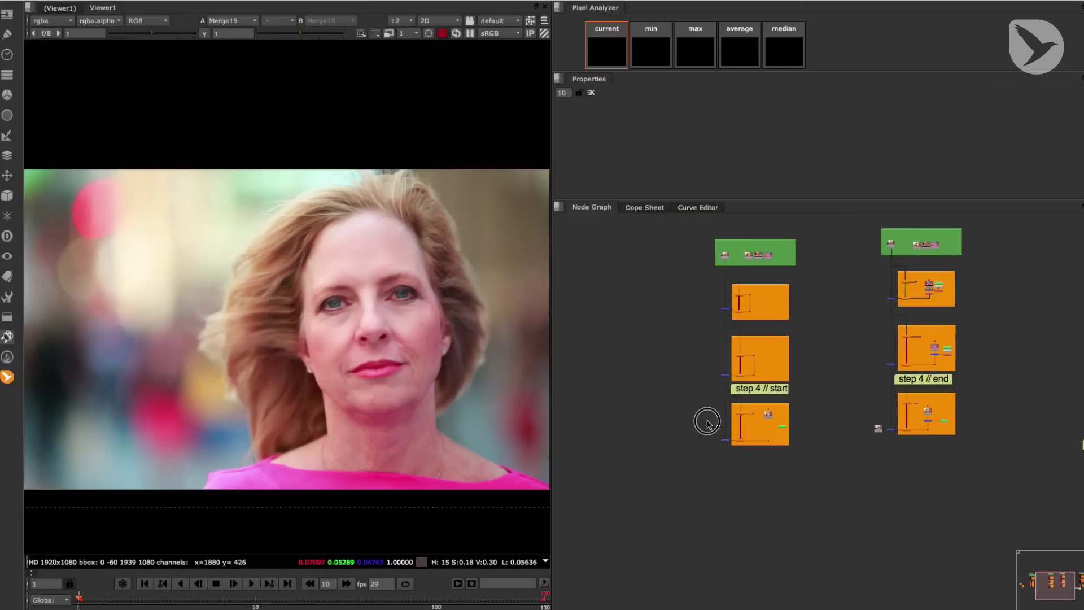
scroll(765, 405, up, 3)
scroll(765, 404, right, 2)
scroll(801, 402, up, 2)
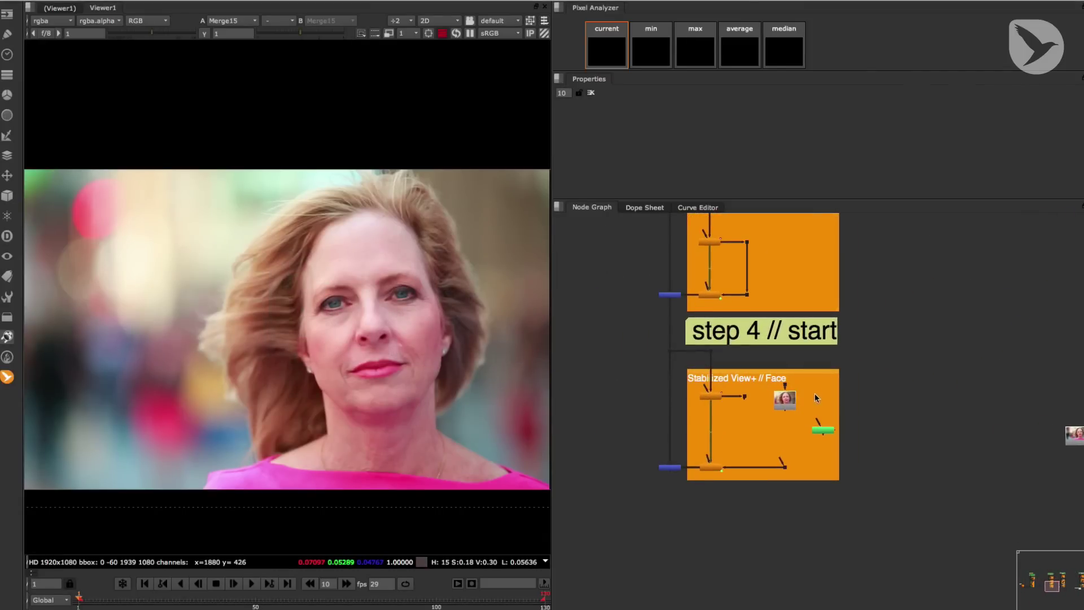
click(738, 408)
key(1)
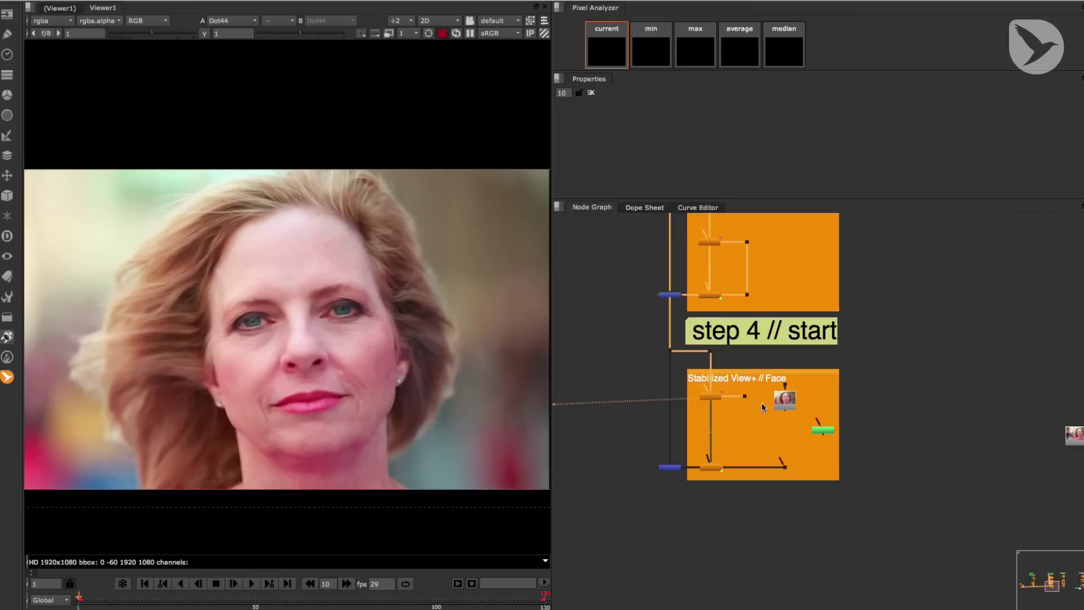
scroll(780, 419, left, 2)
scroll(804, 406, up, 1)
scroll(785, 392, down, 2)
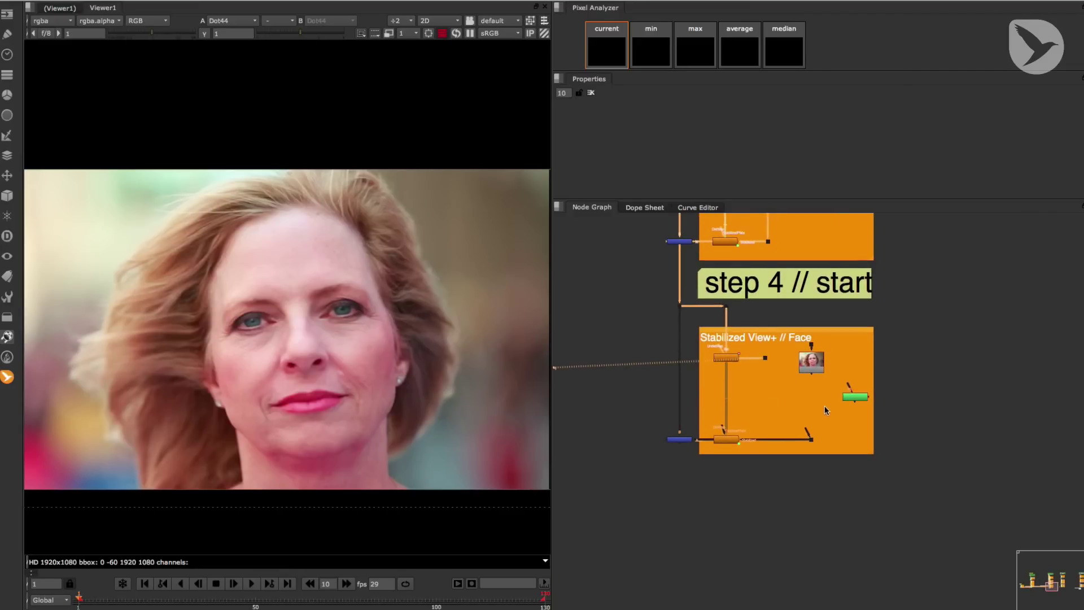
scroll(828, 402, left, 1)
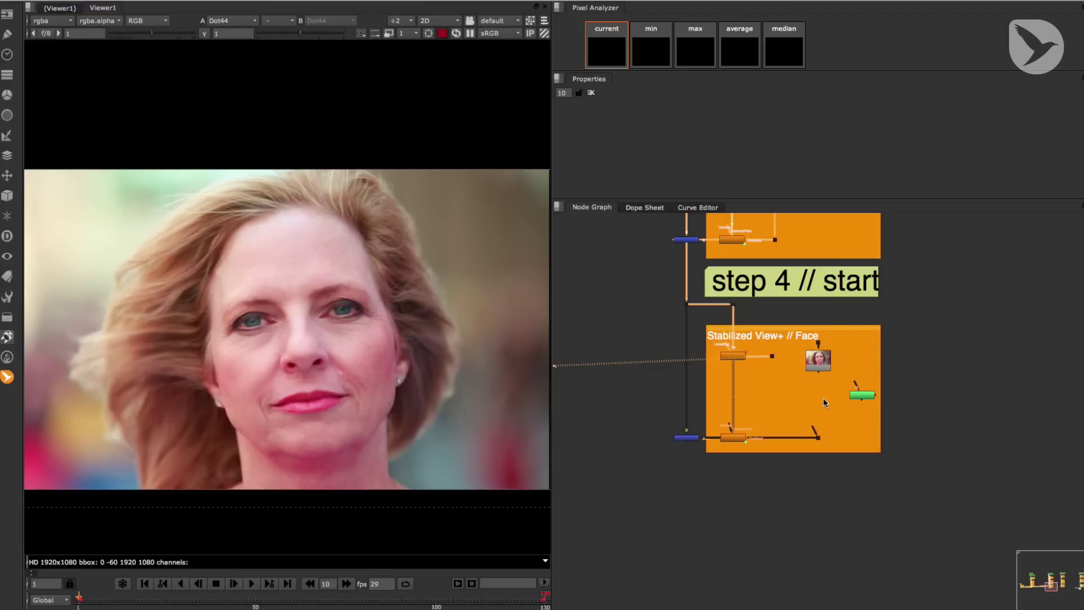
Add a Merge node to the Face setup, placed level with the green node
double_click(861, 394)
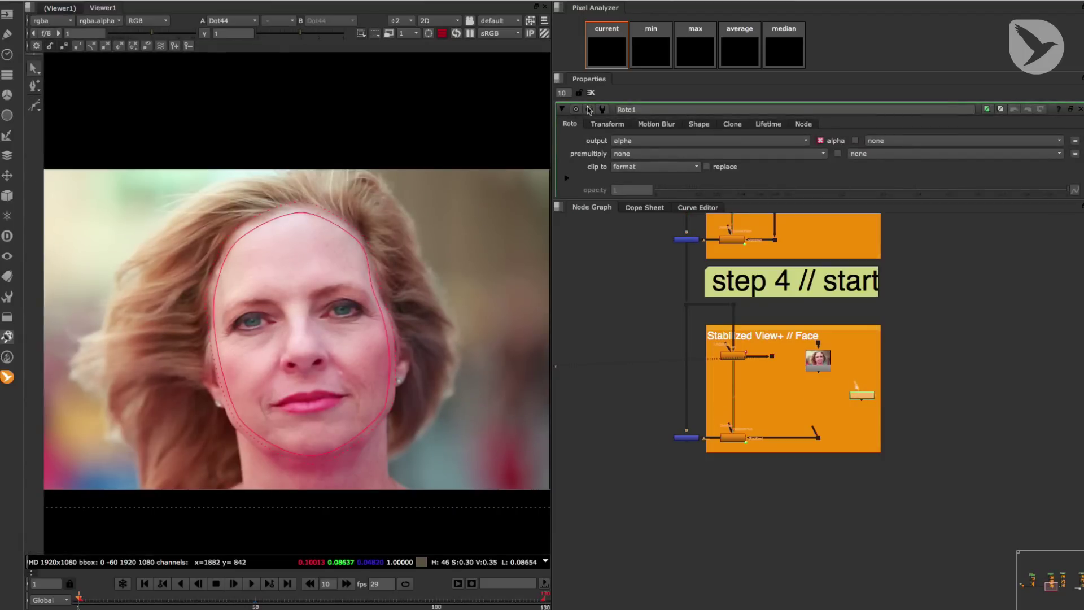
click(591, 94)
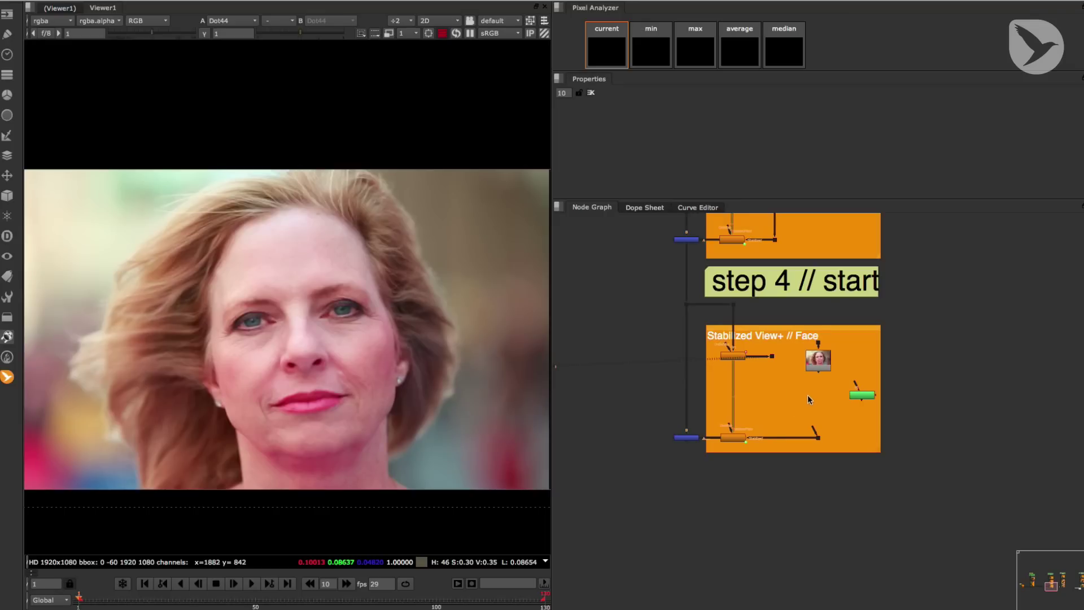
key(m)
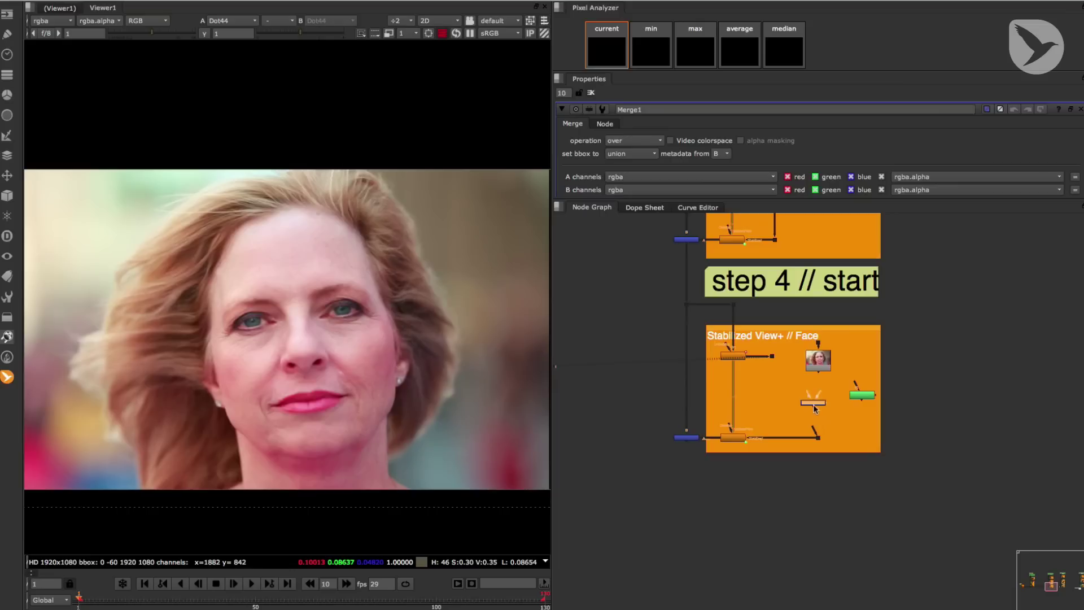
drag(815, 409, 817, 364)
drag(824, 402, 862, 392)
Turn on premult alpha in EndStabilized10, toggling it to compare the result
click(685, 438)
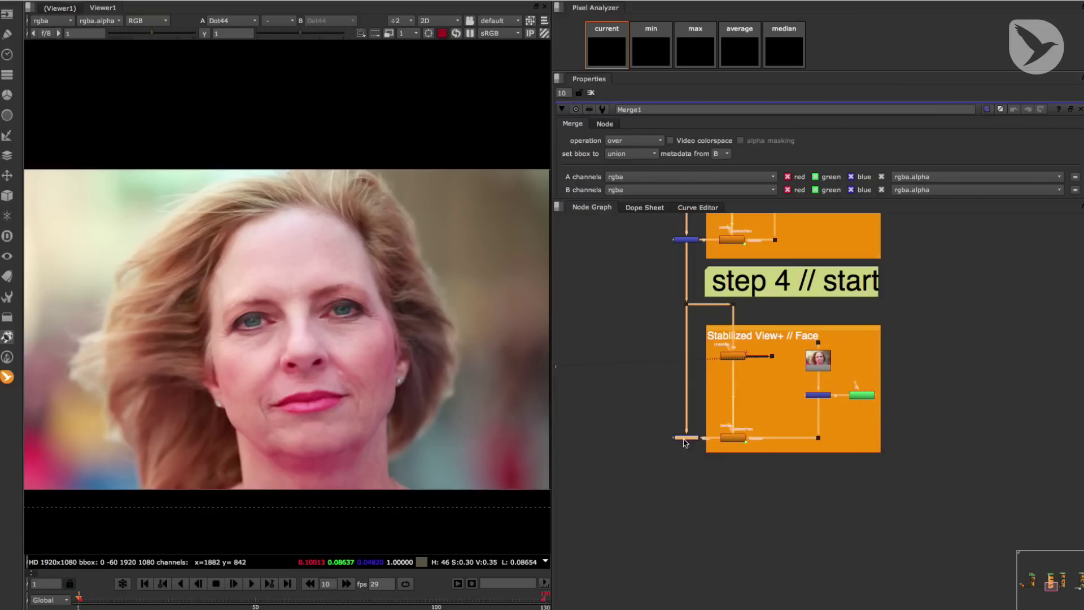
click(733, 439)
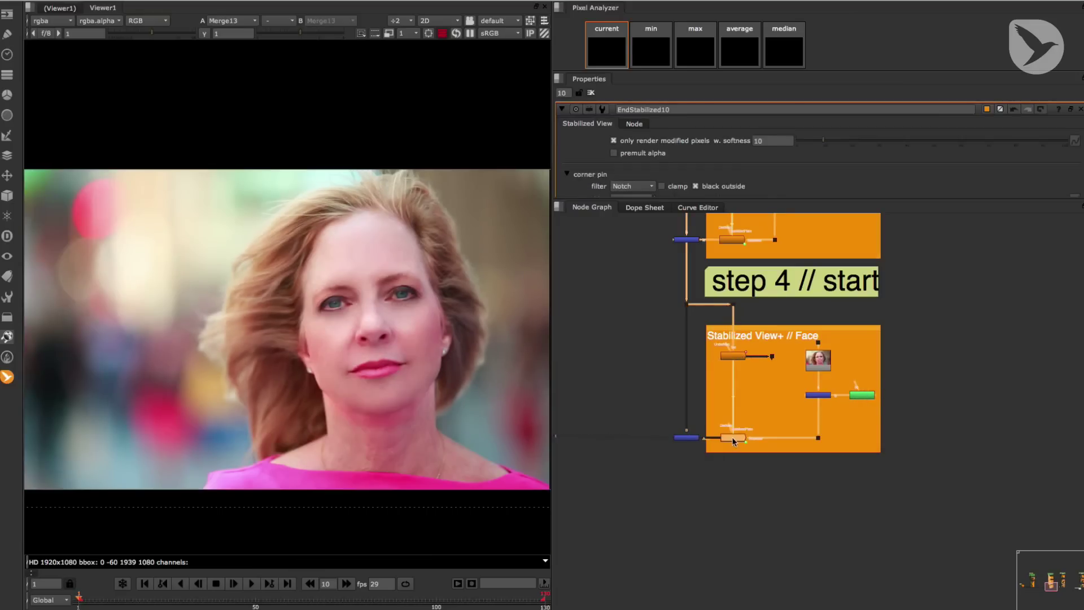
click(614, 153)
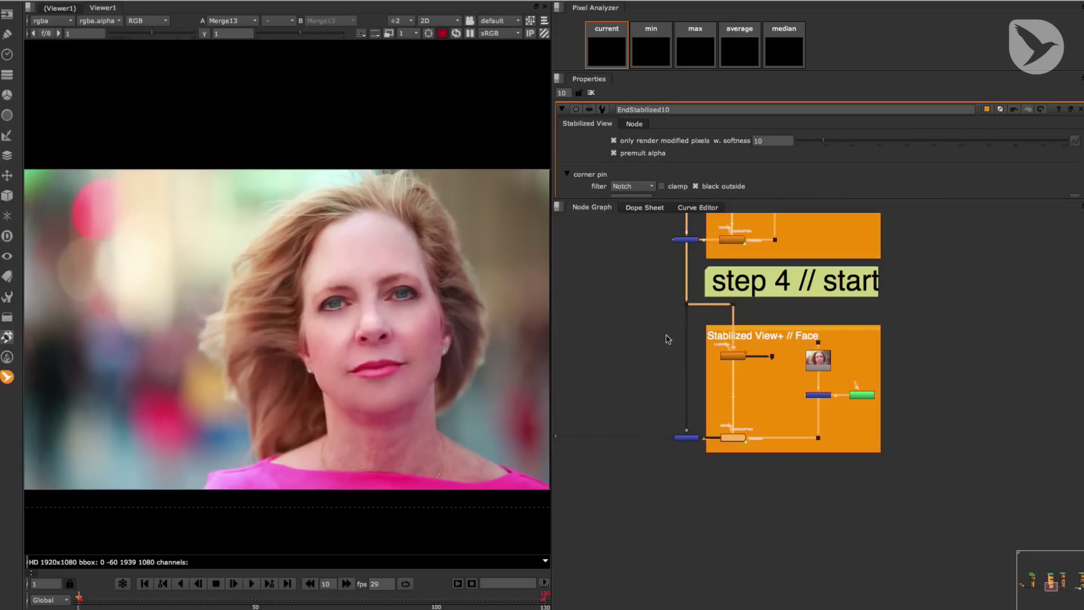
click(615, 153)
click(614, 153)
click(614, 153)
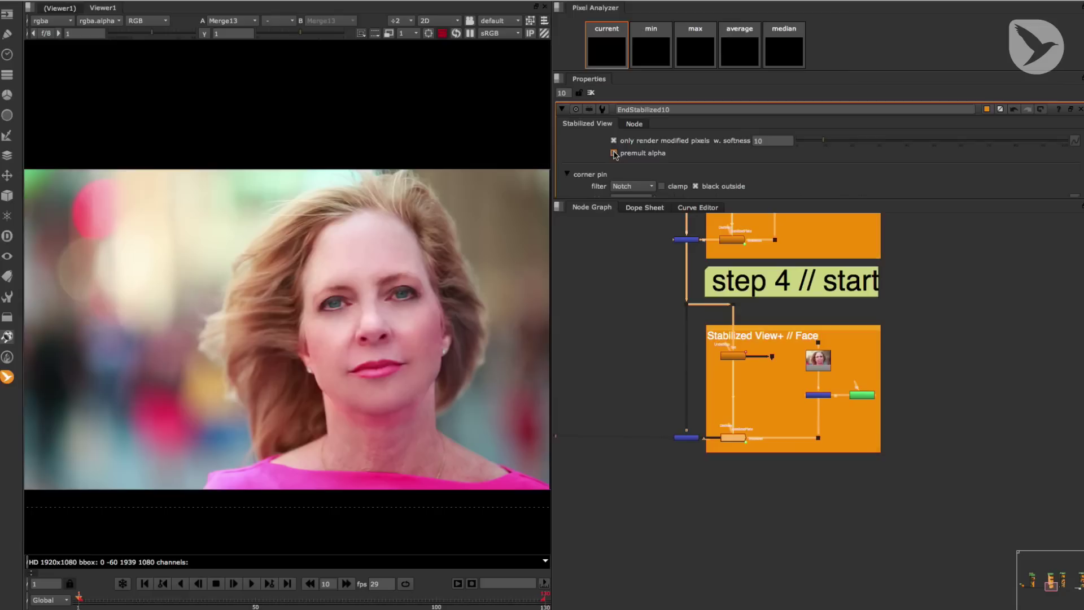
click(615, 153)
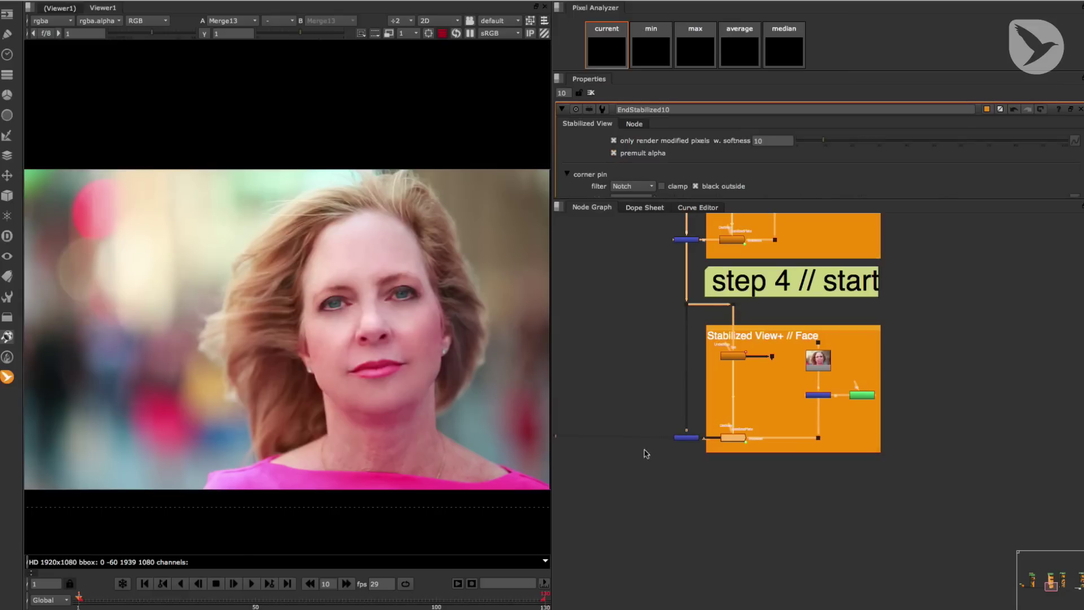
Play the shot, view Merge19 under step 4 // end, and stop back at frame 1
key(l)
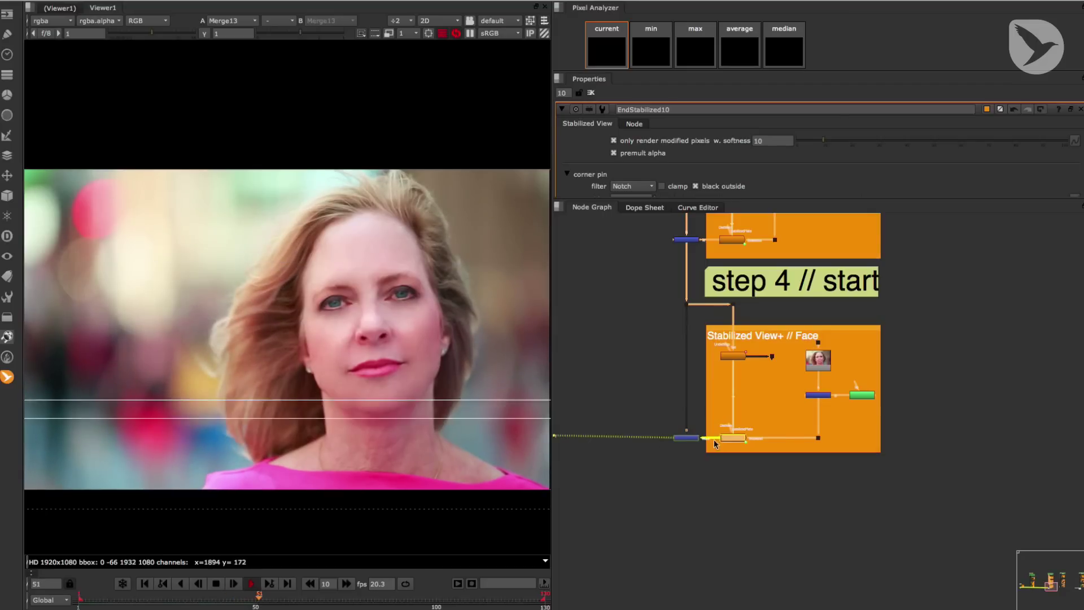
click(926, 407)
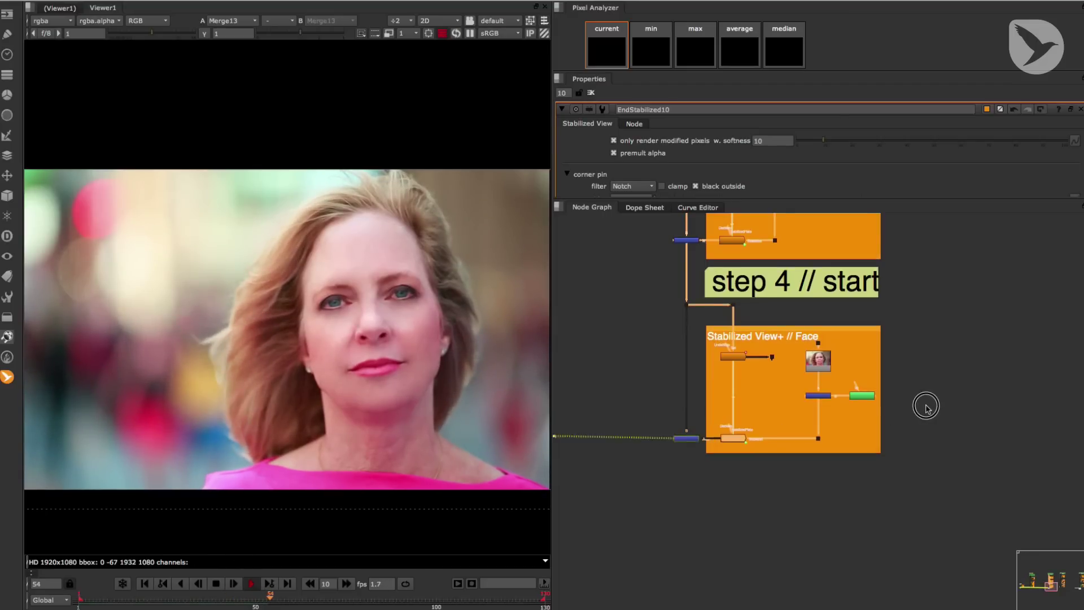
scroll(926, 407, down, 2)
middle_drag(926, 406, 829, 368)
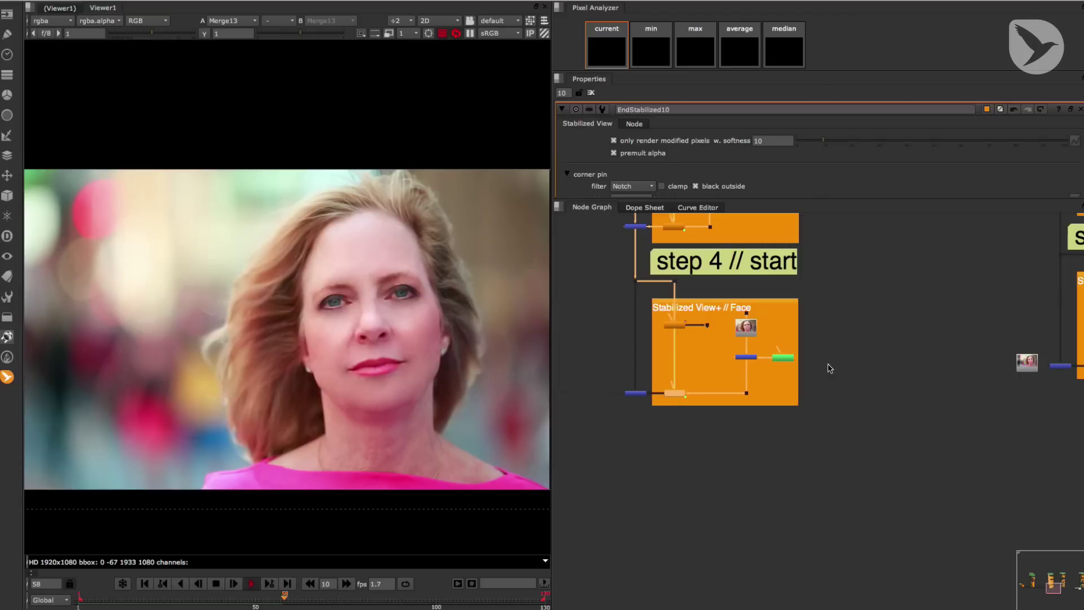
scroll(830, 369, right, 5)
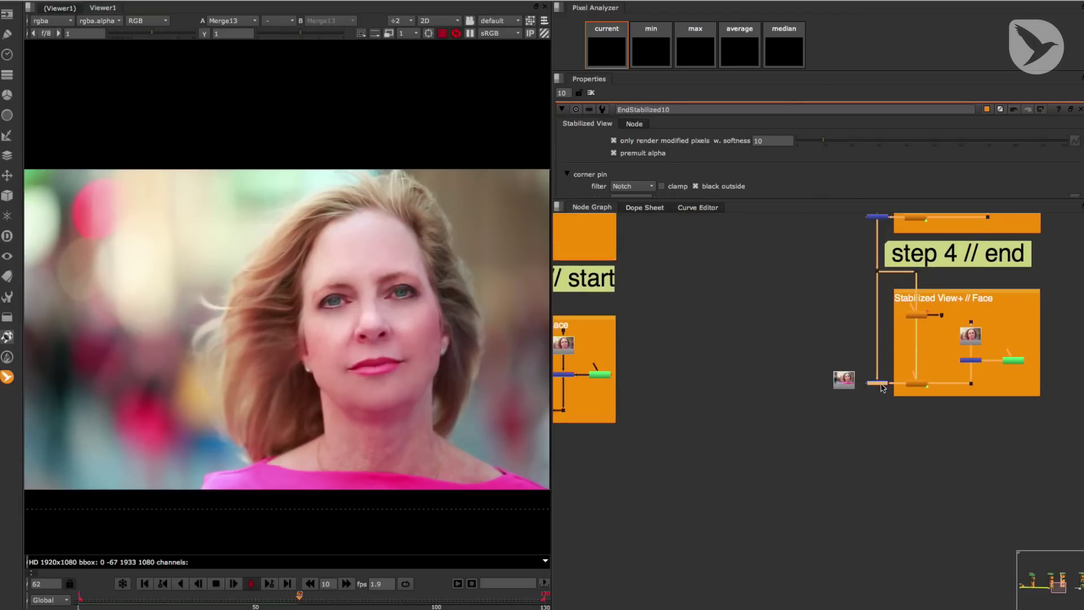
key(1)
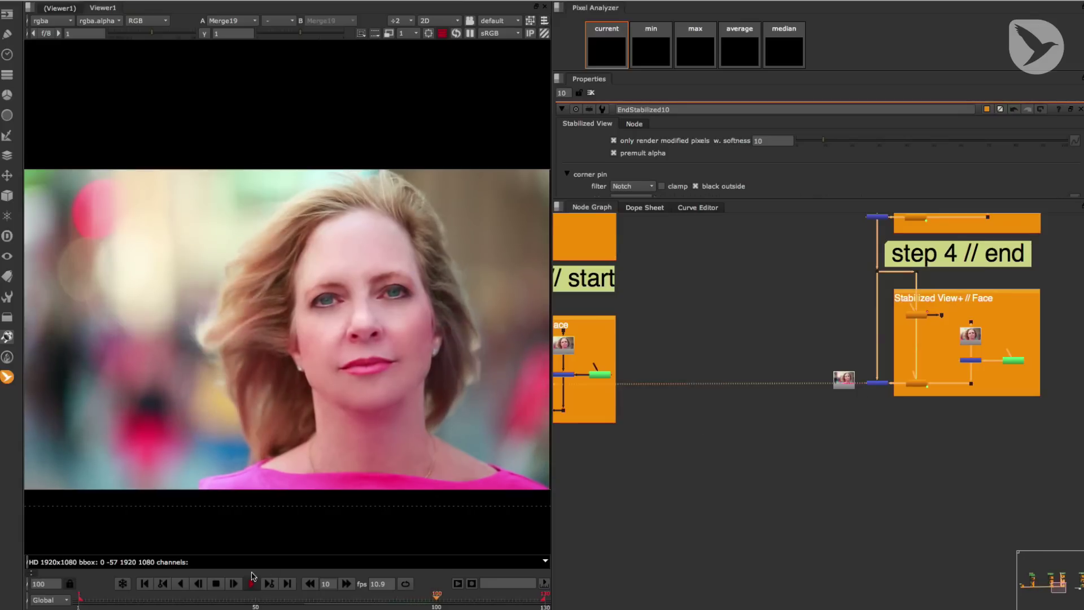
click(216, 583)
click(145, 584)
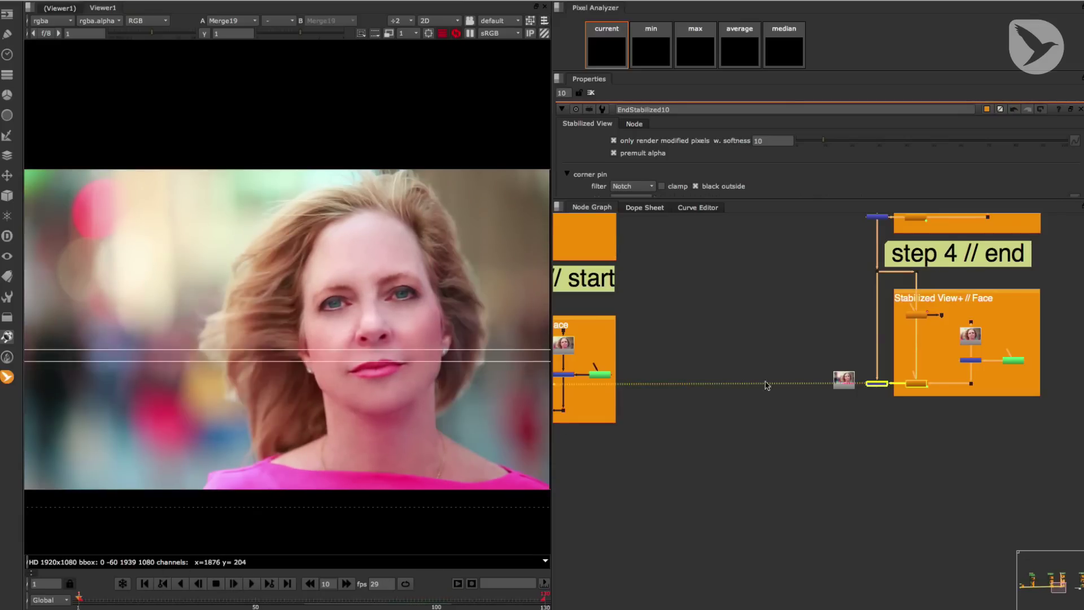
Add a MochaImport+ SplineWarp+ node in the step 5 area
scroll(767, 385, right, 10)
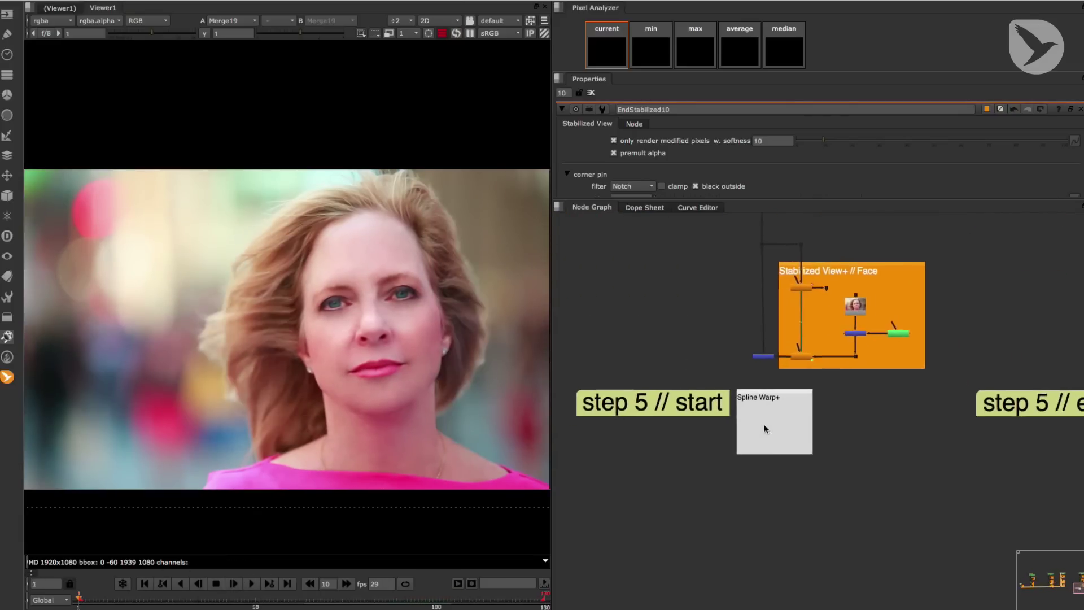
scroll(765, 429, up, 2)
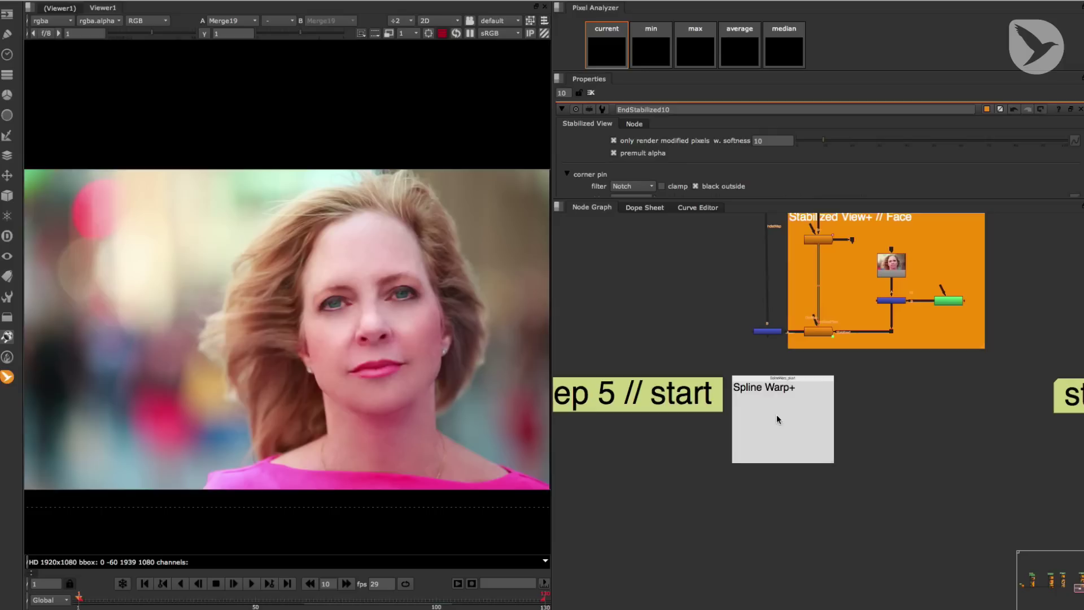
click(769, 332)
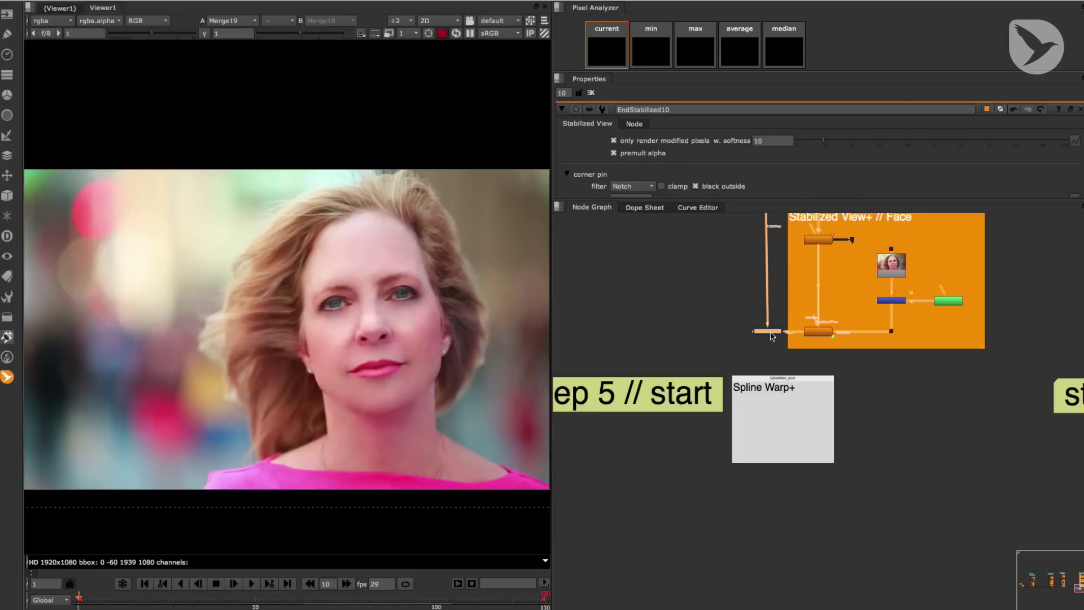
click(867, 399)
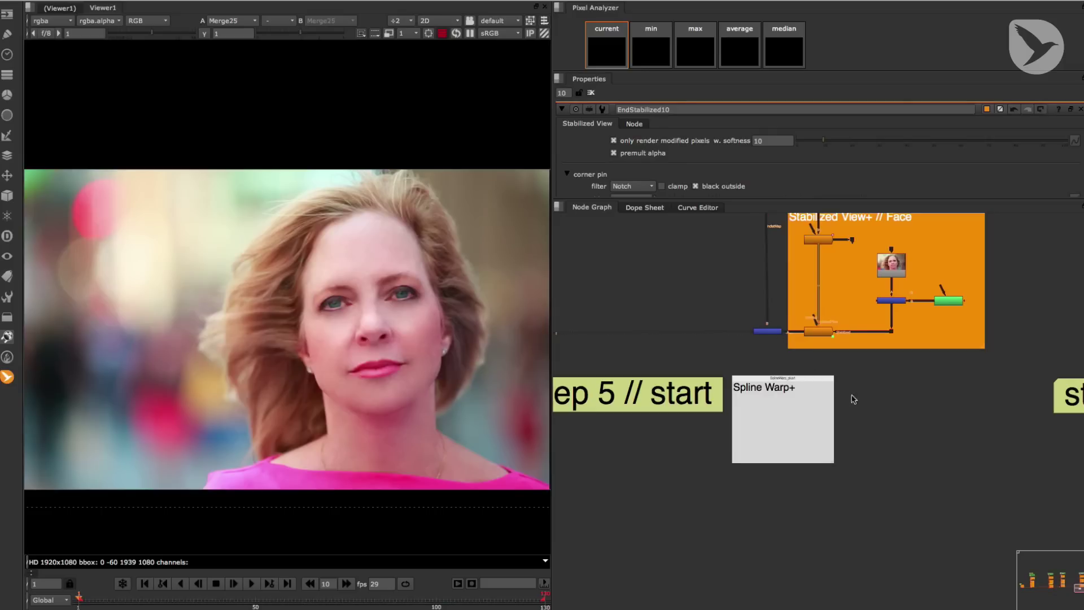
click(6, 376)
mouse_move(54, 372)
click(152, 462)
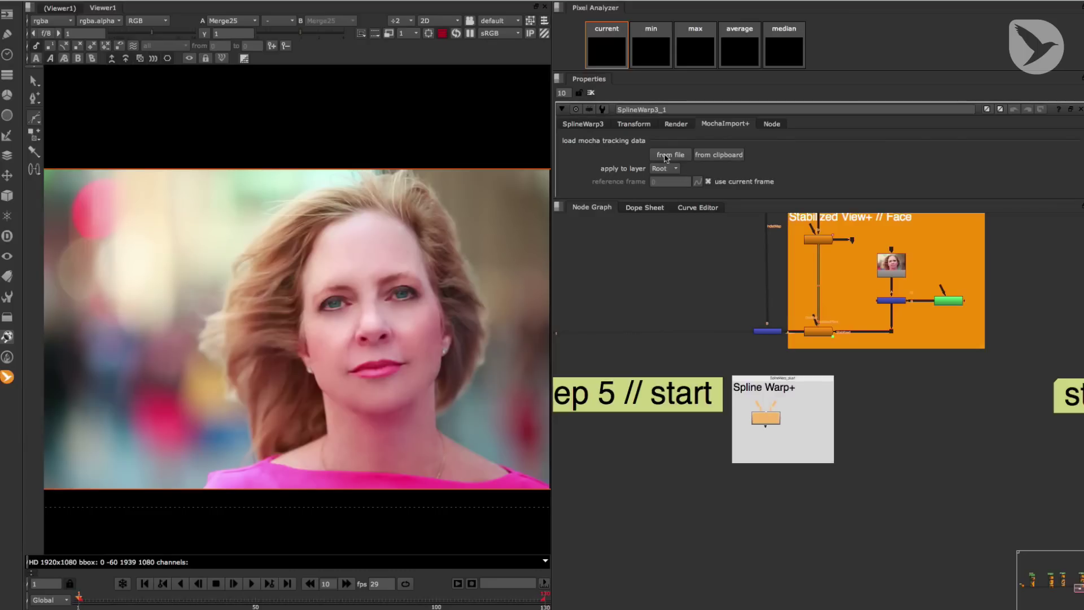
Load the Face.nk mocha track, feed the warp from the blue dot, and view SplineWarp3_1
click(671, 155)
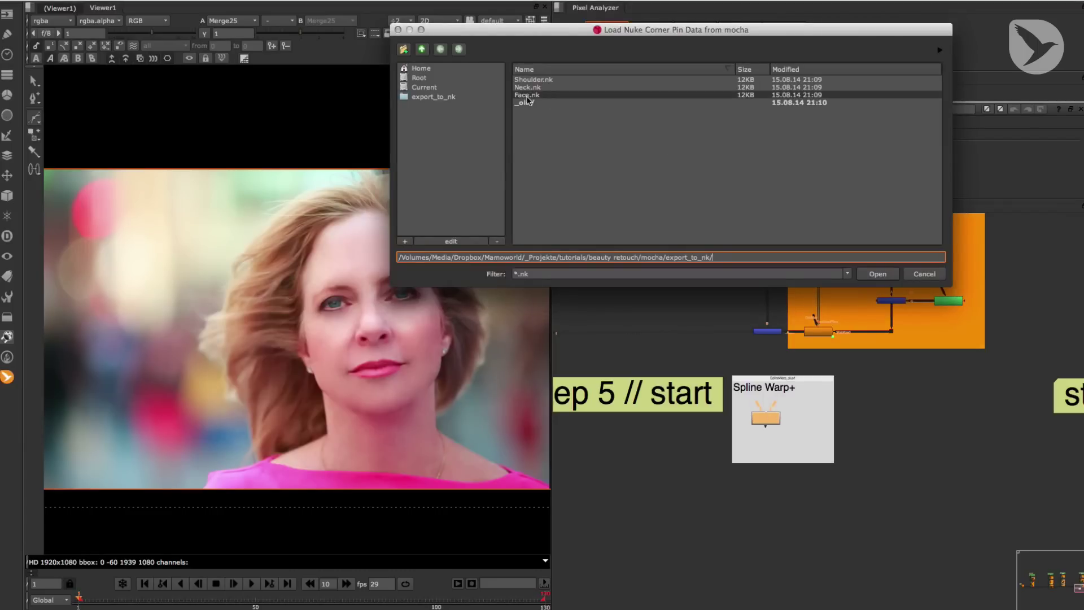
click(530, 95)
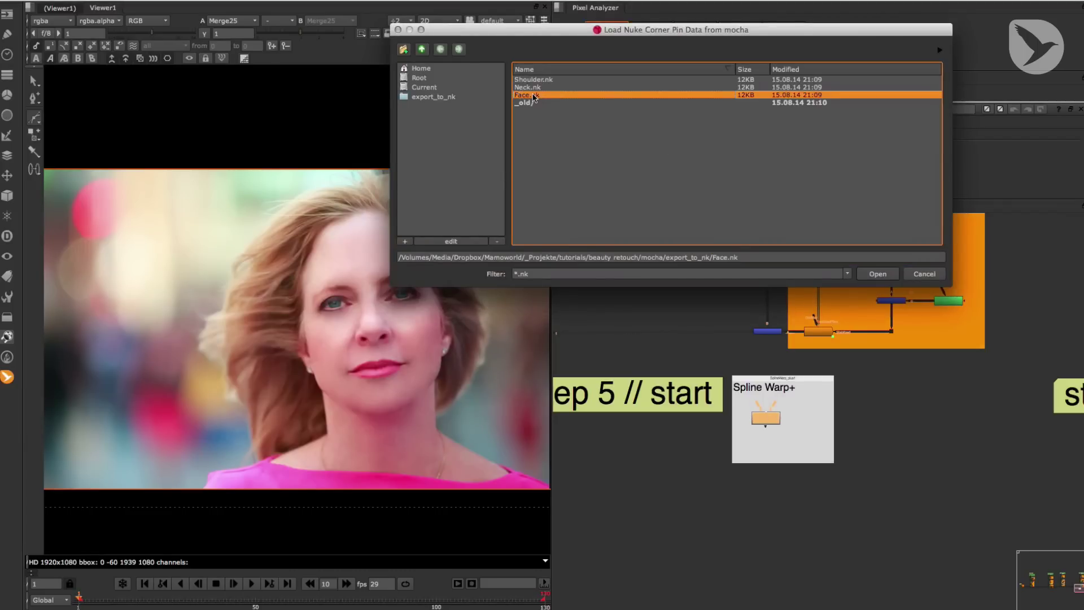
click(878, 274)
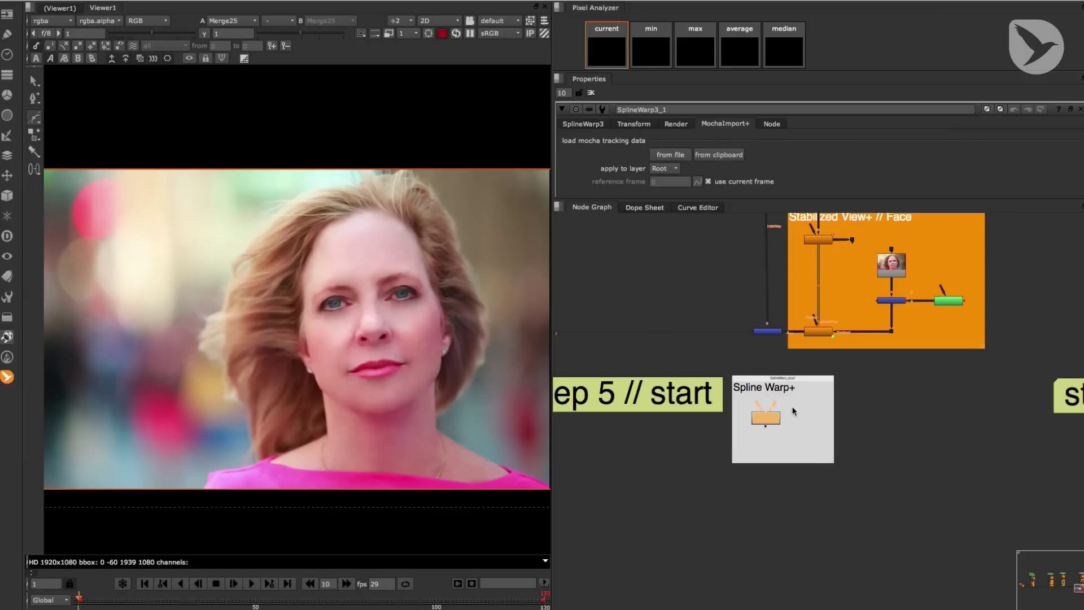
drag(760, 406, 768, 332)
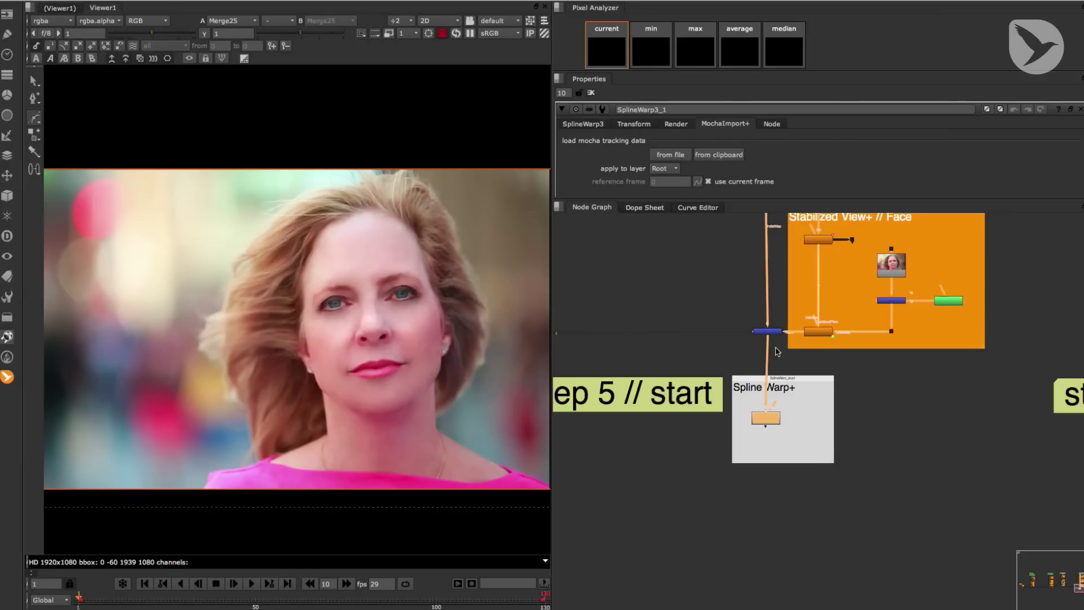
key(1)
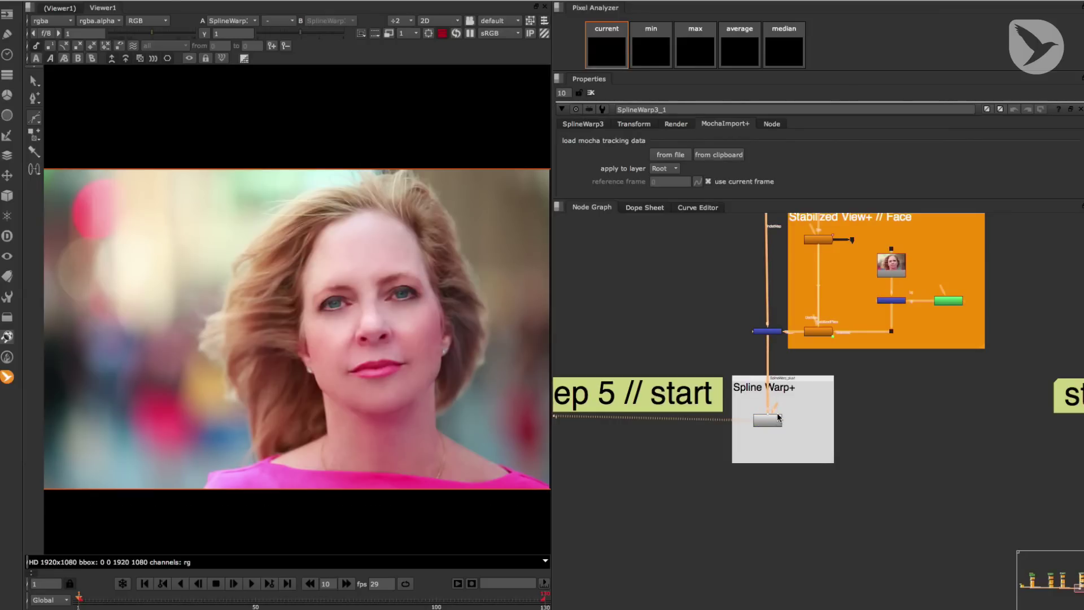
scroll(417, 327, up, 1)
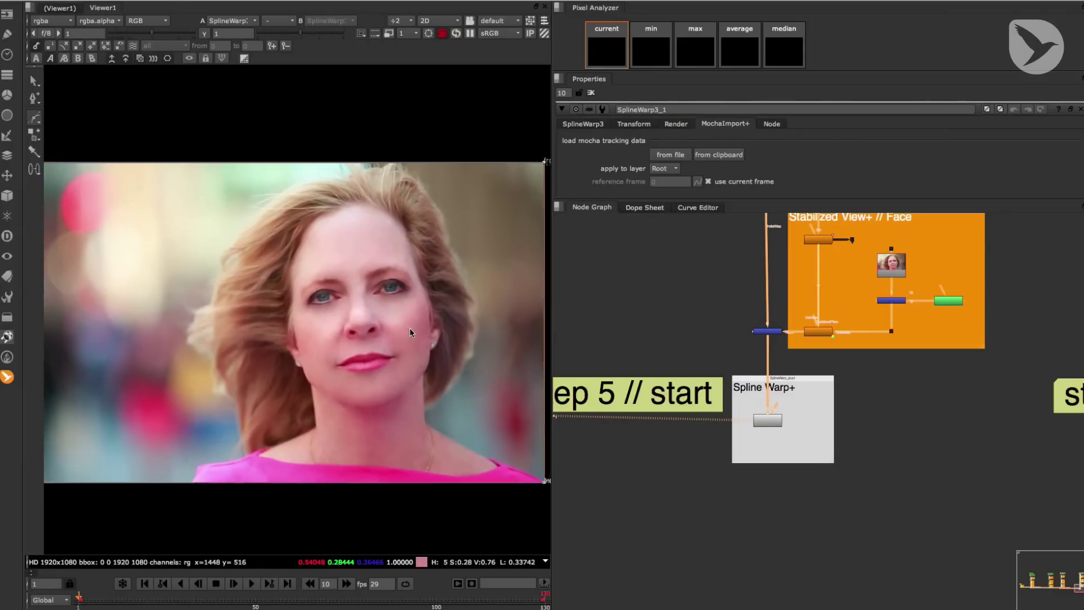
scroll(417, 327, up, 1)
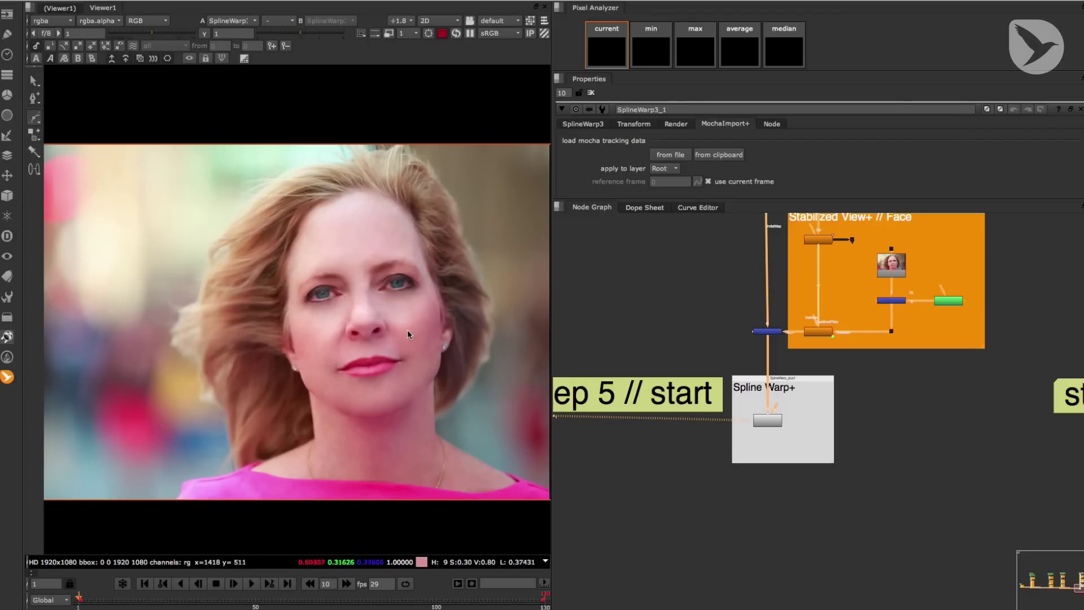
Draw a closed warp shape around the woman's head, cheek and jaw
drag(274, 273, 273, 259)
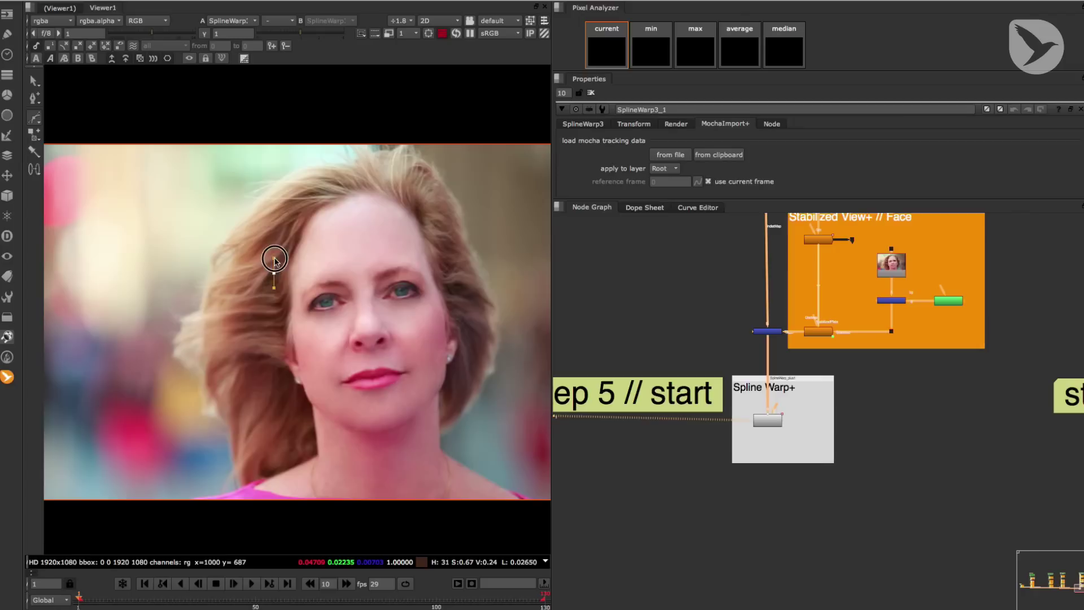
drag(350, 184, 399, 181)
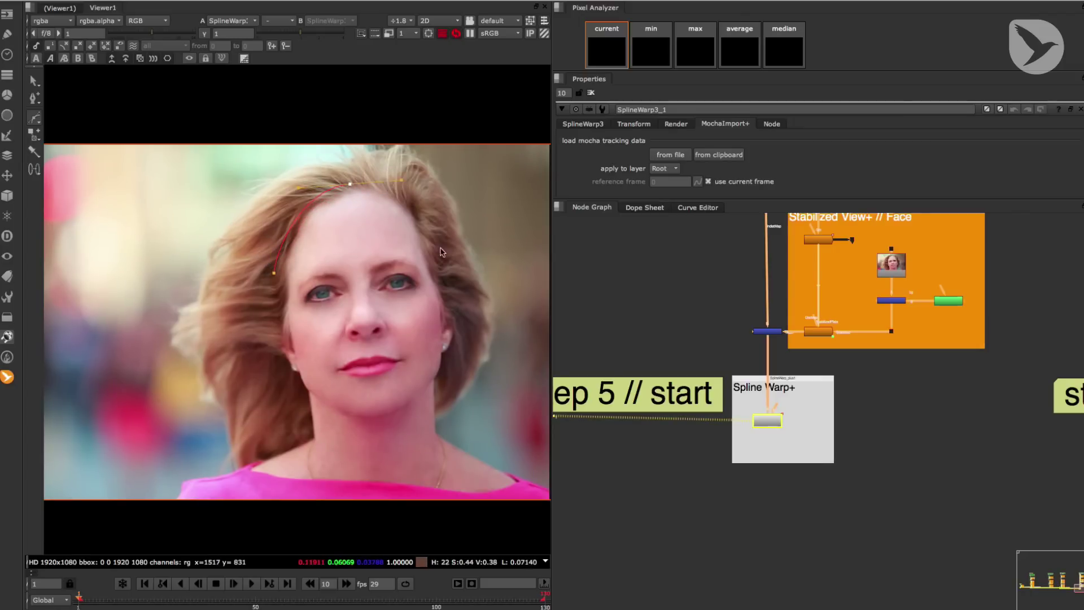
drag(433, 242, 439, 265)
click(449, 368)
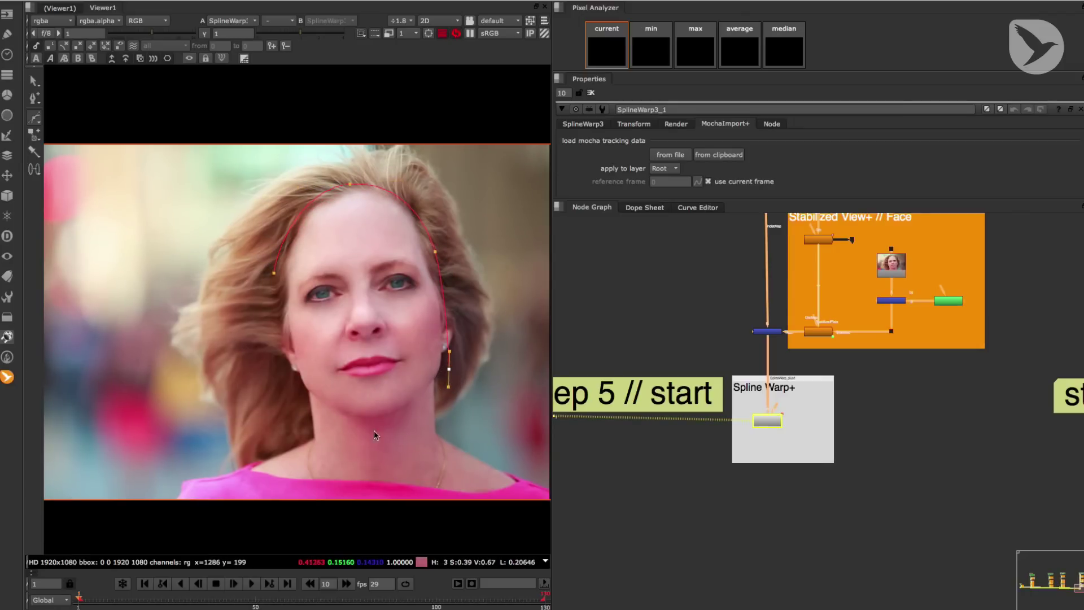
drag(381, 429, 356, 435)
click(292, 384)
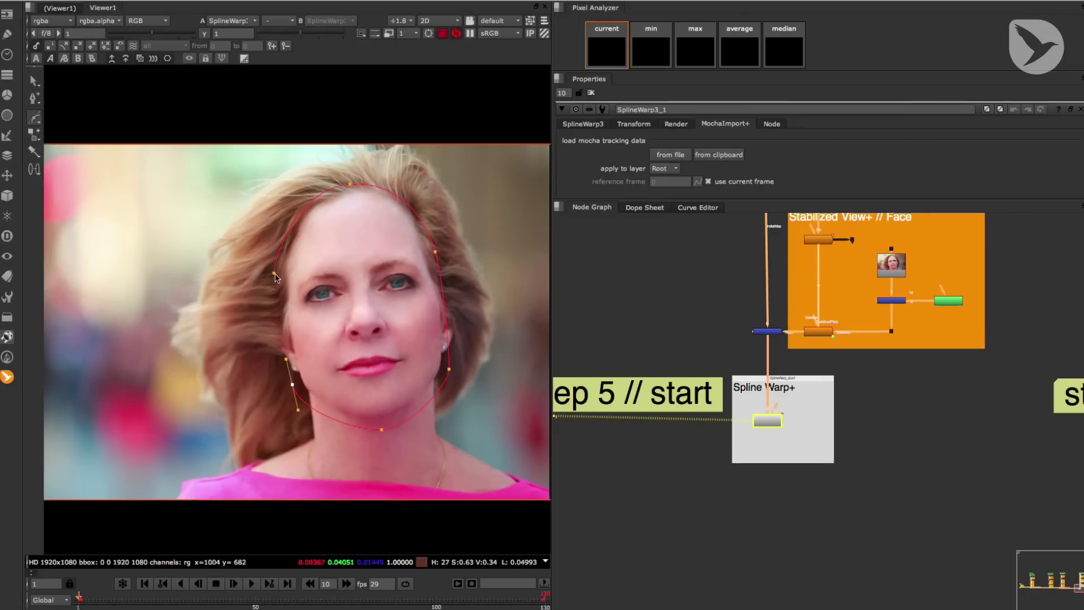
drag(274, 273, 275, 255)
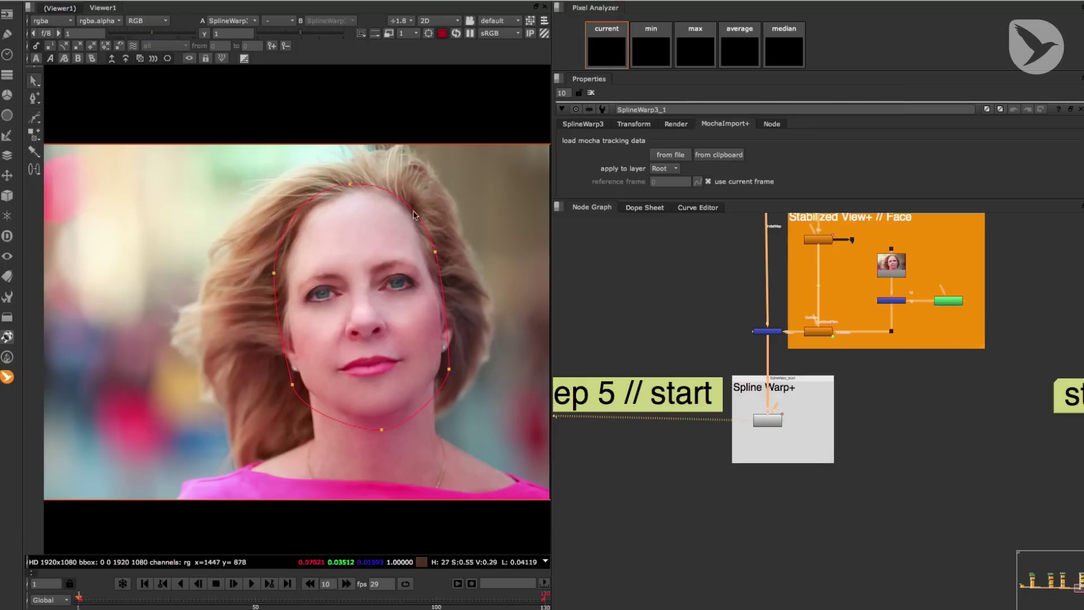
Duplicate the lower points as a joined shape and pull it inward to slim the face
drag(216, 476, 502, 167)
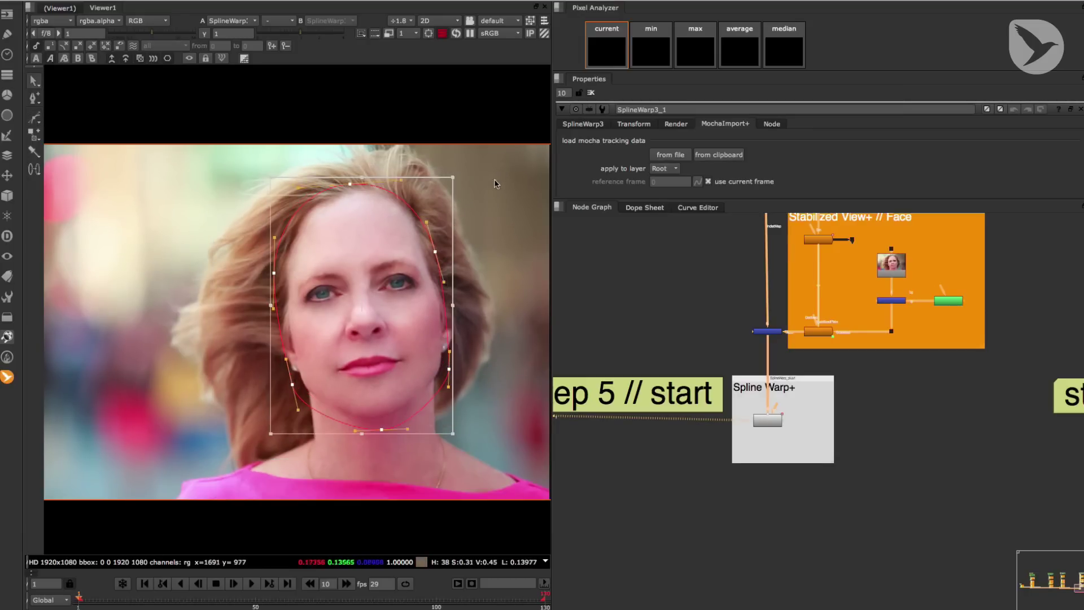
right_click(435, 252)
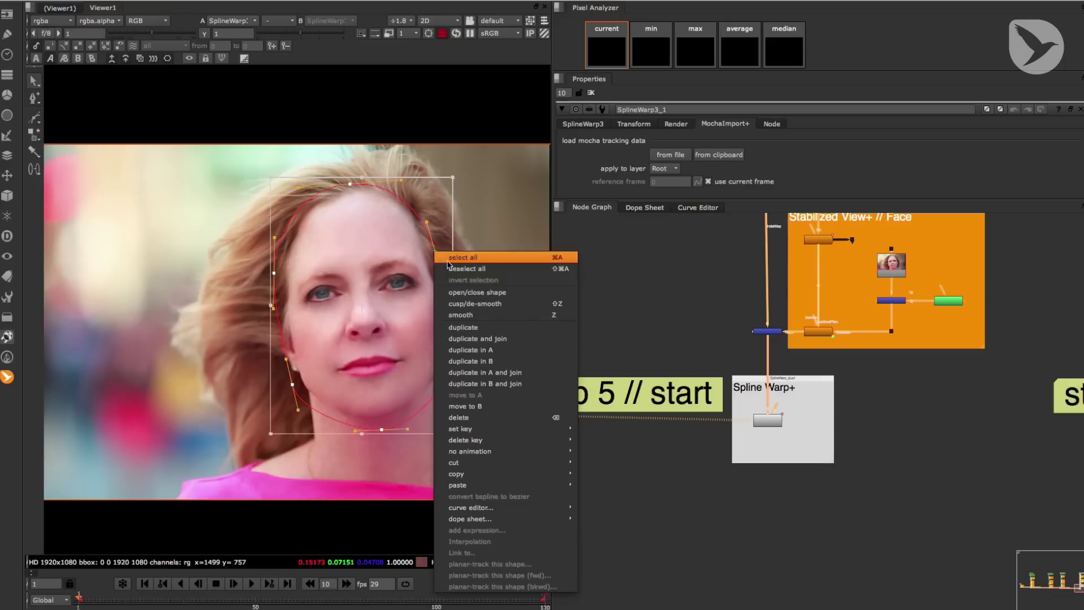
click(498, 340)
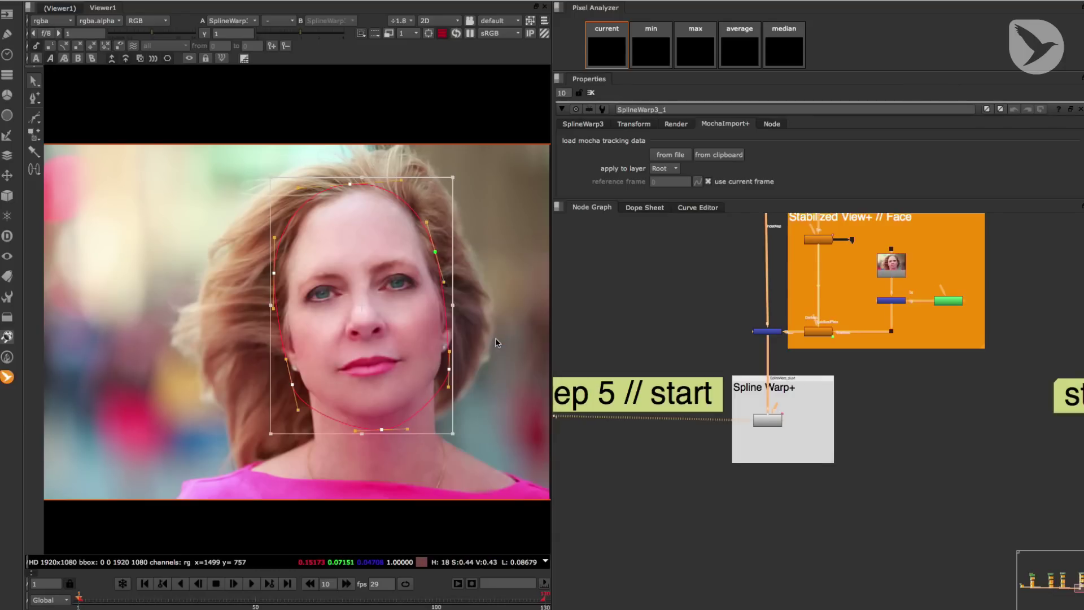
drag(454, 179, 444, 179)
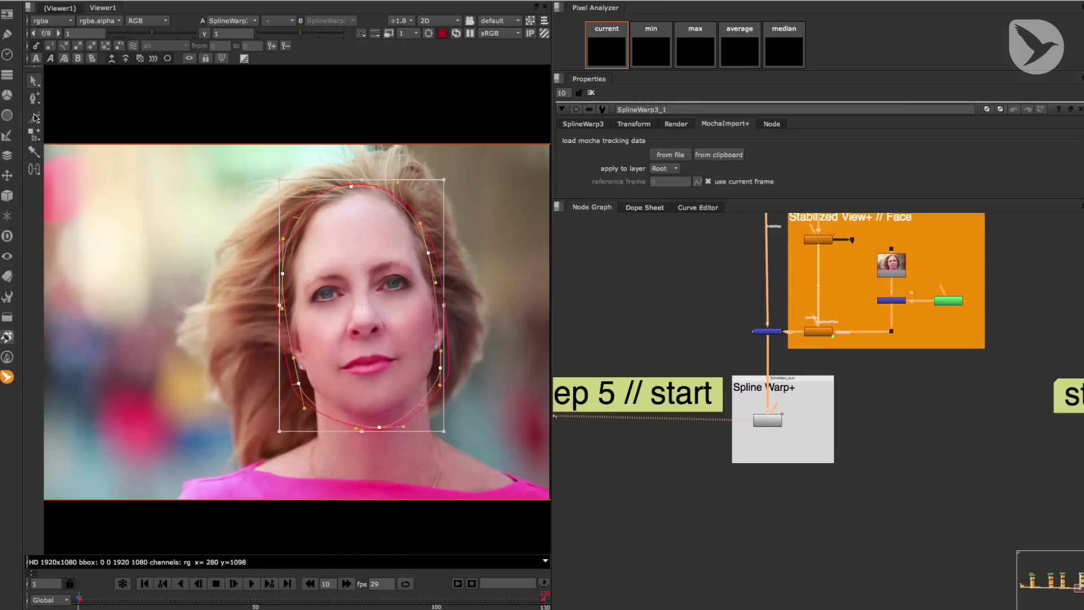
Draw Ellipse1 around the whole head
drag(35, 117, 65, 153)
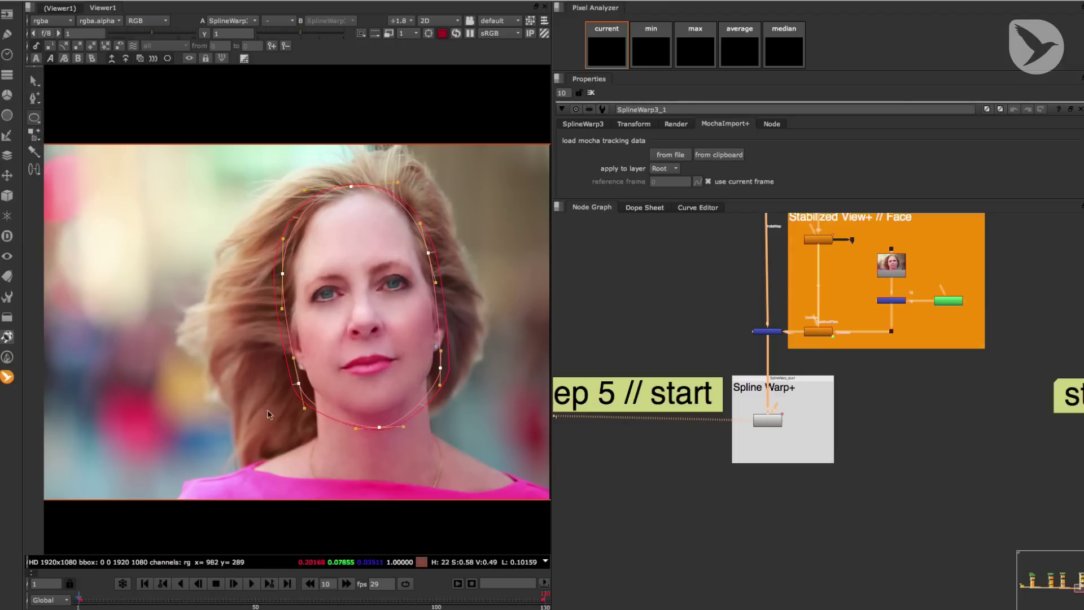
click(269, 448)
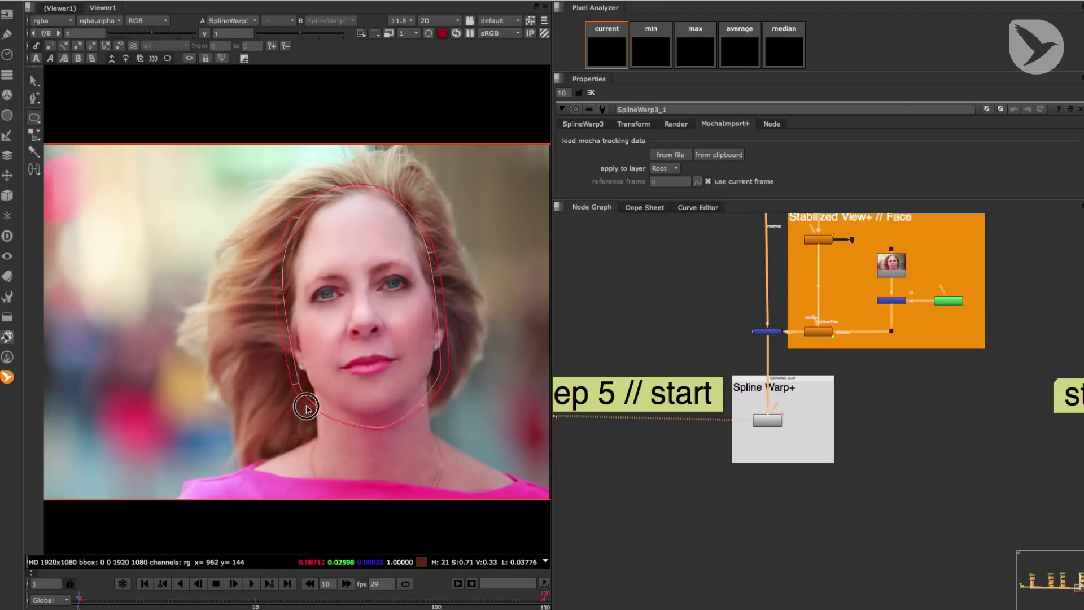
drag(306, 408, 467, 171)
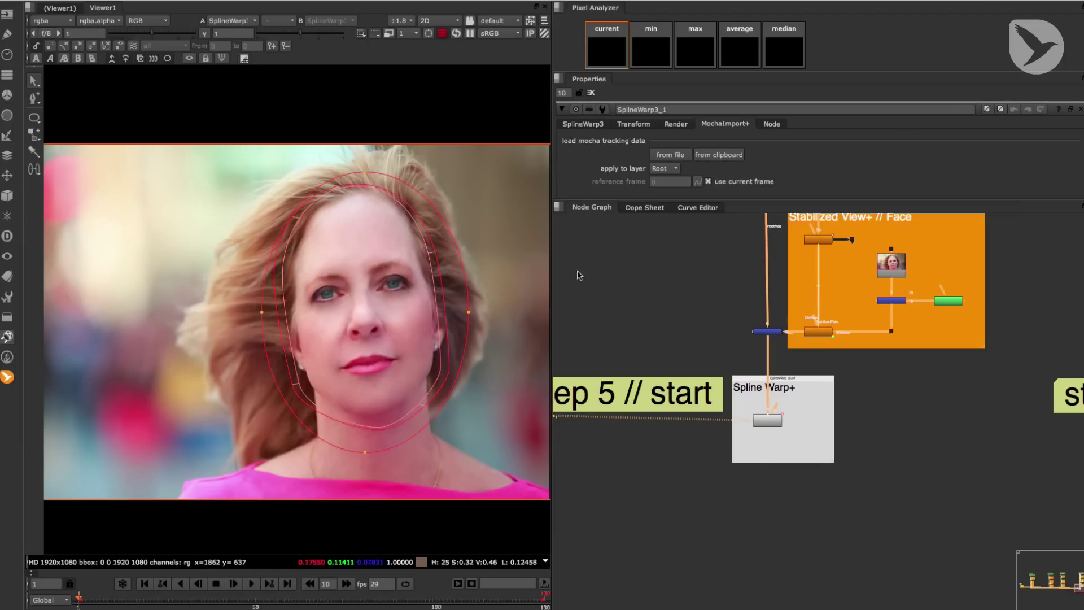
Order the shapes Bezier2, Bezier1, Ellipse1 and set Ellipse1's warp behaviour option
click(583, 124)
drag(618, 199, 618, 363)
drag(612, 298, 610, 323)
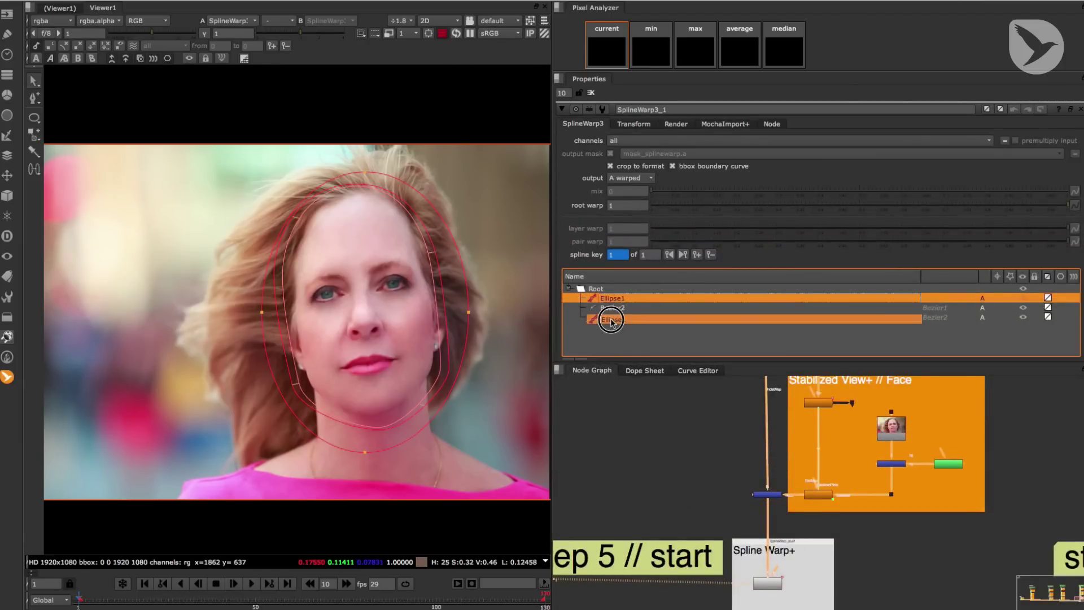
key(ctrl+a)
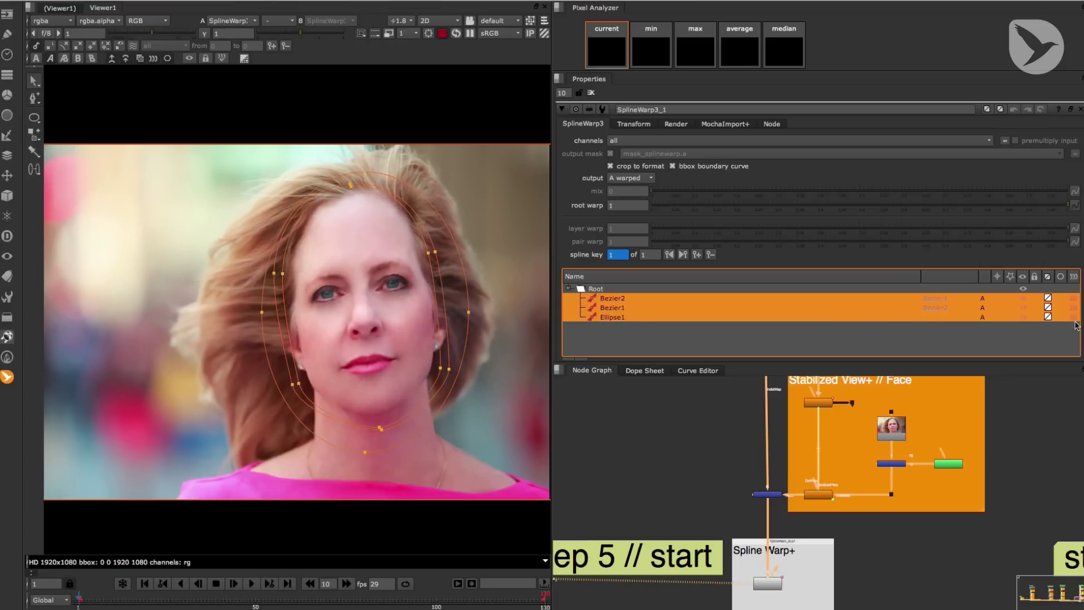
click(1070, 332)
click(1074, 308)
click(1075, 298)
click(1075, 318)
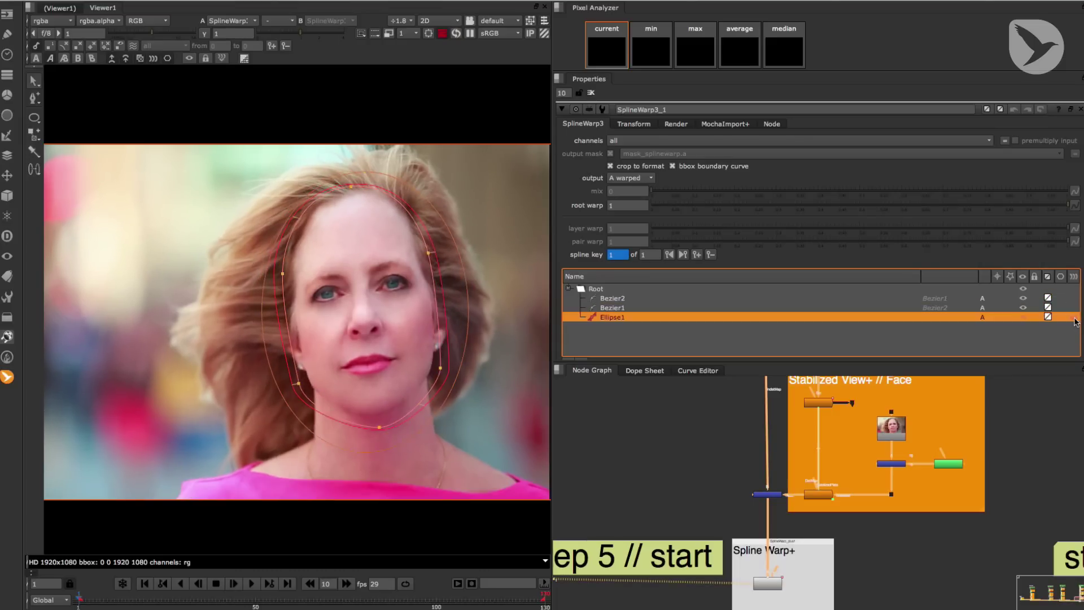
click(1074, 320)
click(1074, 319)
click(1074, 320)
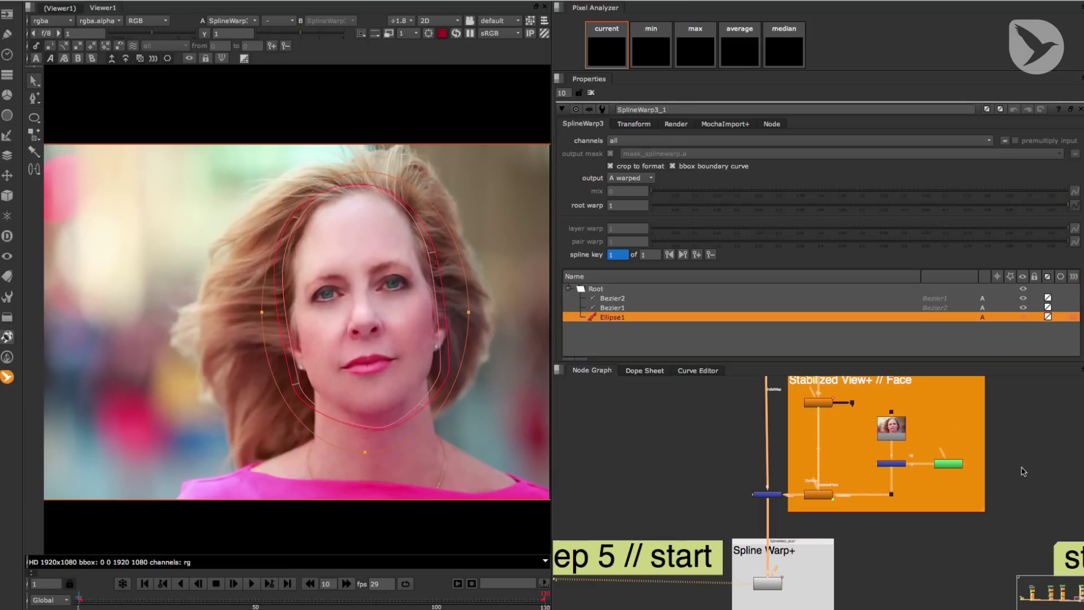
Scrub to a later frame, then back to frame 73, to check the tracked warp shapes
scroll(1001, 472, down, 2)
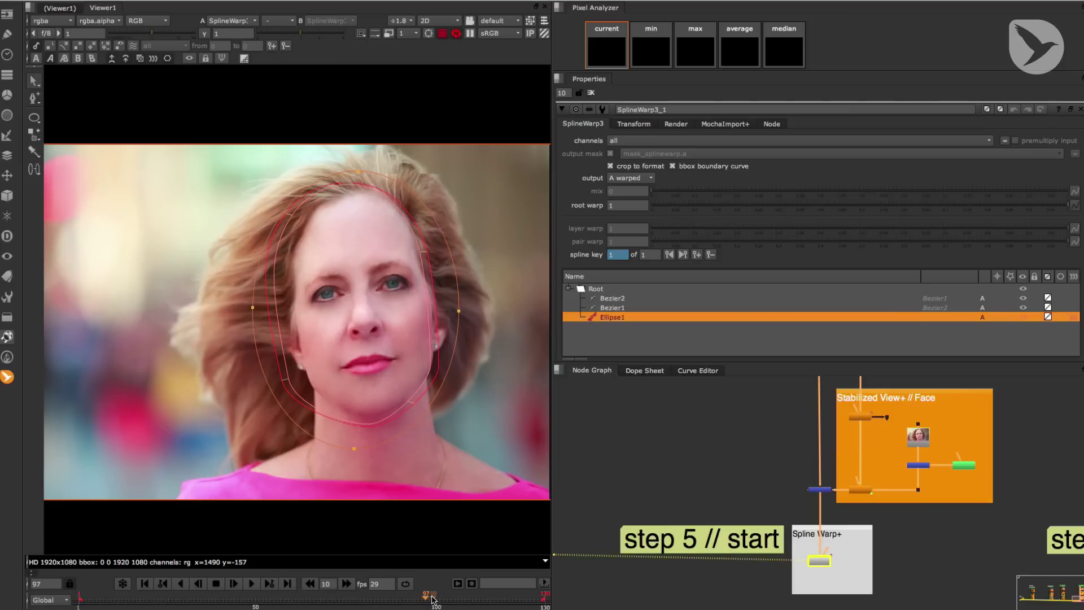
drag(432, 598, 434, 598)
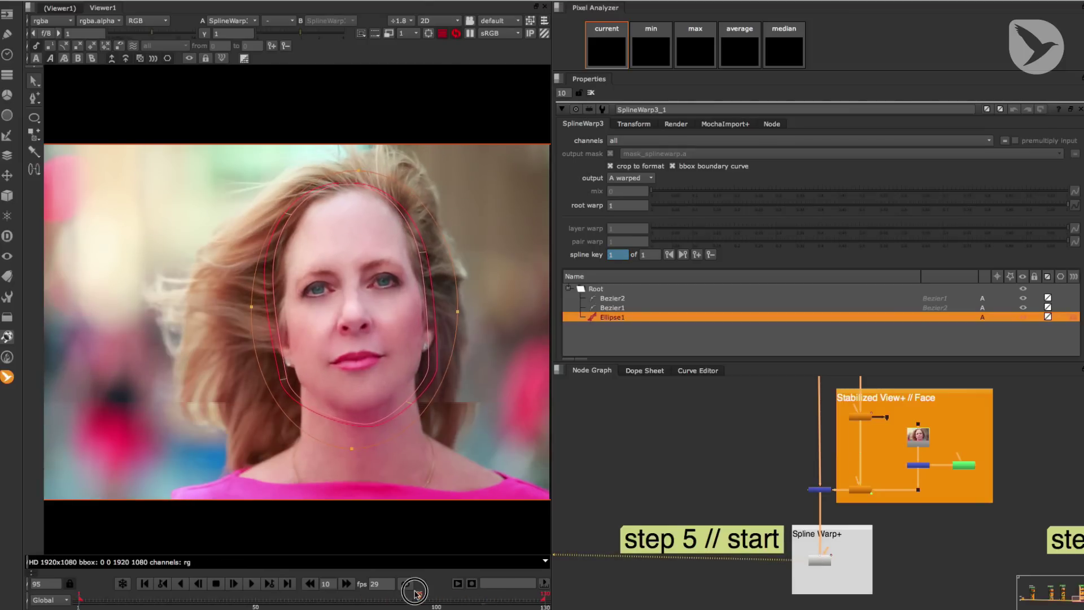
drag(415, 593, 345, 596)
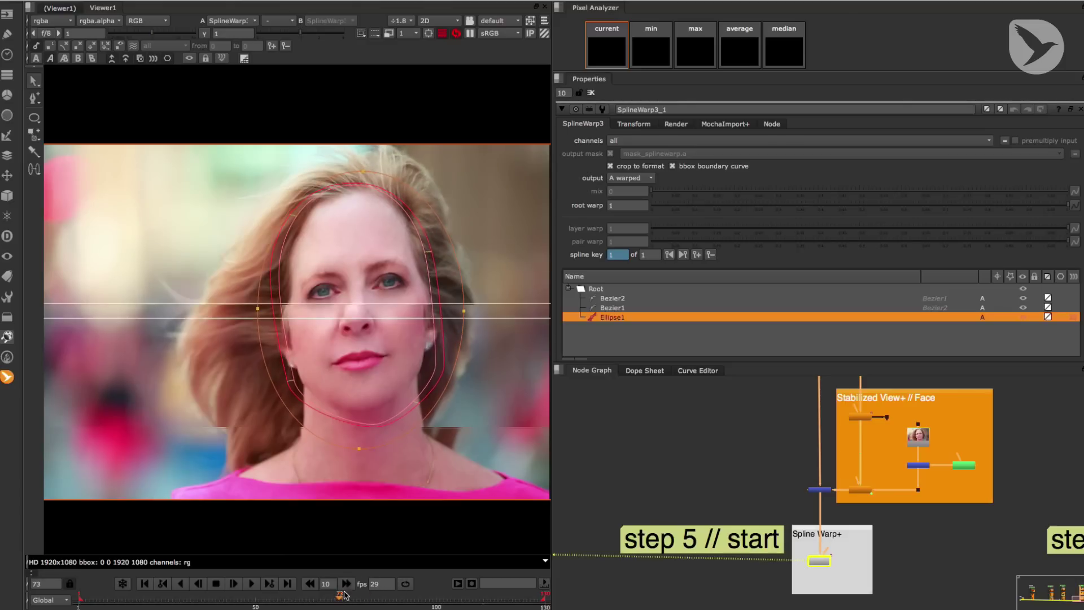
At the step 5 // end stage, compare Neck_Warp with Plate, then show Neck_Warp in a maximized viewer
scroll(835, 463, down, 2)
middle_drag(1067, 485, 761, 491)
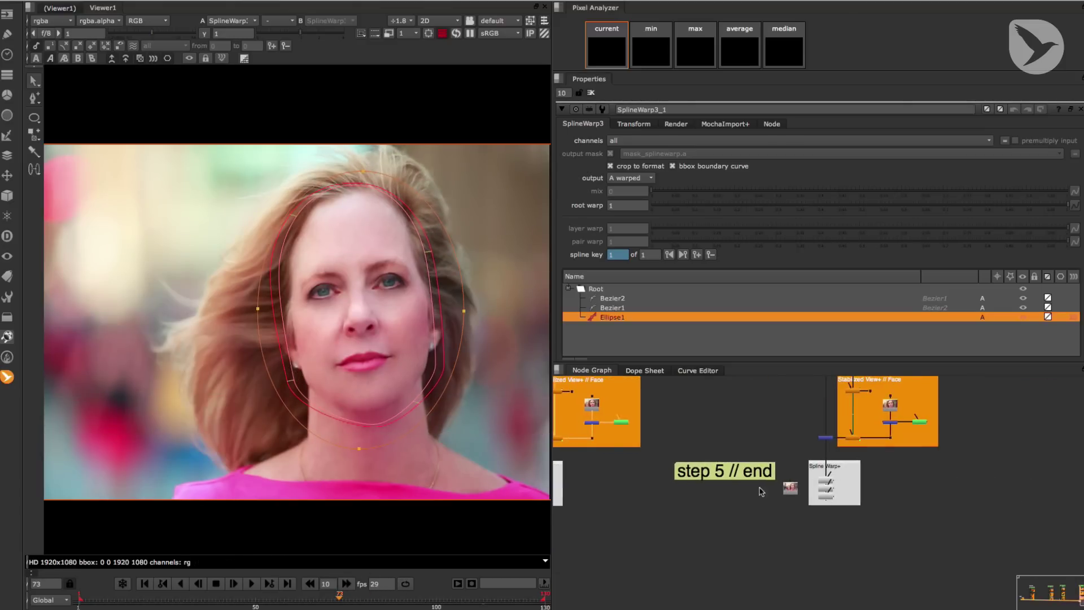
scroll(790, 502, up, 2)
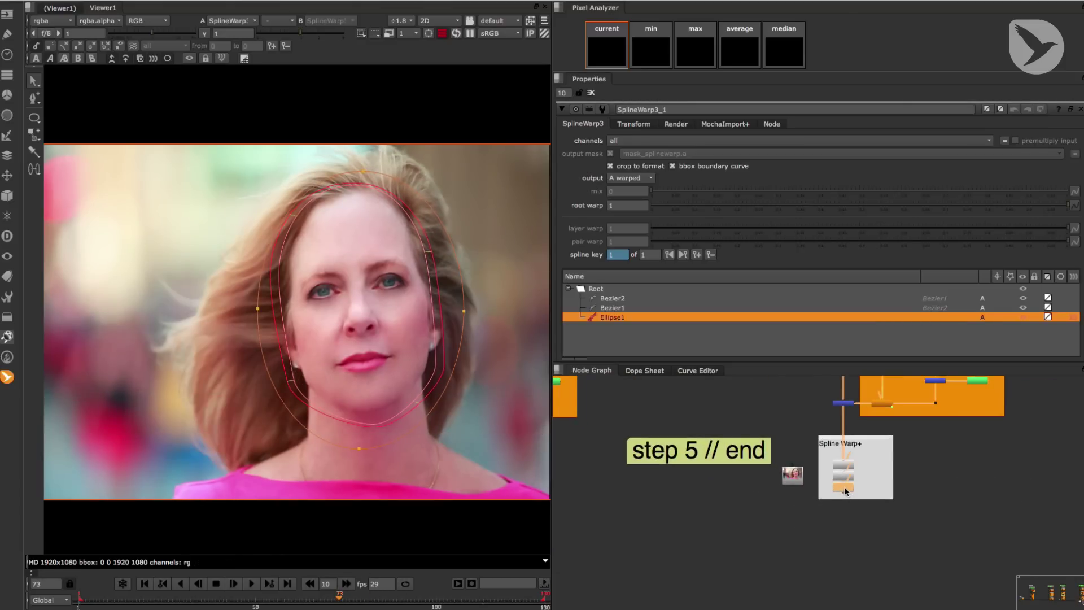
key(1)
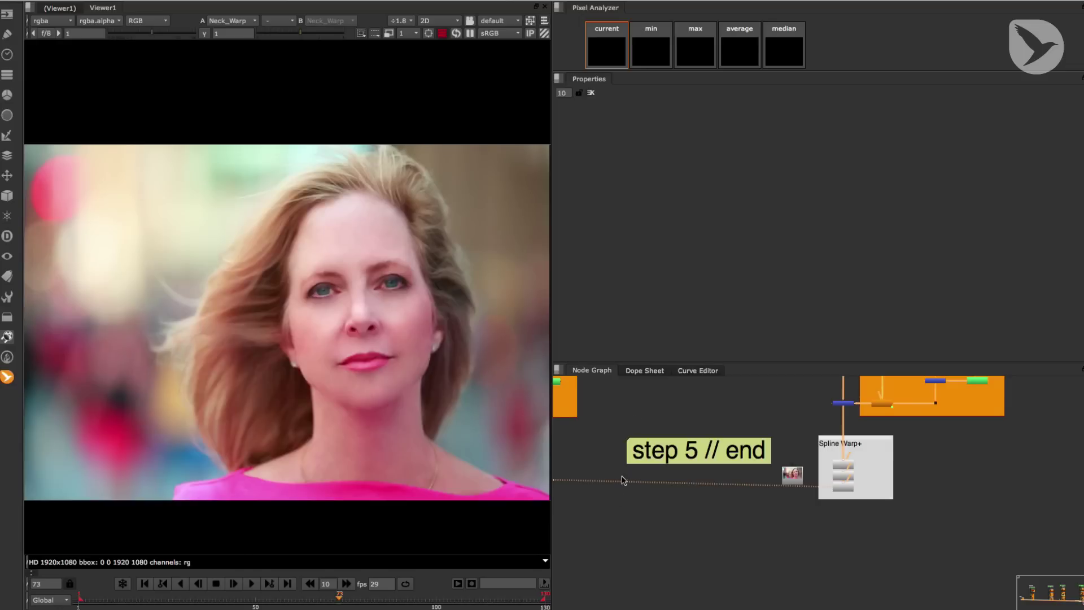
key(2)
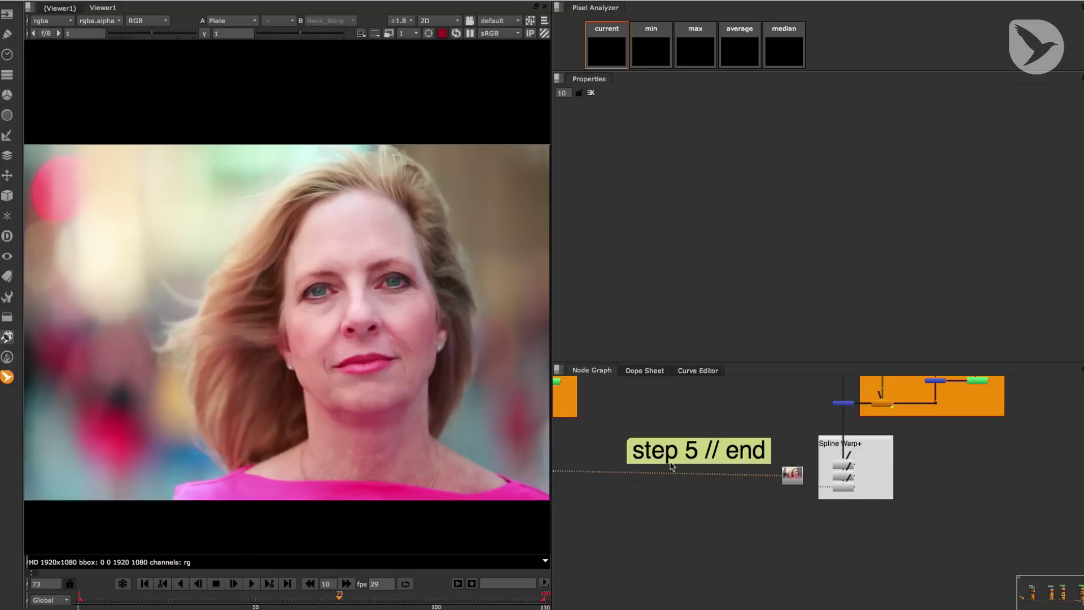
key(space)
key(1)
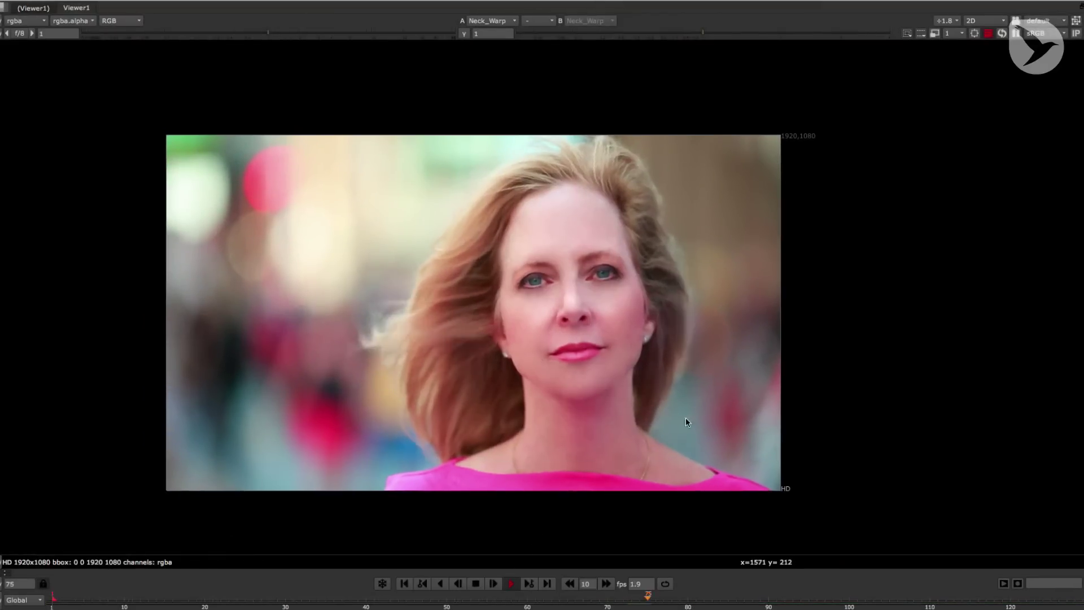
middle_drag(685, 418, 751, 413)
scroll(773, 413, up, 1)
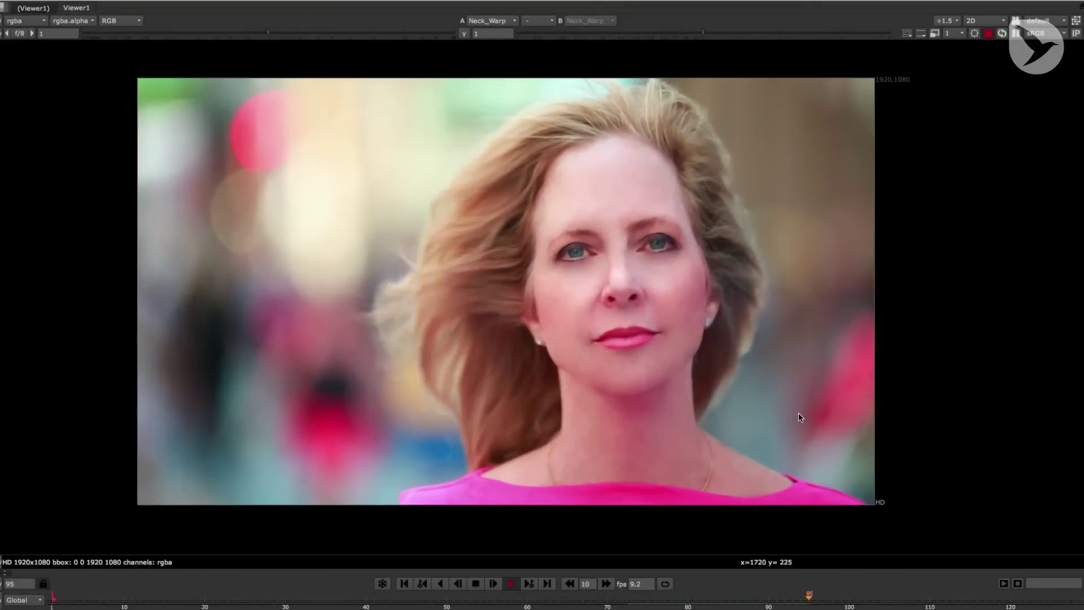
middle_drag(829, 425, 861, 436)
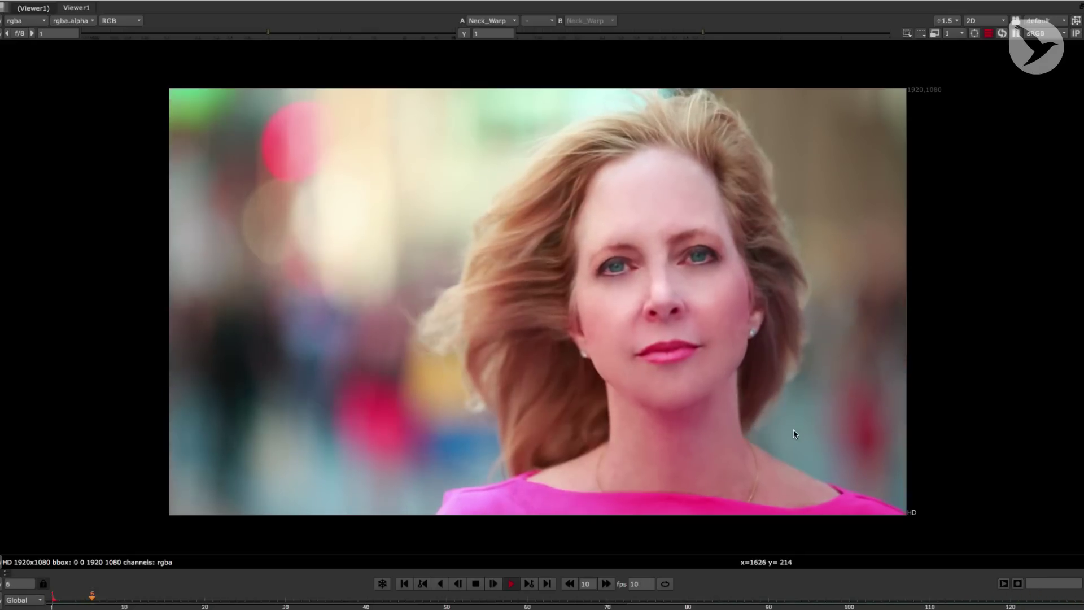
key(1)
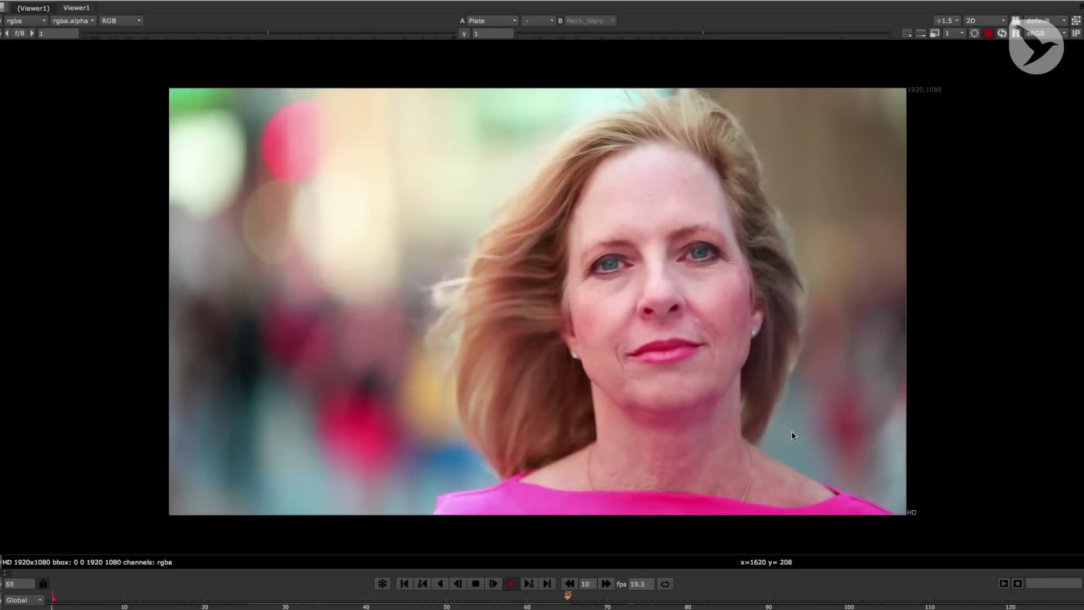
key(2)
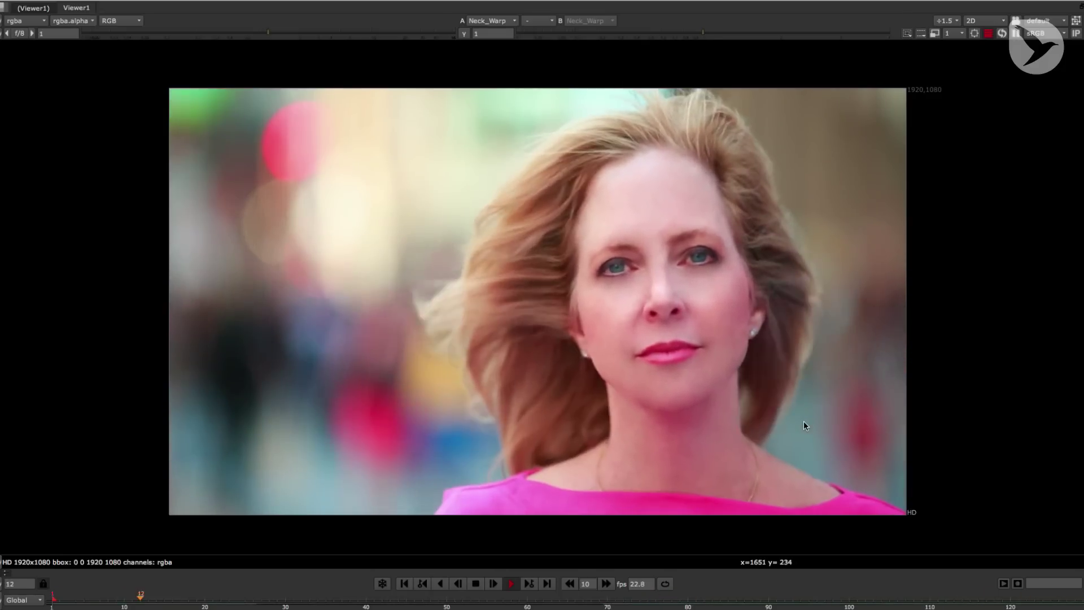
key(1)
key(2)
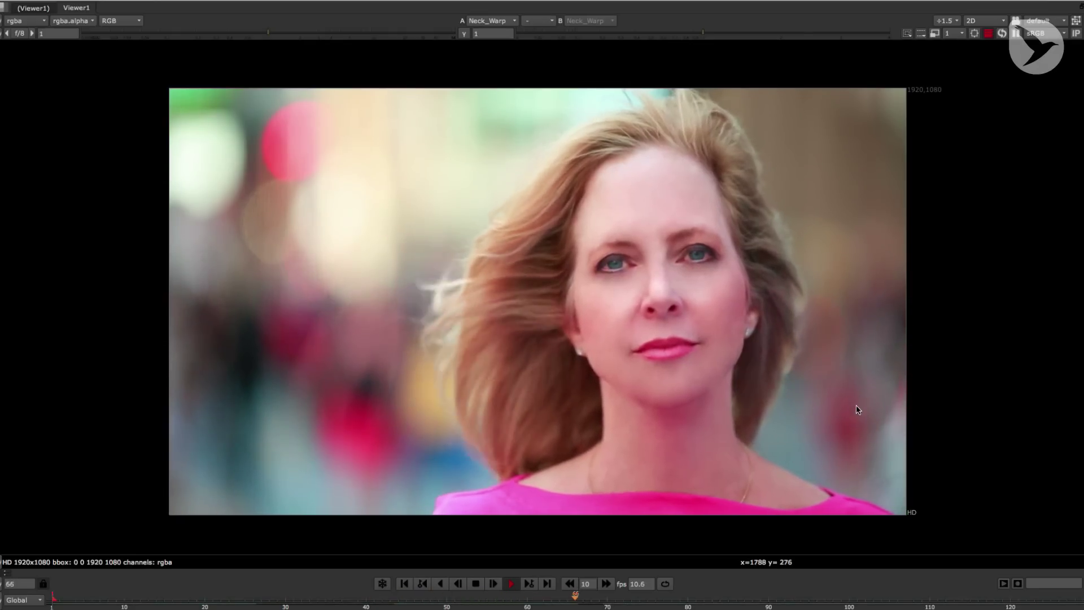
key(1)
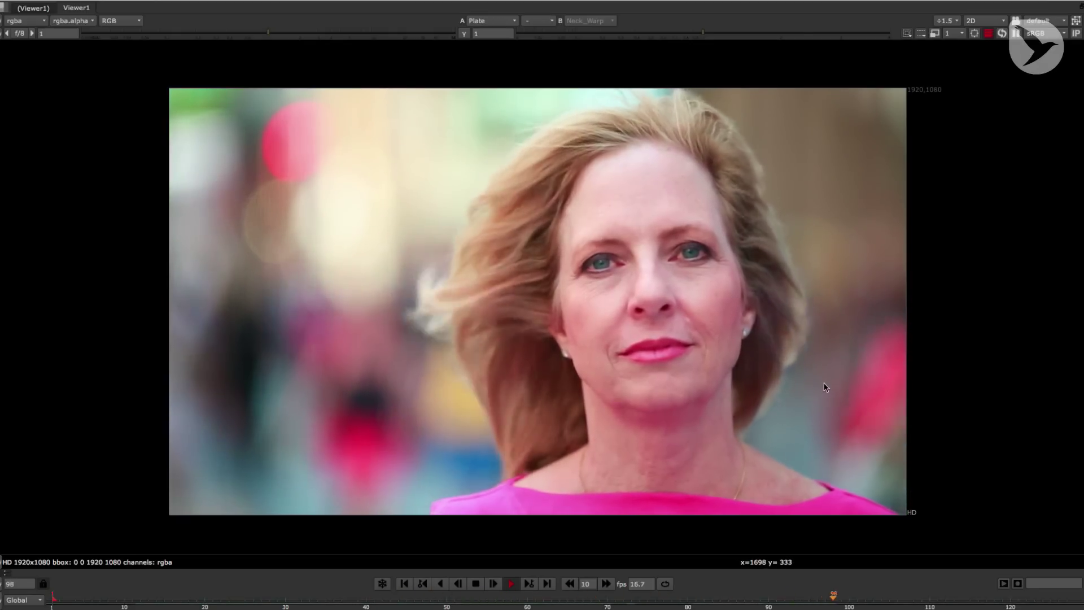
key(2)
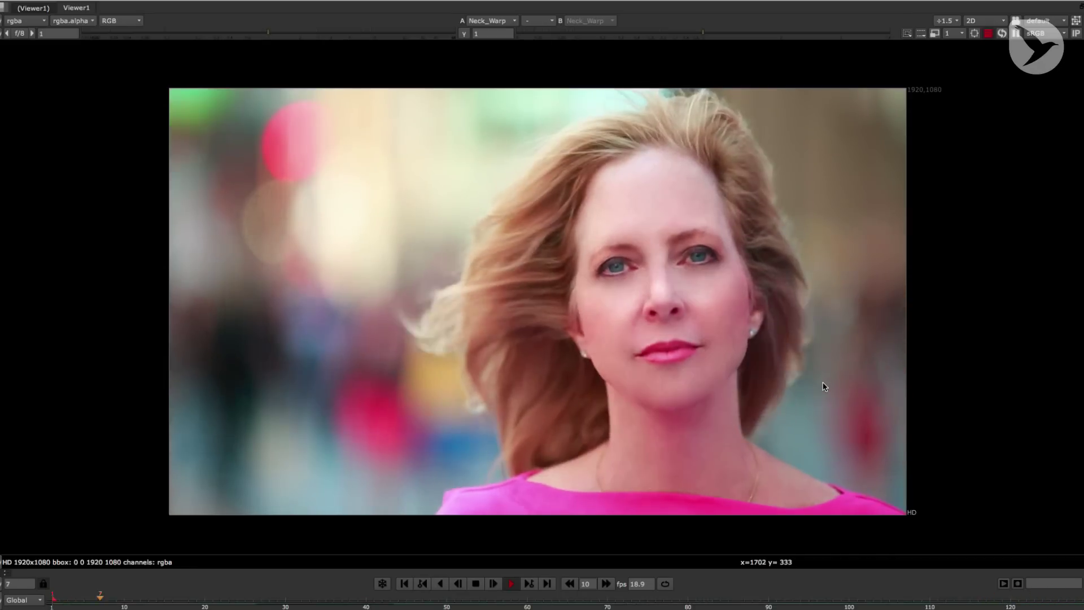